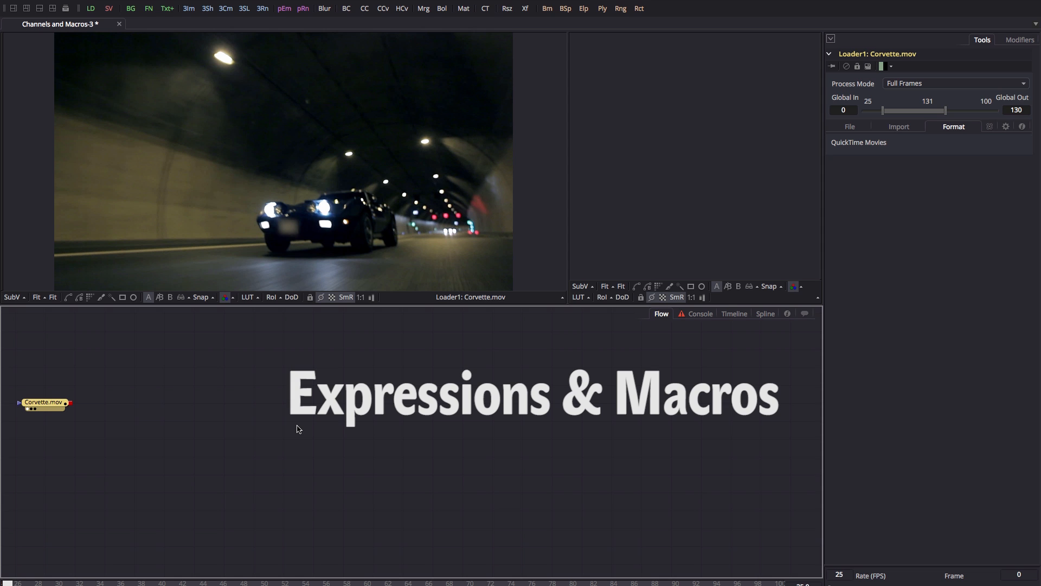
# Move the Corvette.mov loader node further into the flow, nudging it slightly higher.
pyautogui.moveTo(37, 406); pyautogui.dragTo(127, 423)
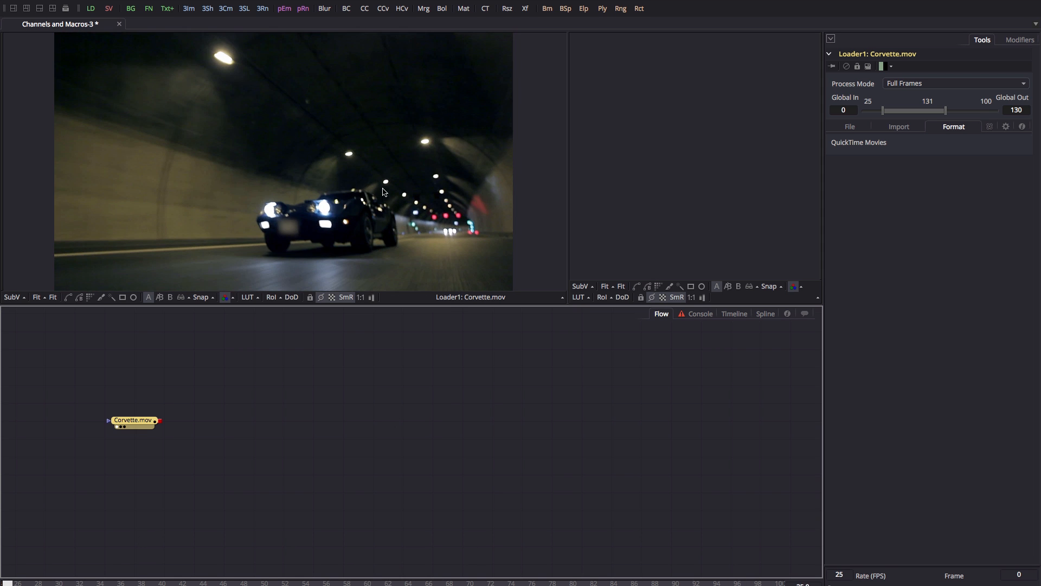
pyautogui.click(307, 393)
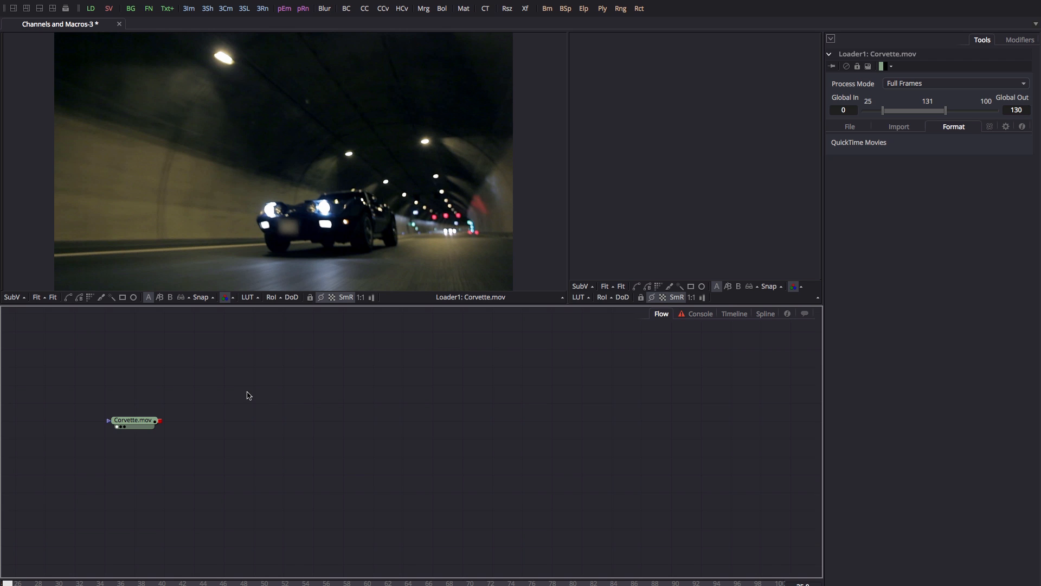
pyautogui.click(130, 422)
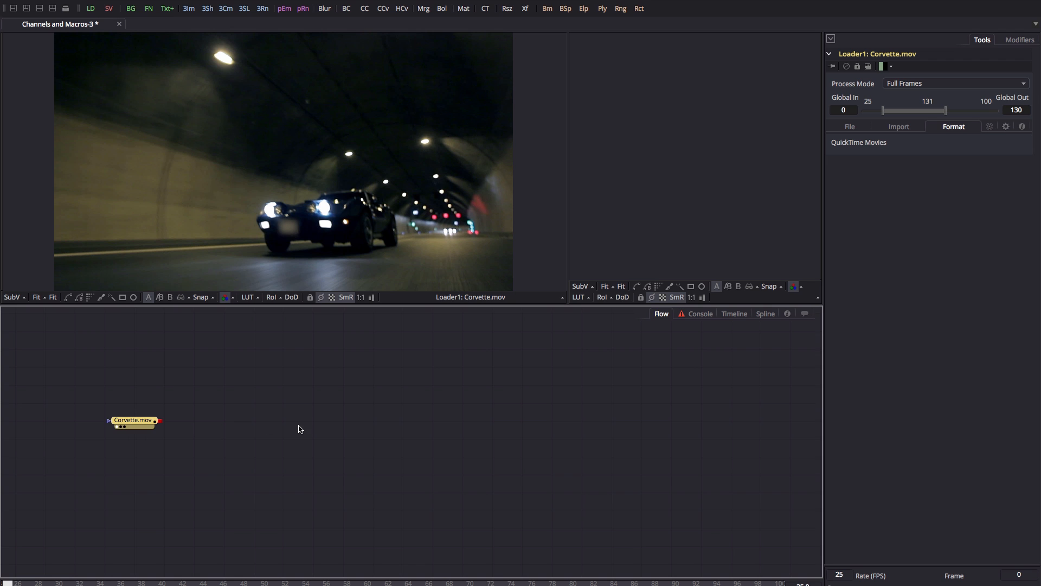
pyautogui.moveTo(130, 424); pyautogui.dragTo(129, 406)
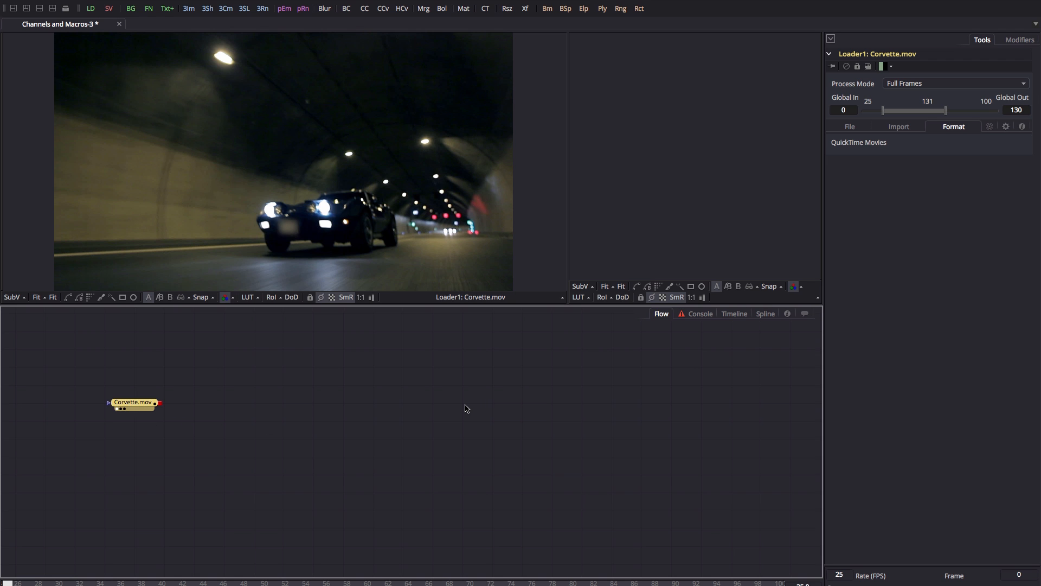
# Add a Channel Booleans node after Corvette.mov, rename it Red, and move it up-right.
pyautogui.hotkey('ctrl', 'space')
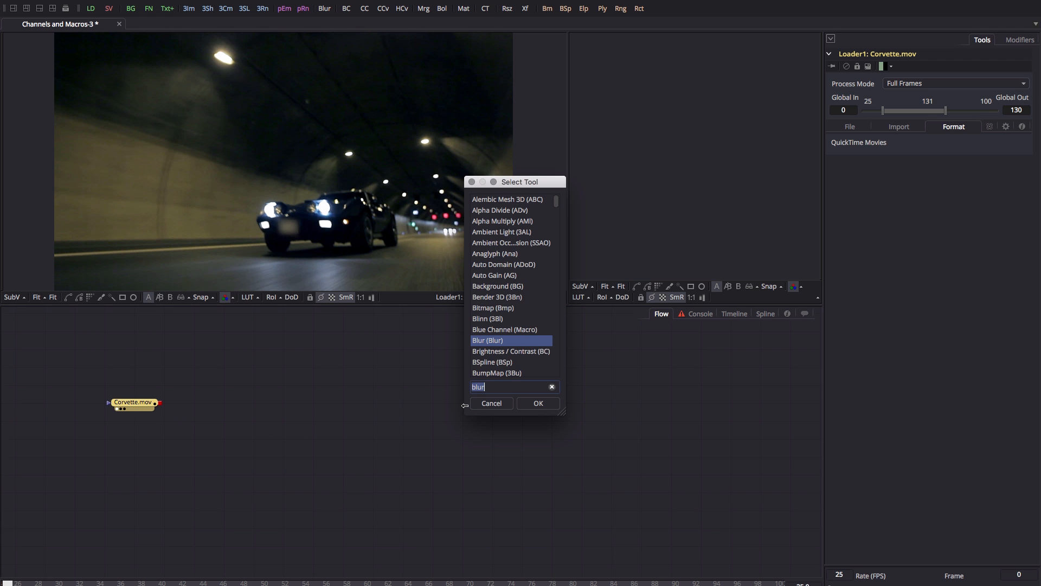
pyautogui.write('bol')
pyautogui.press('Return')
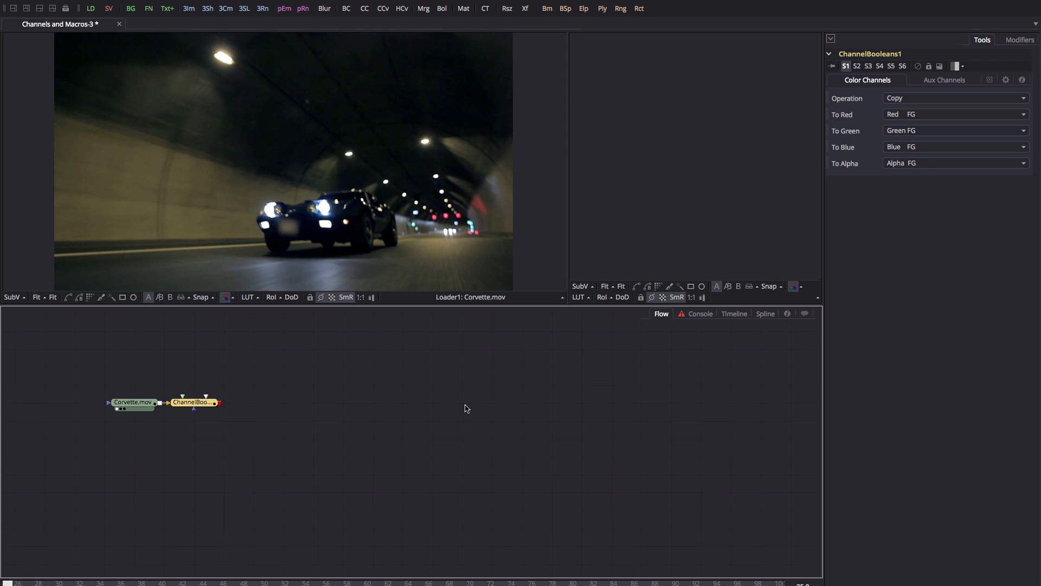
pyautogui.moveTo(214, 403); pyautogui.dragTo(241, 387)
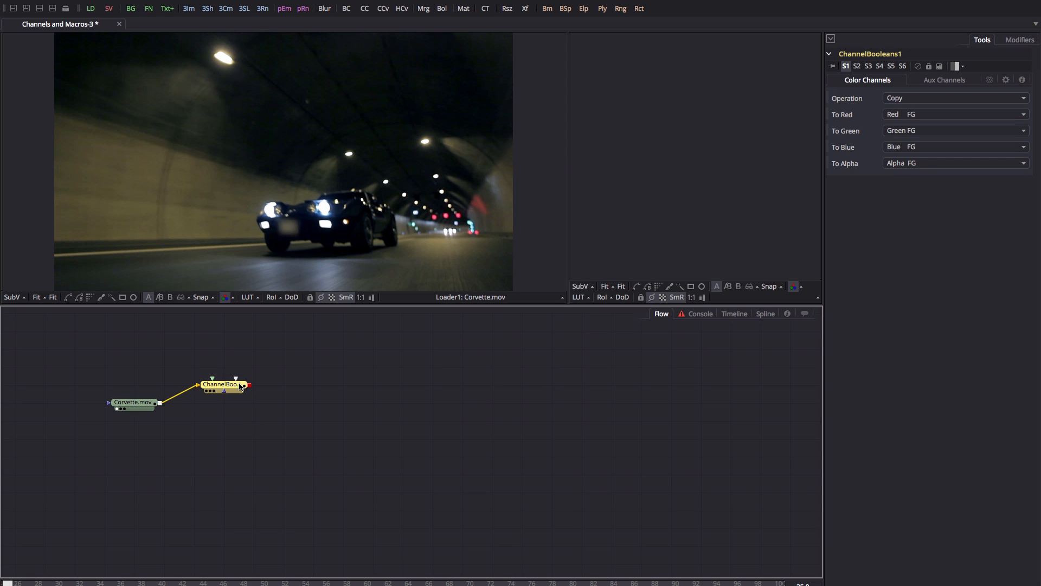
pyautogui.press('F2')
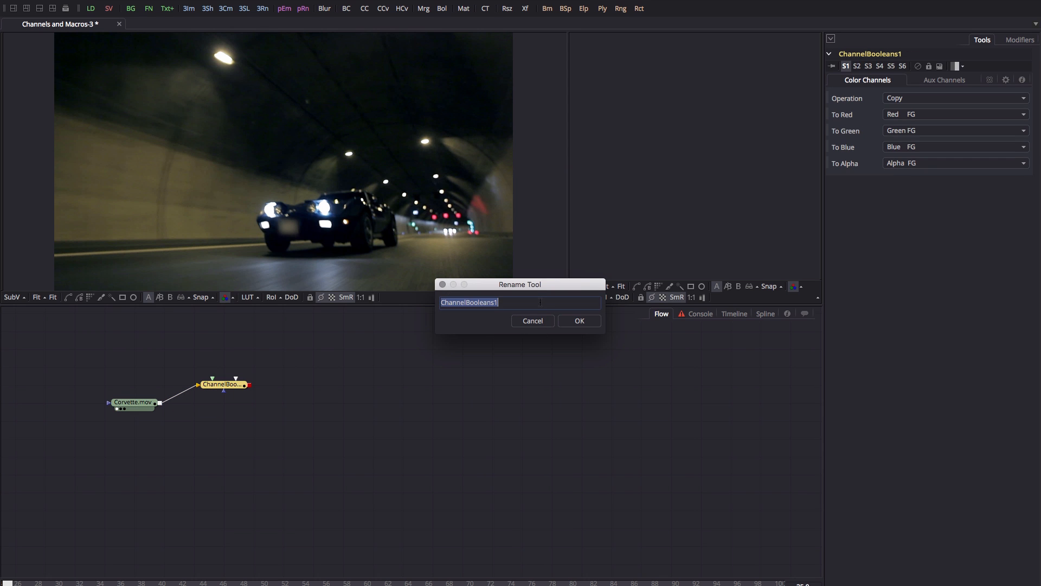
pyautogui.write('Red')
pyautogui.press('Return')
pyautogui.moveTo(224, 384); pyautogui.dragTo(282, 366)
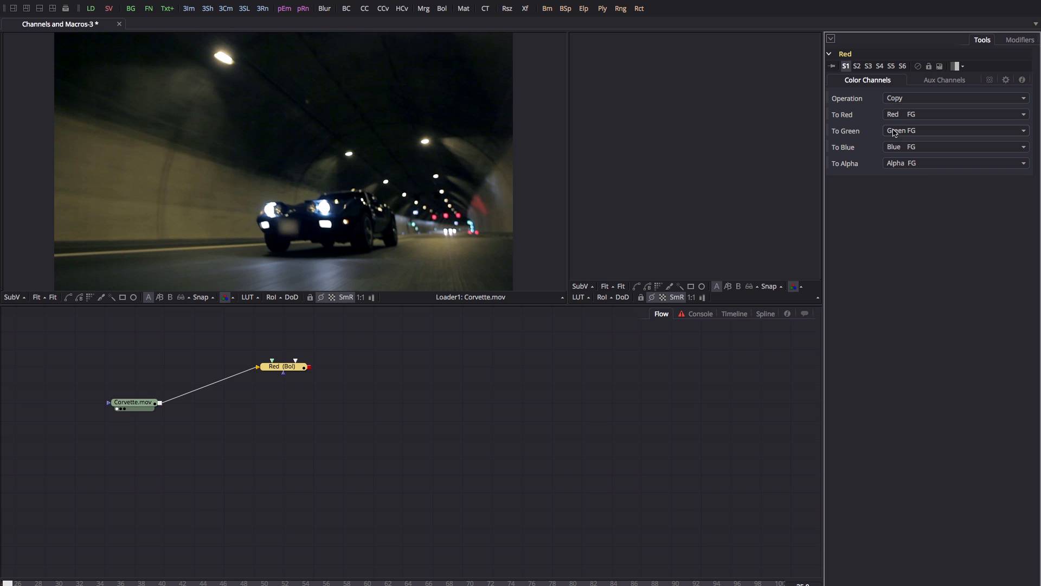
# Set the Red node's To Green and To Blue channels to Black and view it in the left viewer.
pyautogui.click(912, 132)
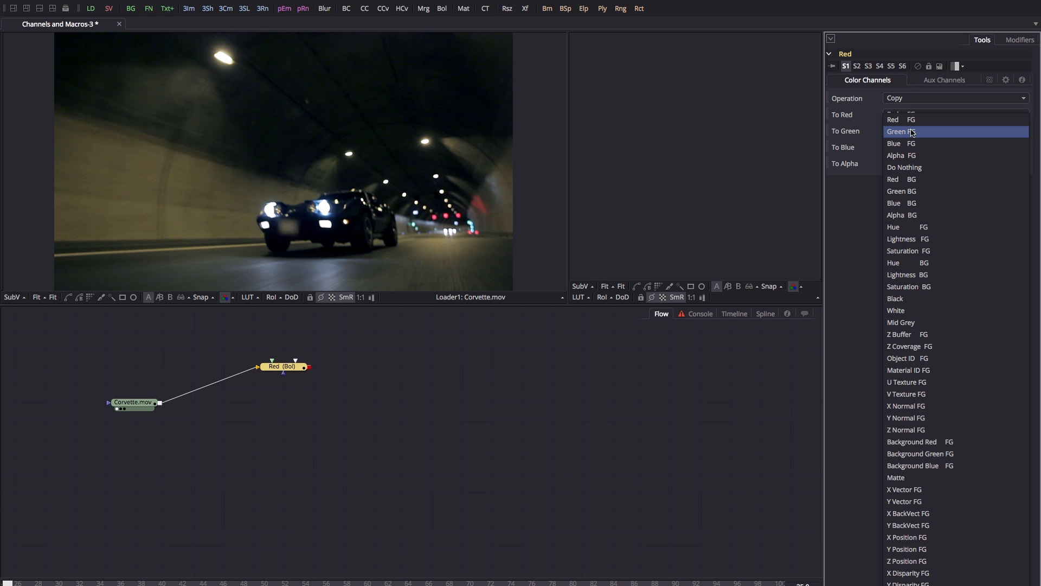
pyautogui.click(901, 299)
pyautogui.click(900, 149)
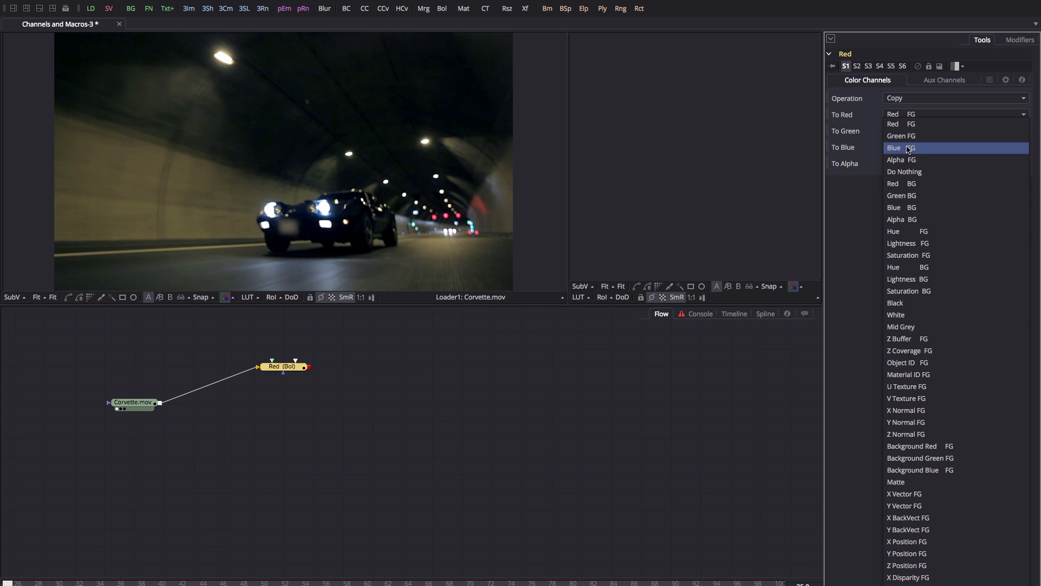
pyautogui.click(903, 305)
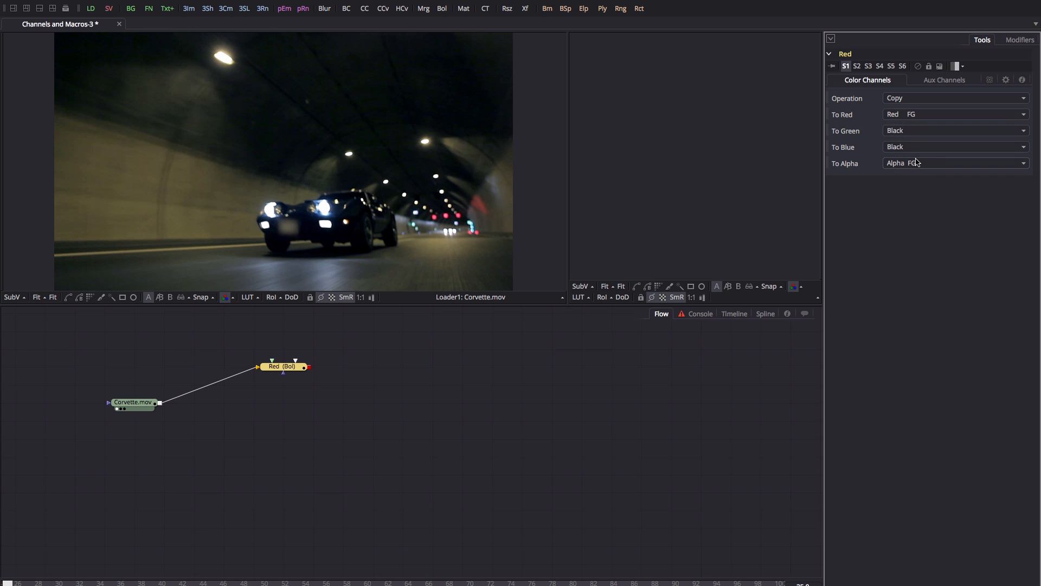
pyautogui.click(286, 367)
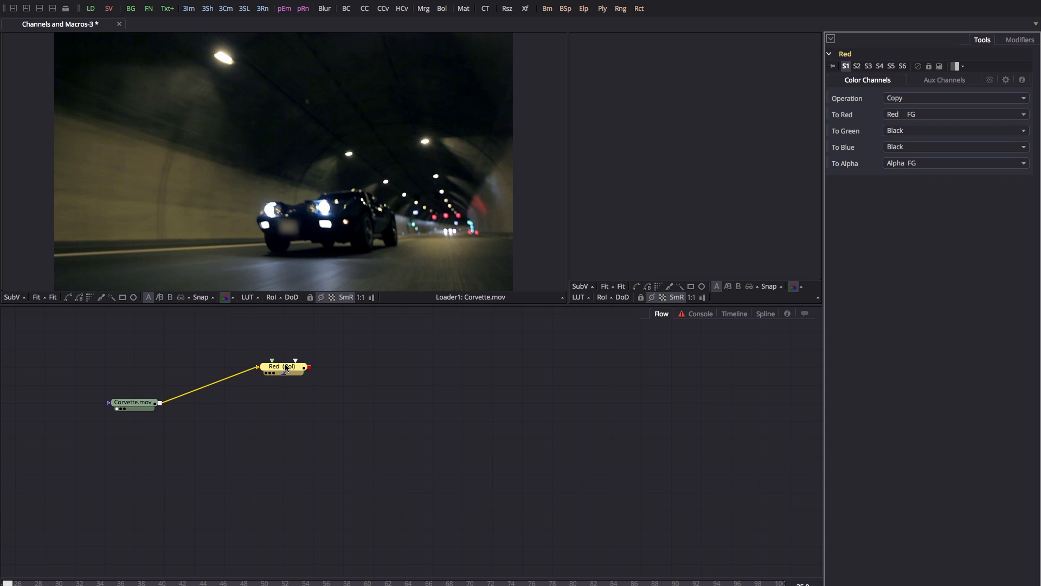
pyautogui.click(286, 368)
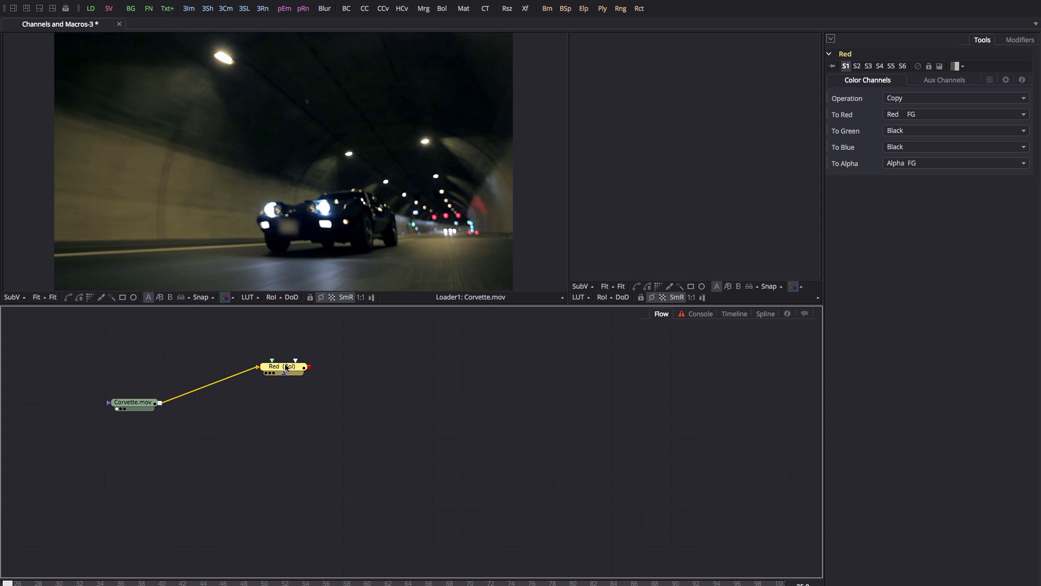
pyautogui.moveTo(286, 366); pyautogui.dragTo(339, 144)
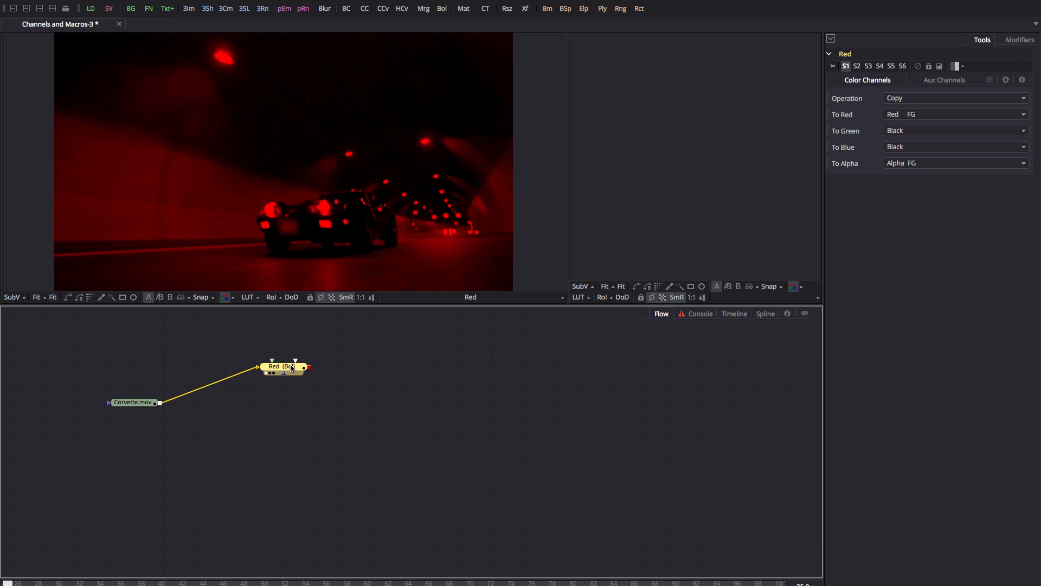
# Paste a copy of Red below it, rename it Green, and feed it from Corvette.mov.
pyautogui.click(288, 433)
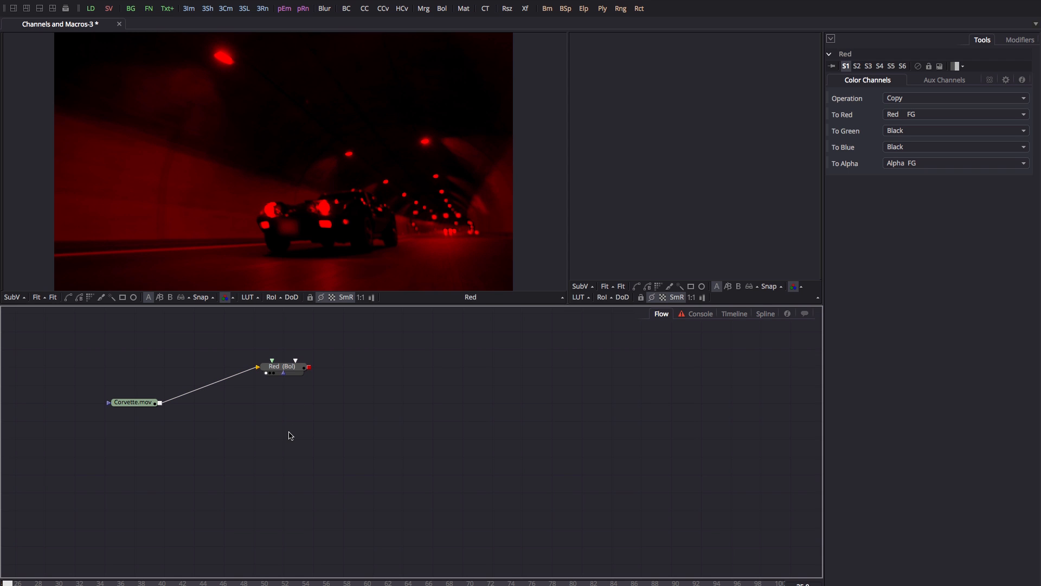
pyautogui.hotkey('ctrl', 'v')
pyautogui.press('F2')
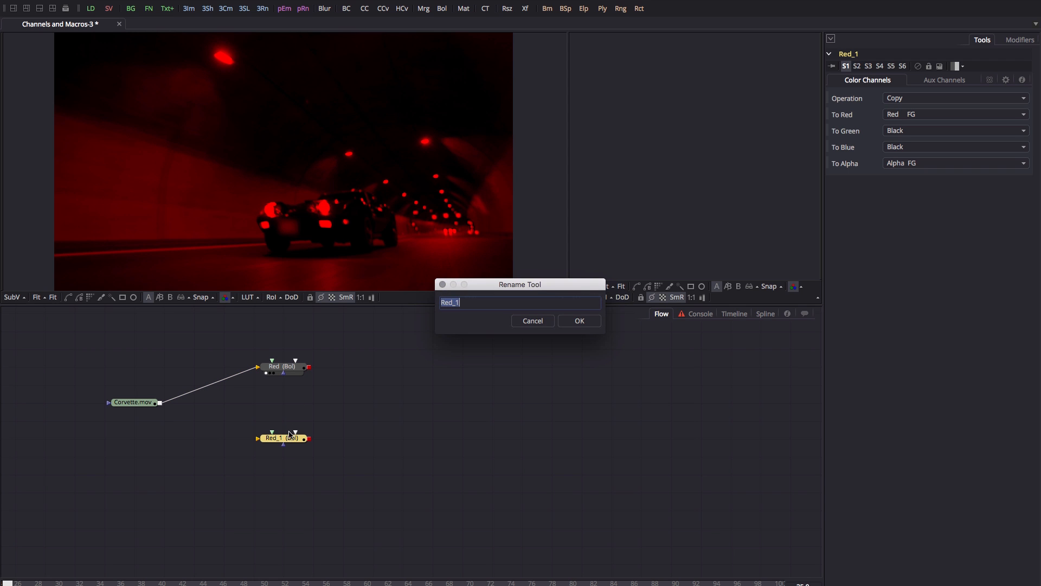
pyautogui.write('Green')
pyautogui.press('Return')
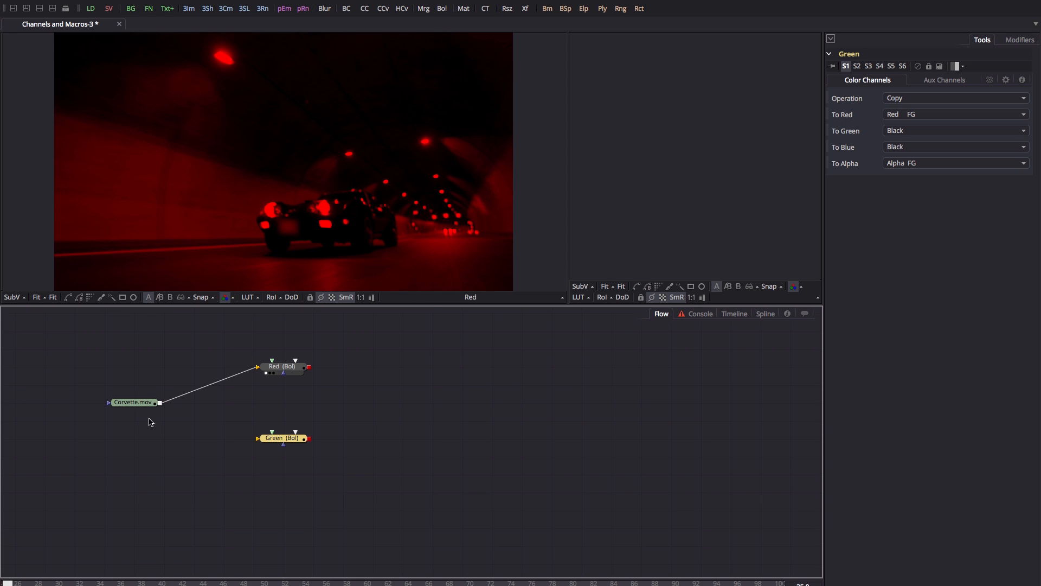
pyautogui.click(135, 402)
pyautogui.moveTo(160, 403); pyautogui.dragTo(259, 439)
# Set the Green node's To Red channel to Black and To Green to Green FG.
pyautogui.click(282, 438)
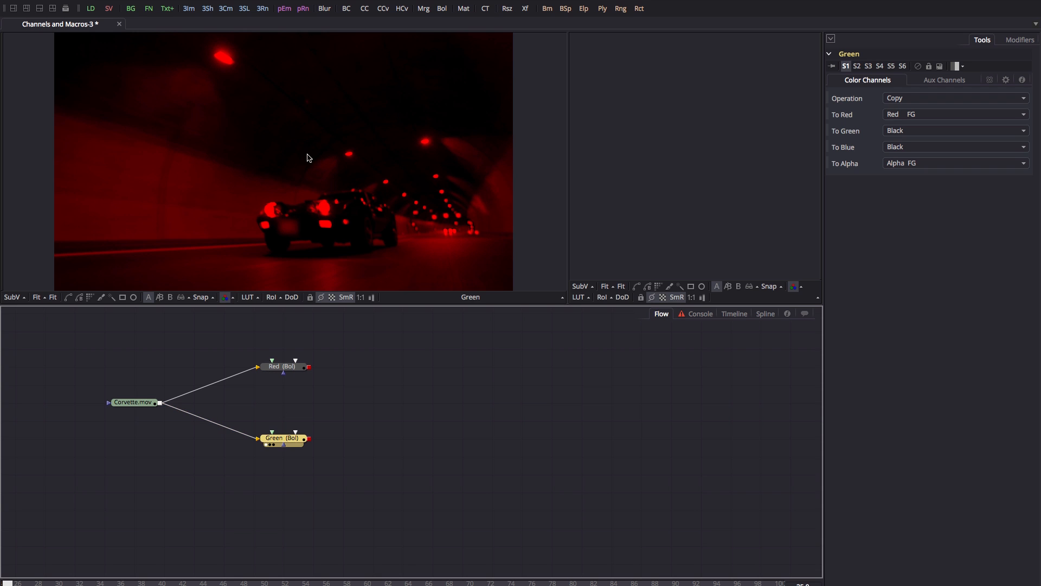
pyautogui.click(920, 115)
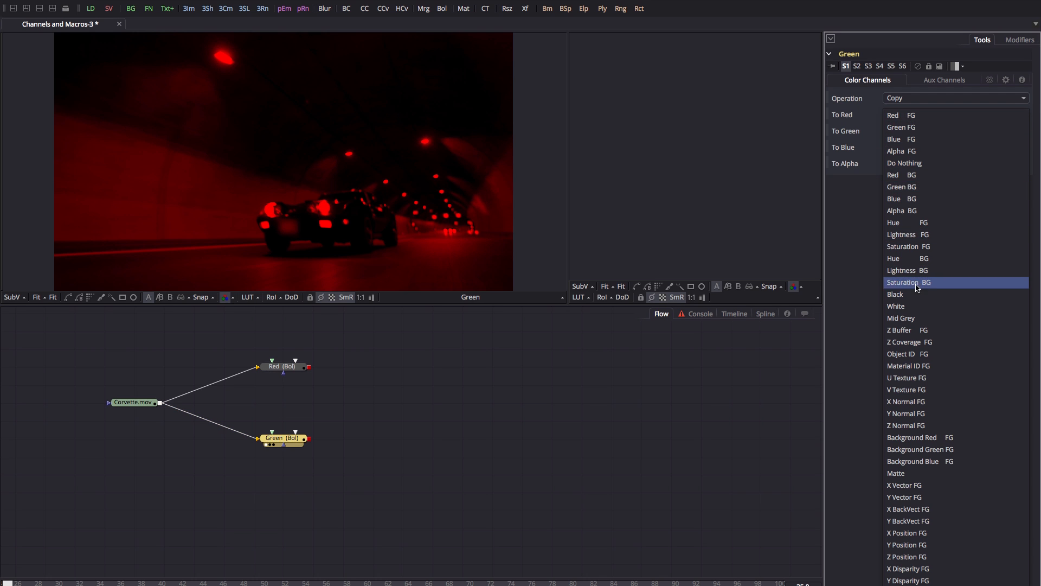
pyautogui.click(921, 294)
pyautogui.click(915, 136)
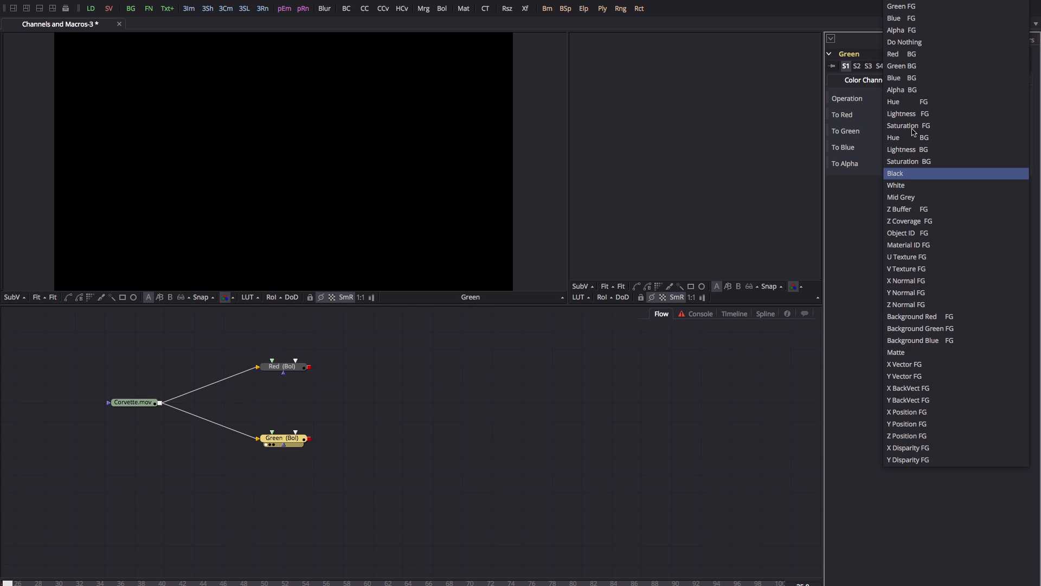
pyautogui.click(920, 7)
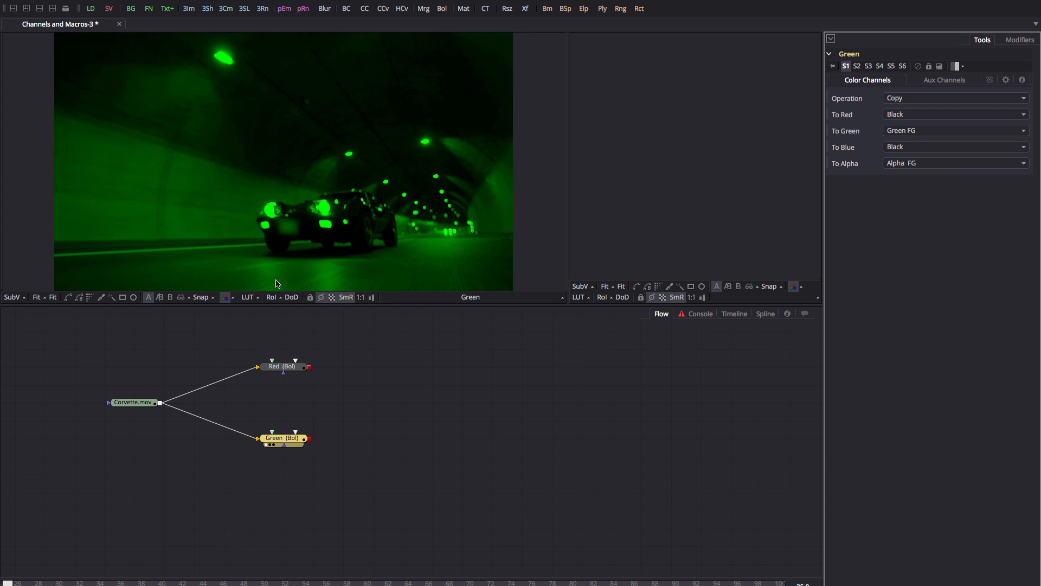
pyautogui.click(280, 441)
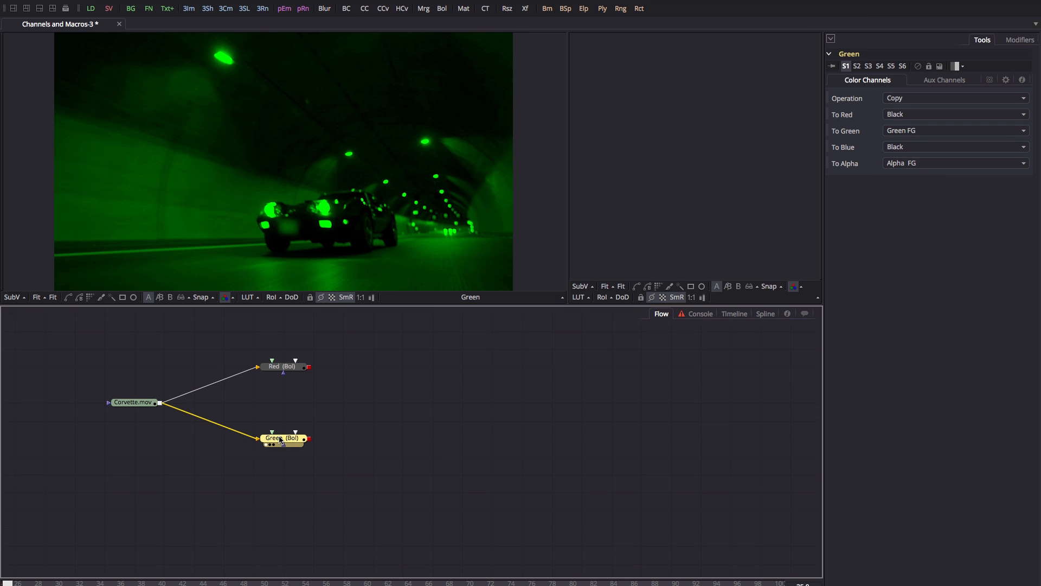
# Duplicate Green as a node named Blue below it, connected to Corvette.mov.
pyautogui.hotkey('ctrl', 'c')
pyautogui.hotkey('ctrl', 'v')
pyautogui.moveTo(332, 437); pyautogui.dragTo(272, 495)
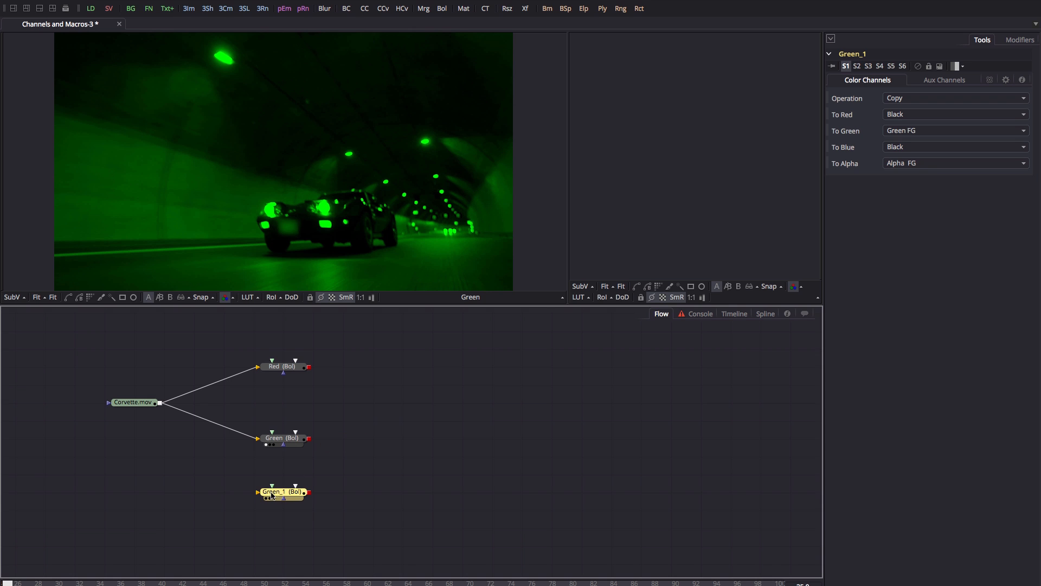
pyautogui.press('F2')
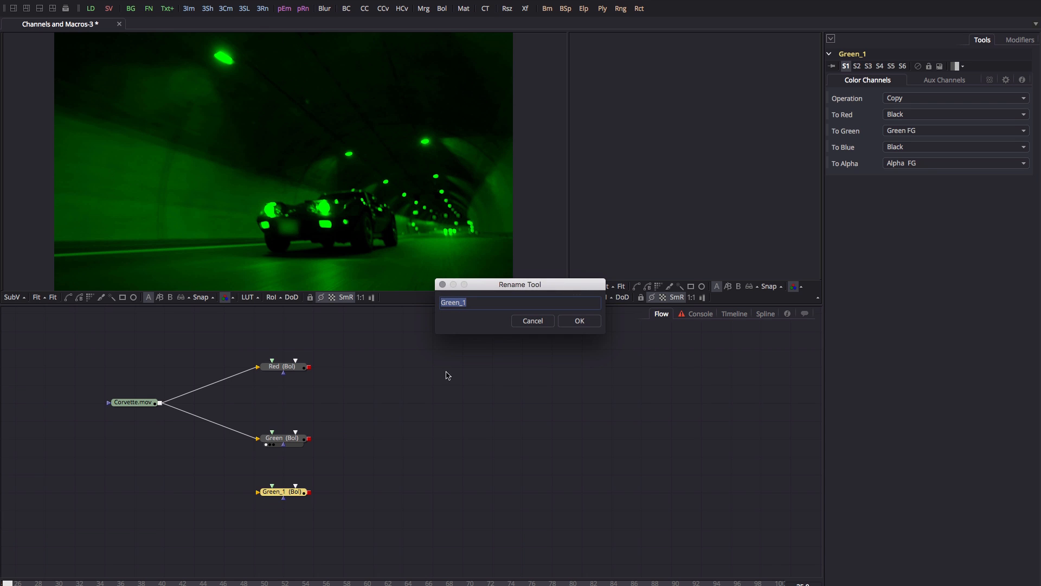
pyautogui.write('Blue')
pyautogui.press('Return')
pyautogui.moveTo(160, 403); pyautogui.dragTo(258, 491)
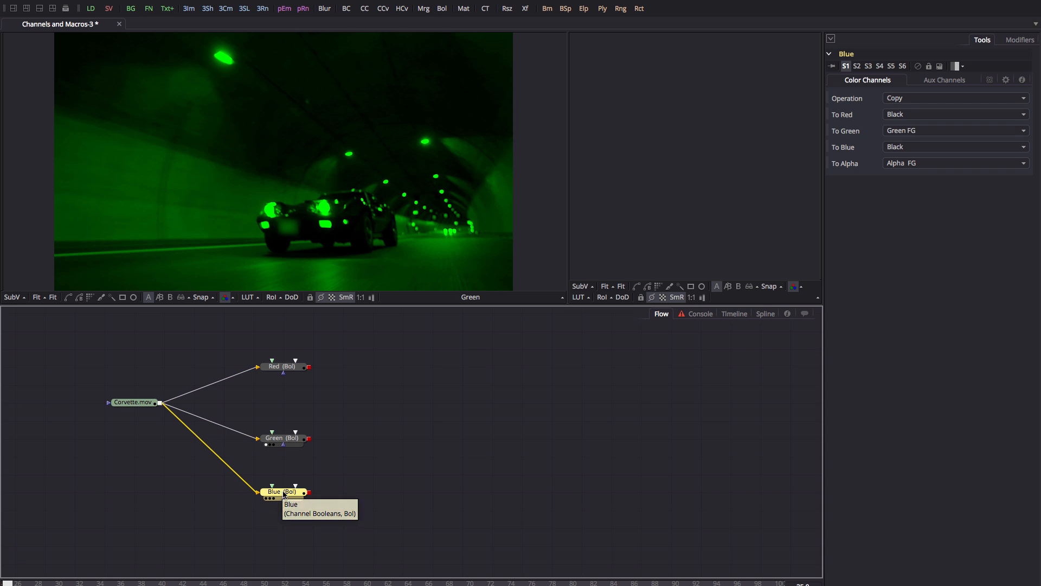
# Set the Blue node's To Green channel to Black and To Blue to Blue FG, then view it.
pyautogui.click(912, 133)
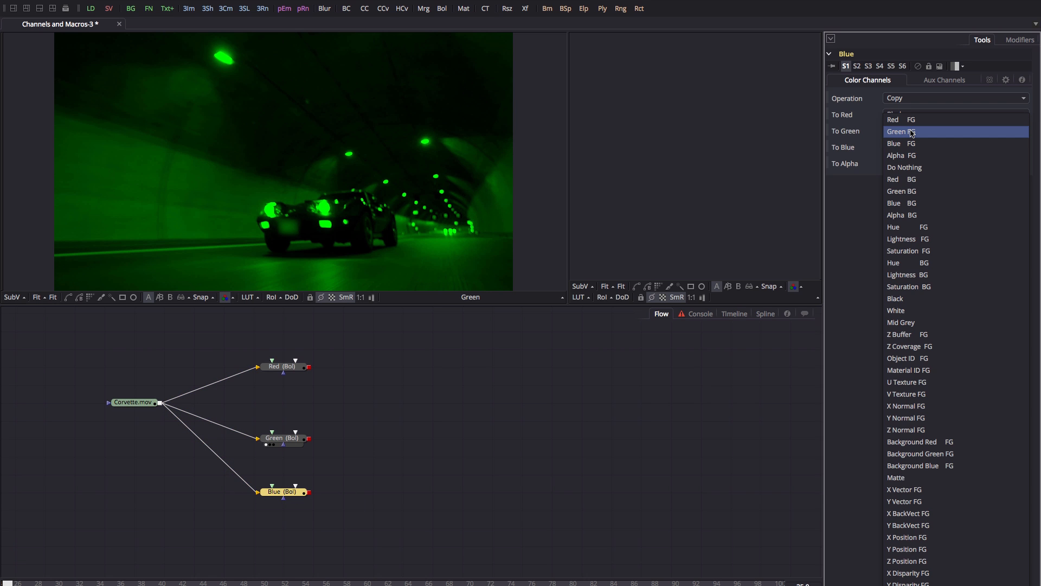
pyautogui.click(905, 302)
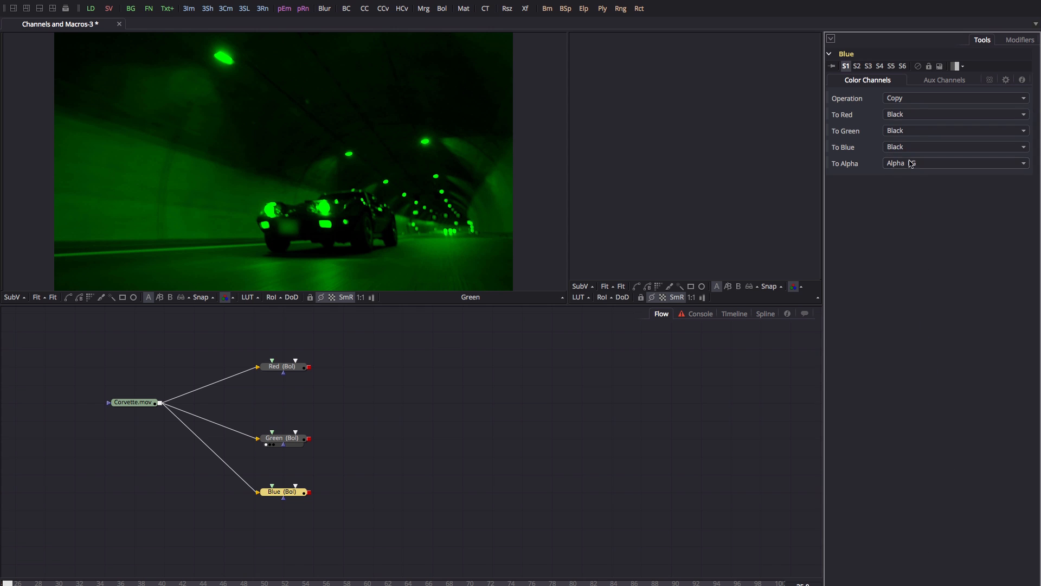
pyautogui.click(927, 147)
pyautogui.click(928, 20)
pyautogui.click(266, 498)
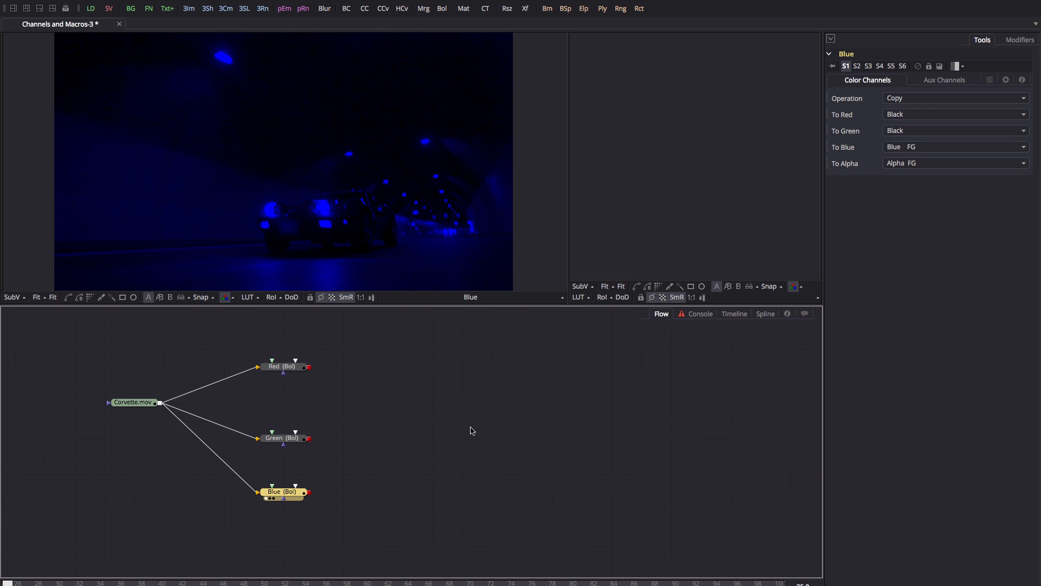
pyautogui.click(291, 367)
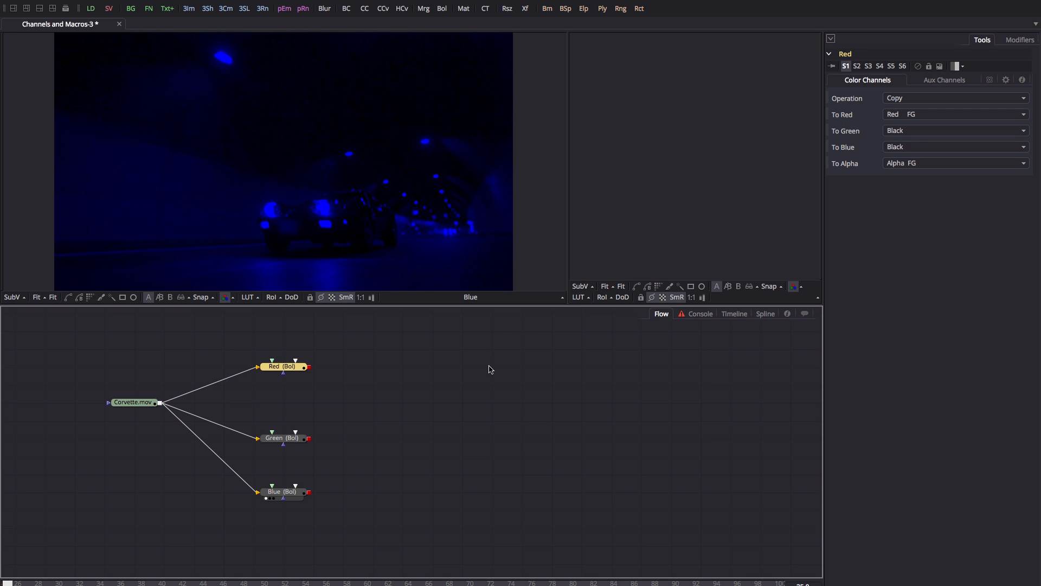
# Add a Channel Booleans node after Red with Operation Add, combining it with Green.
pyautogui.hotkey('ctrl', 'space')
pyautogui.write('bol')
pyautogui.press('Return')
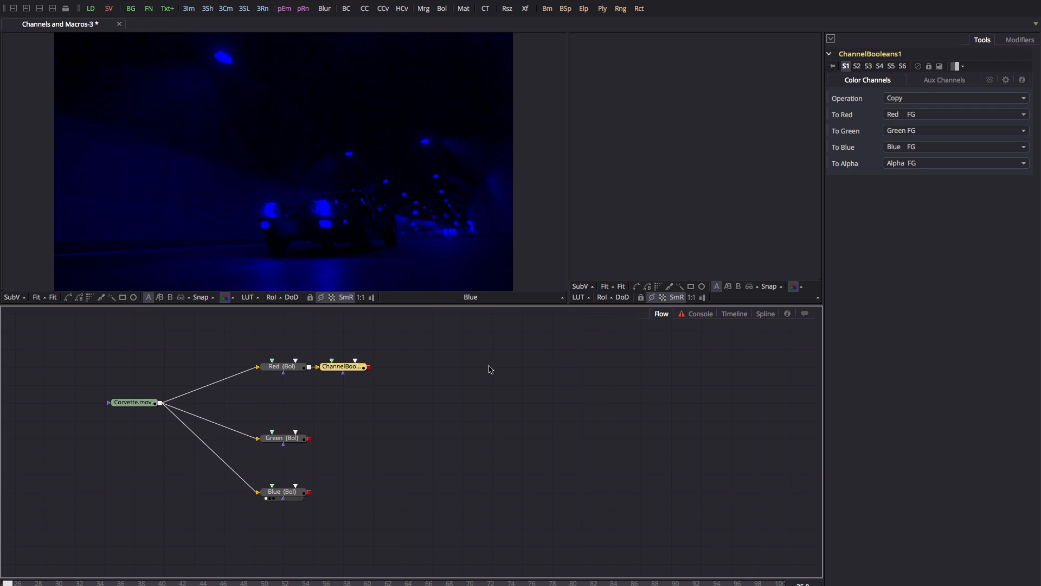
pyautogui.moveTo(360, 365); pyautogui.dragTo(449, 381)
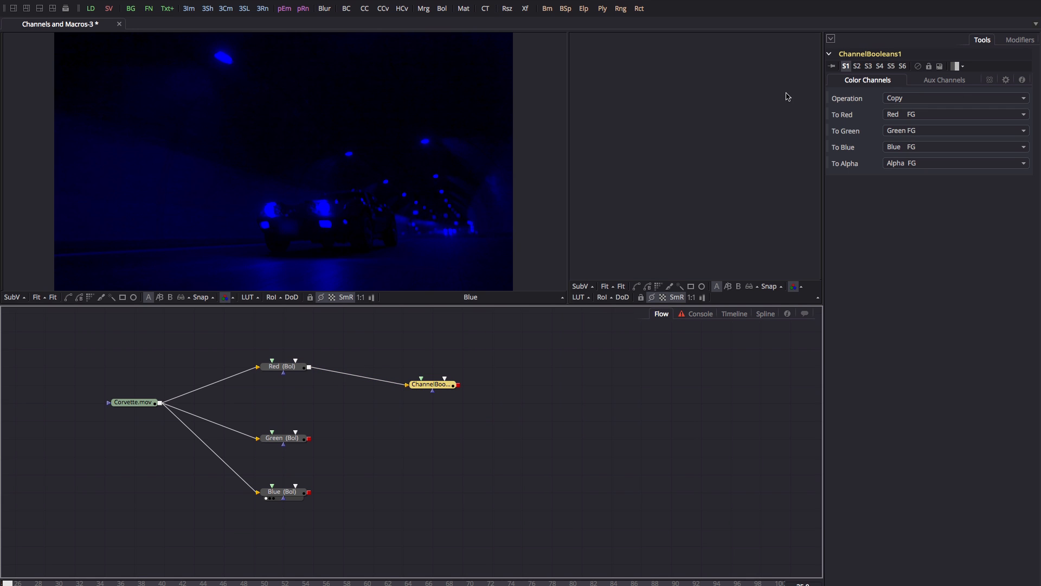
pyautogui.click(932, 99)
pyautogui.click(920, 111)
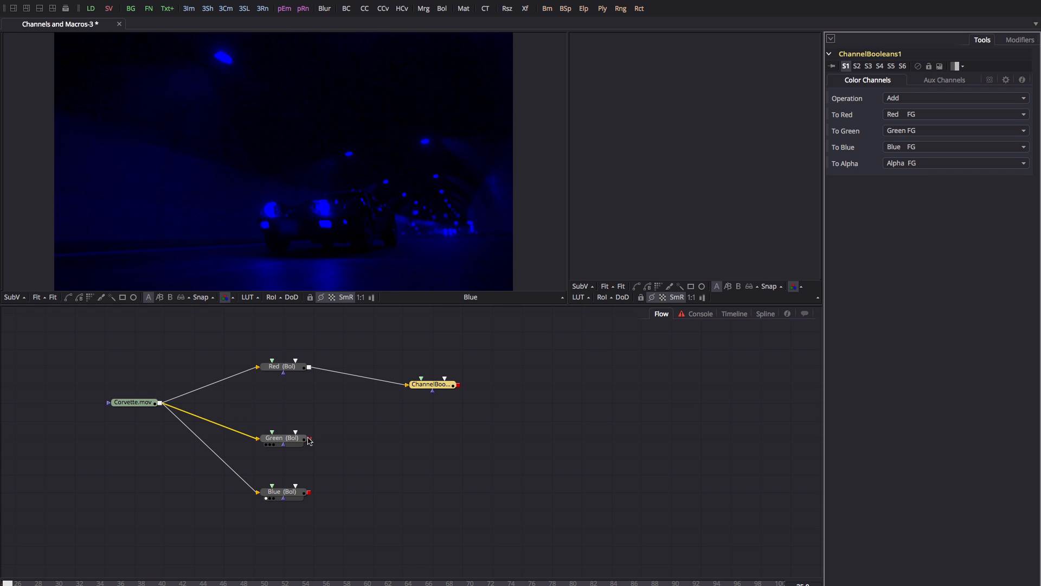
pyautogui.moveTo(309, 440); pyautogui.dragTo(438, 390)
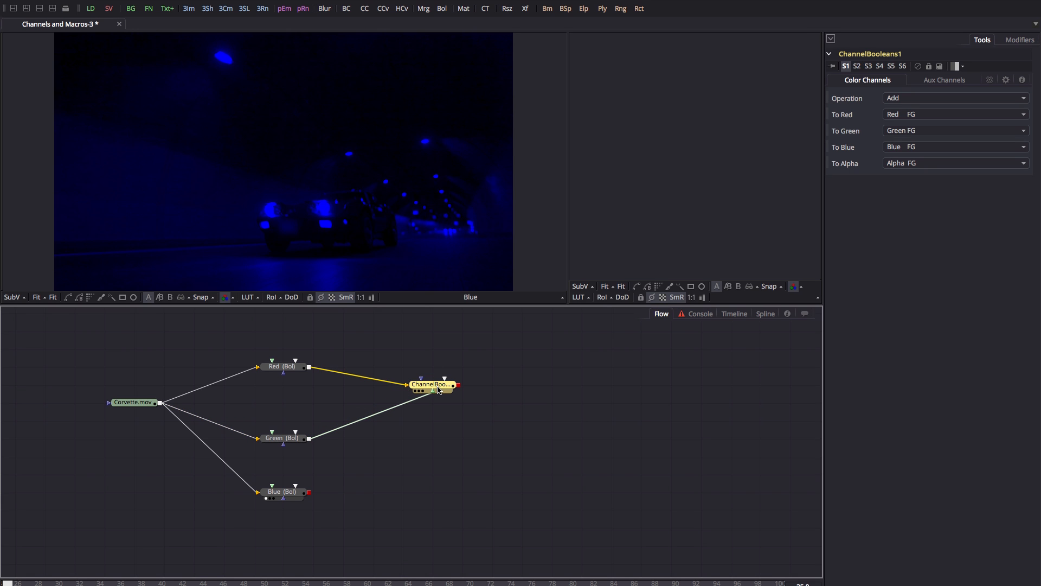
pyautogui.press('1')
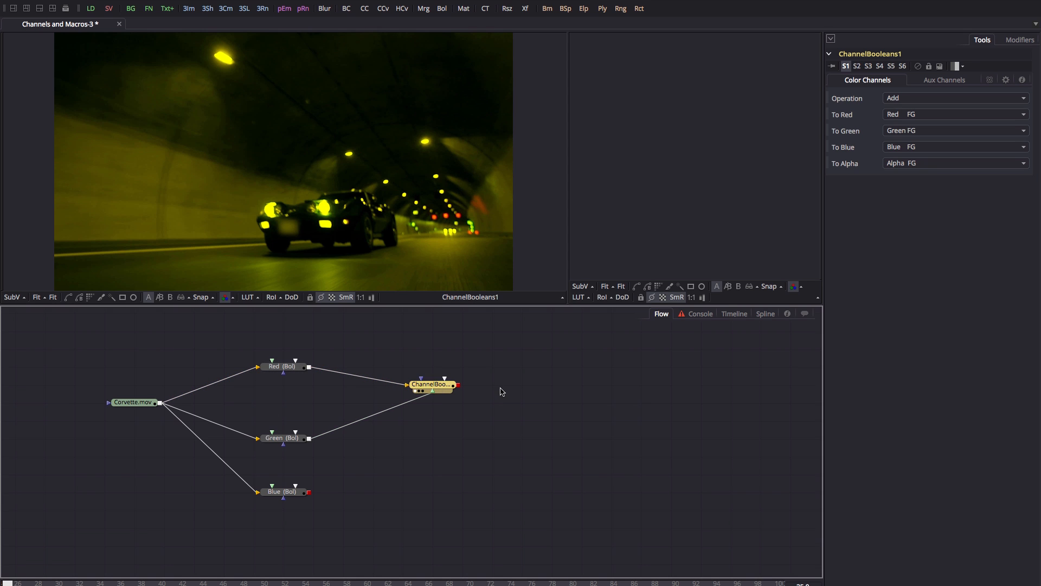
# Chain a second Add Channel Booleans node that adds Blue, and view the recombined result.
pyautogui.hotkey('ctrl', 'v')
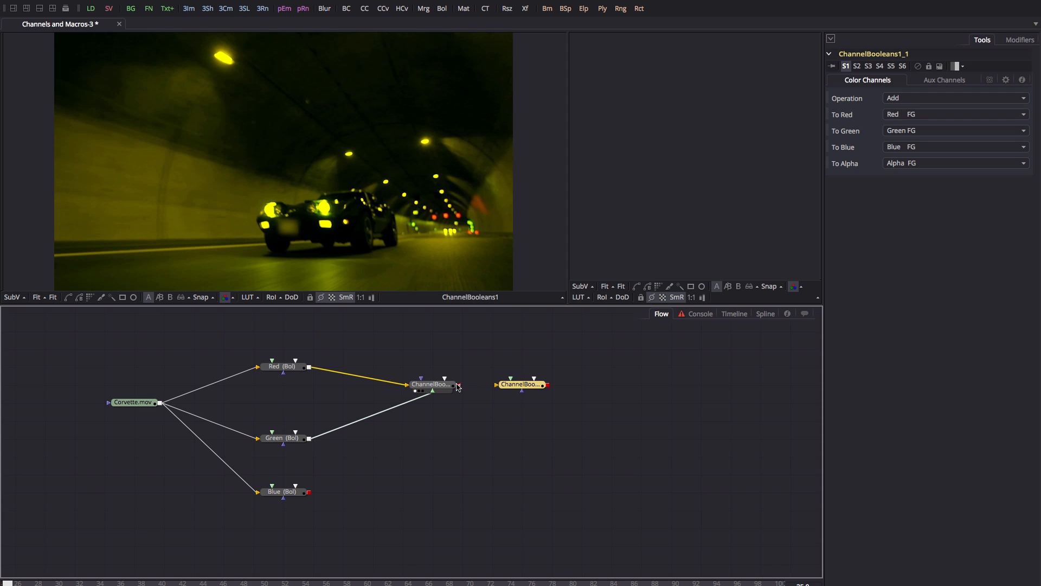
pyautogui.moveTo(459, 385); pyautogui.dragTo(496, 384)
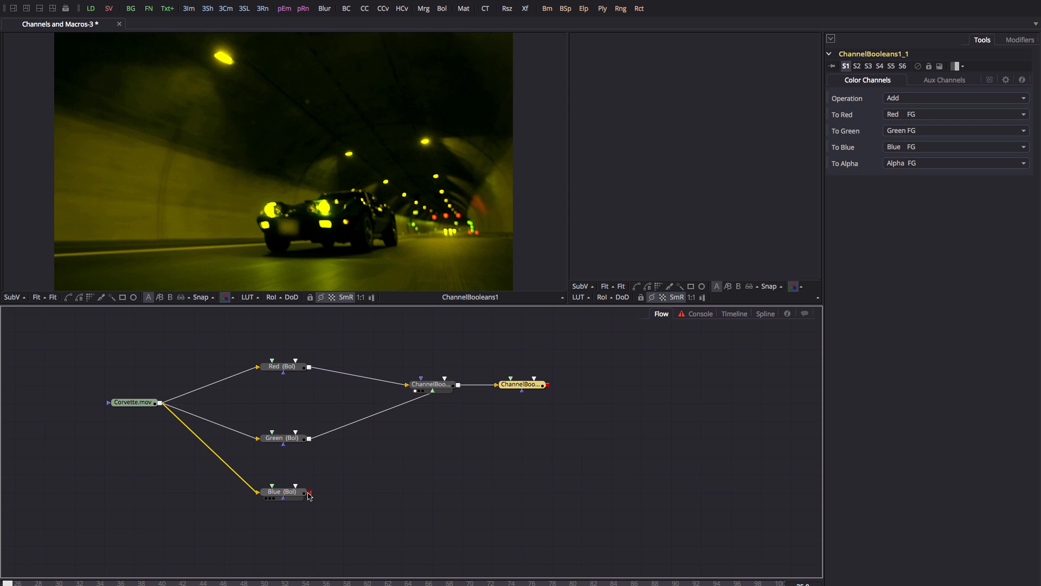
pyautogui.moveTo(308, 492); pyautogui.dragTo(222, 103)
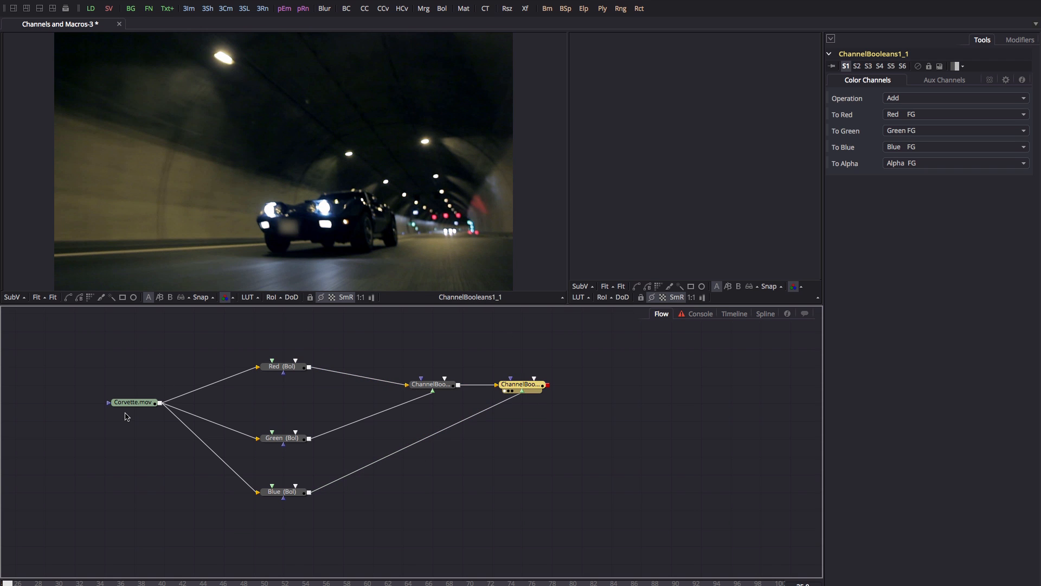
pyautogui.moveTo(133, 409); pyautogui.dragTo(208, 130)
pyautogui.moveTo(527, 386); pyautogui.dragTo(301, 156)
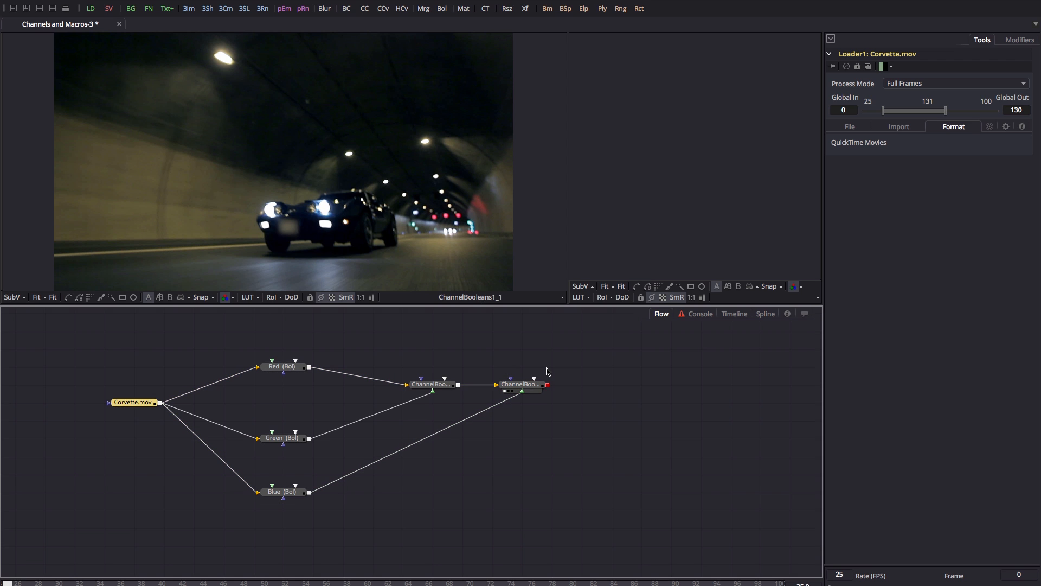
# Insert a Transform after the Red node and name it XfRed.
pyautogui.click(280, 367)
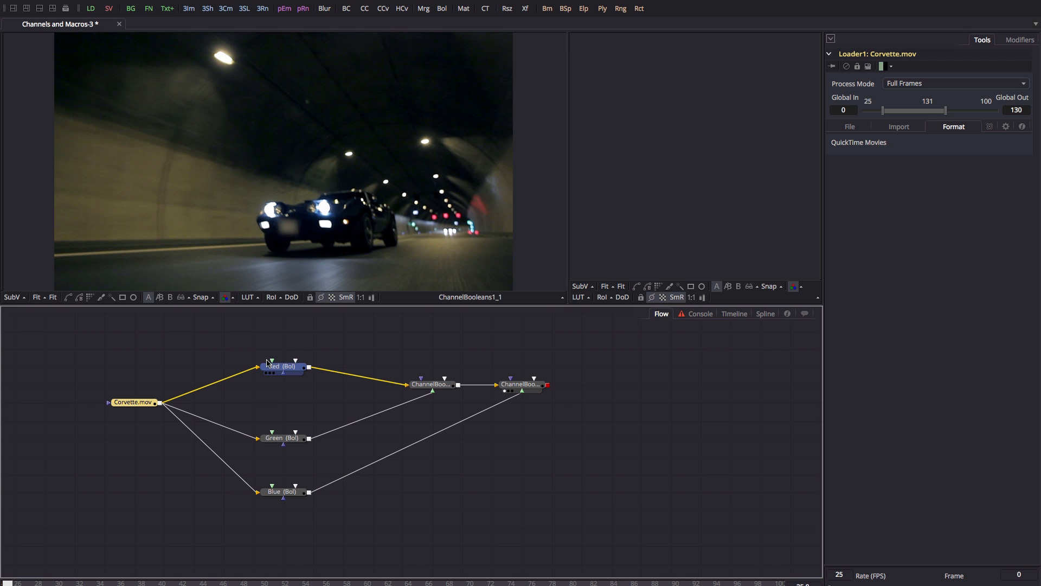
pyautogui.click(284, 368)
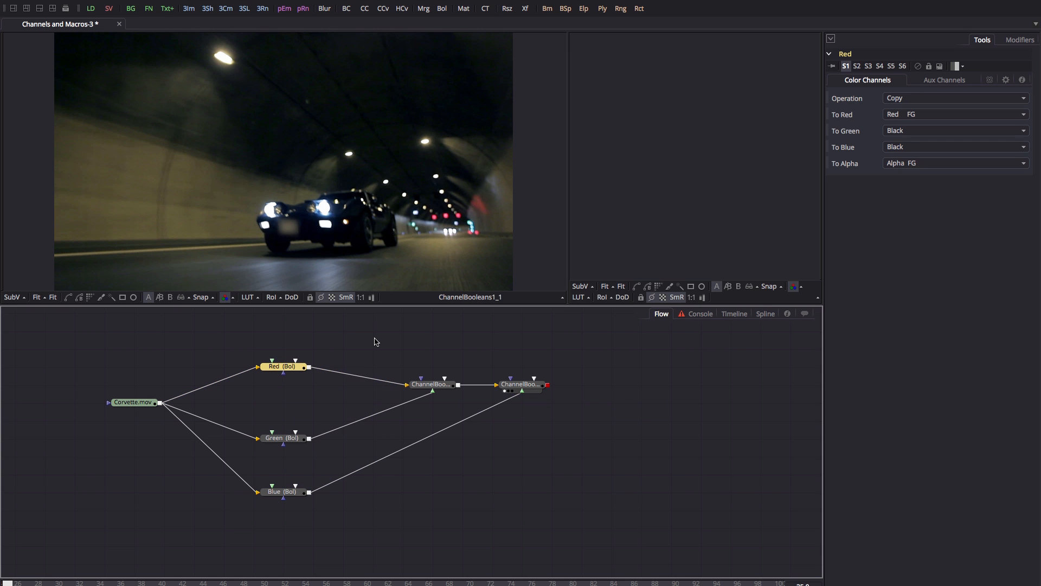
pyautogui.hotkey('ctrl', 'space')
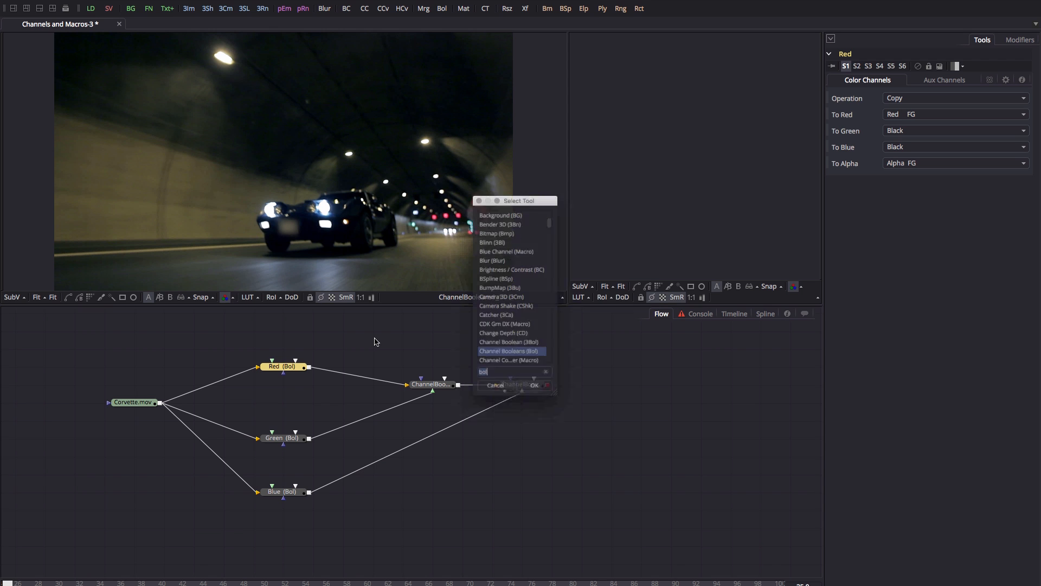
pyautogui.write('xf')
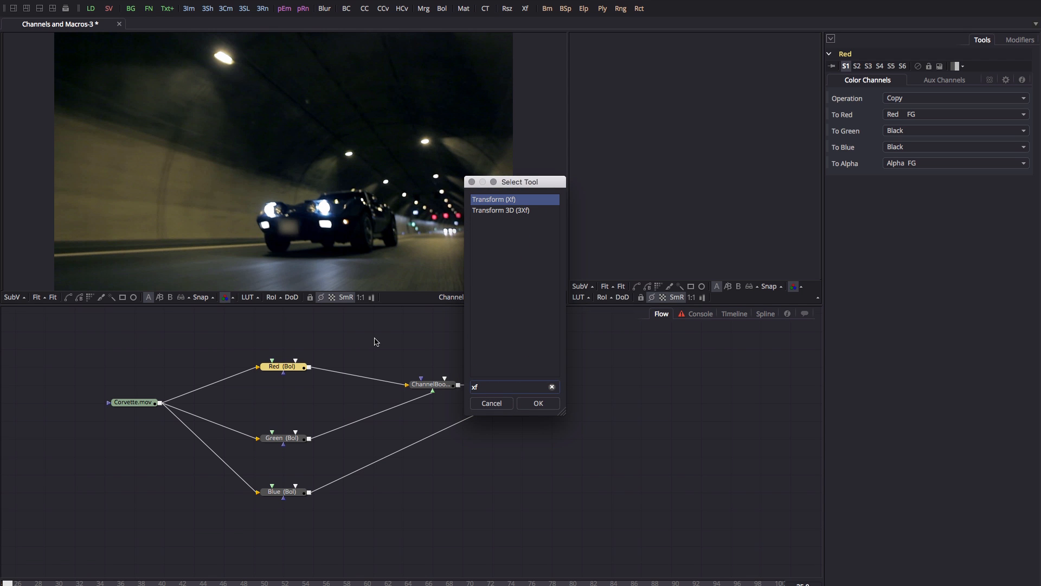
pyautogui.press('Return')
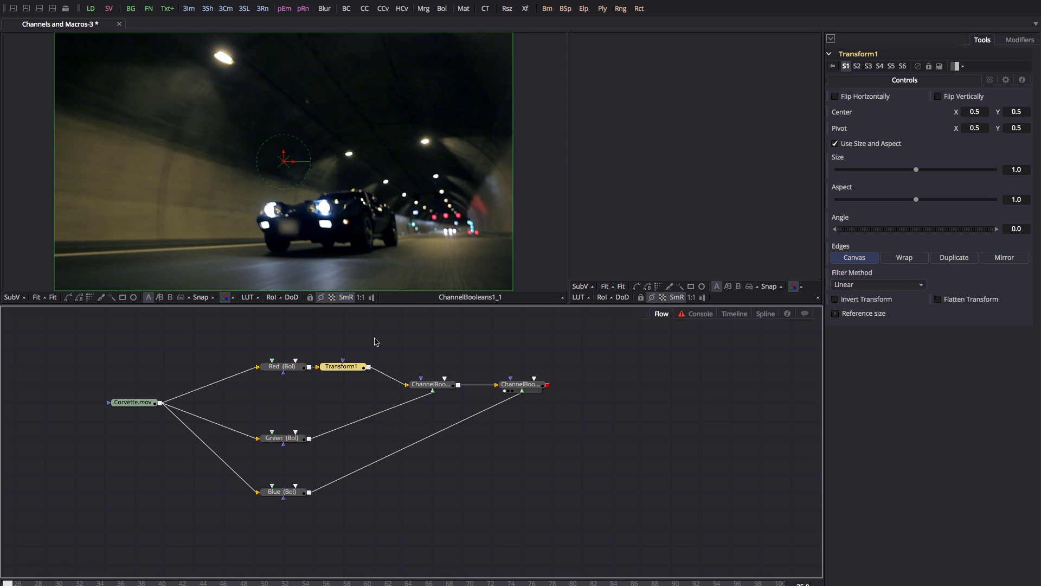
pyautogui.press('F2')
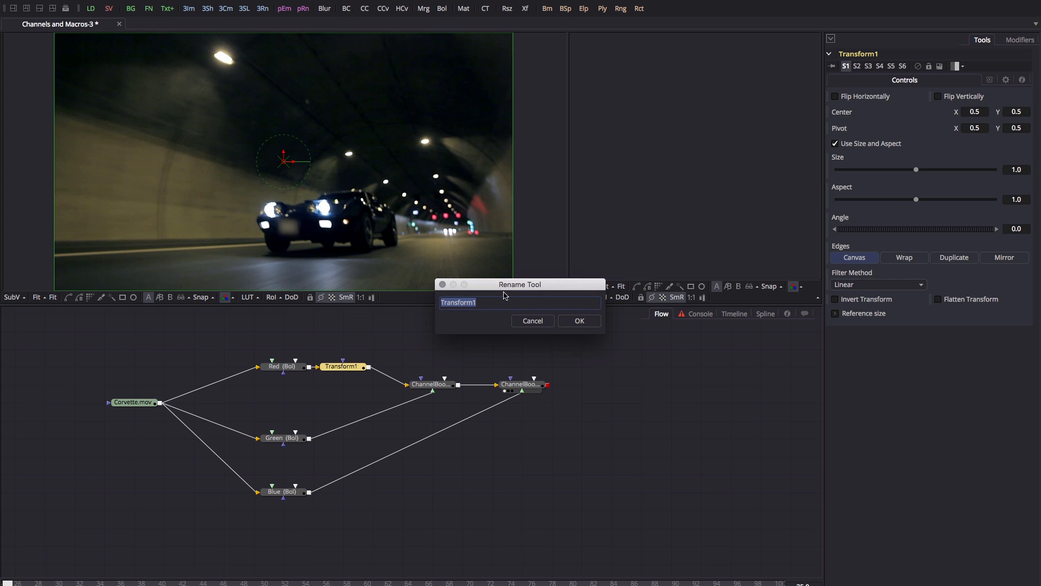
pyautogui.write('XfRed')
pyautogui.click(580, 321)
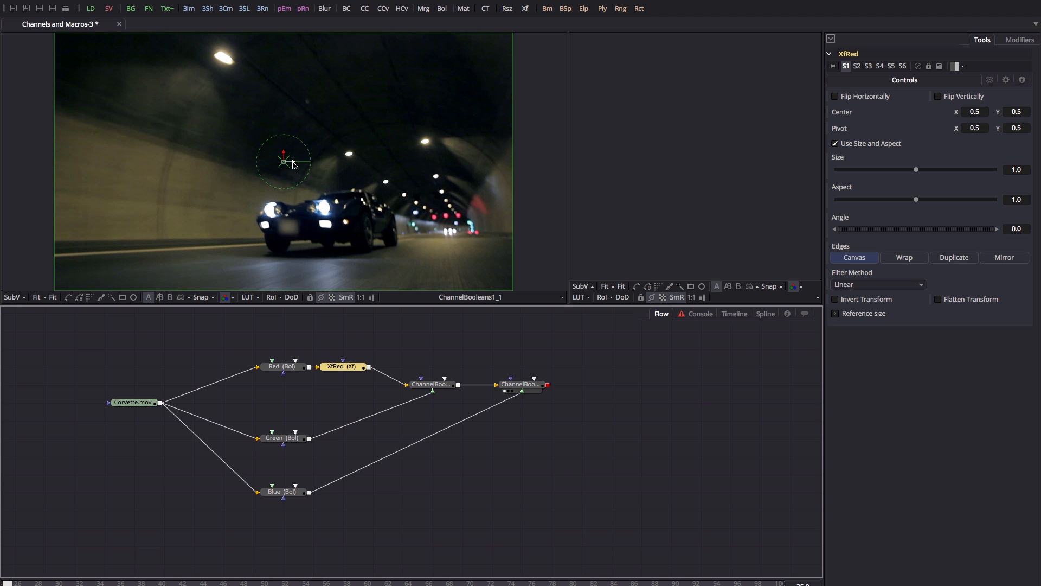
# Test an offset on XfRed, reset its Center X to 0.5, and paste a copy.
pyautogui.moveTo(294, 164)
pyautogui.mouseDown()
pyautogui.moveTo(285, 161)
pyautogui.moveTo(295, 164)
pyautogui.mouseUp()
pyautogui.doubleClick(986, 112)
pyautogui.write('.5')
pyautogui.press('Tab')
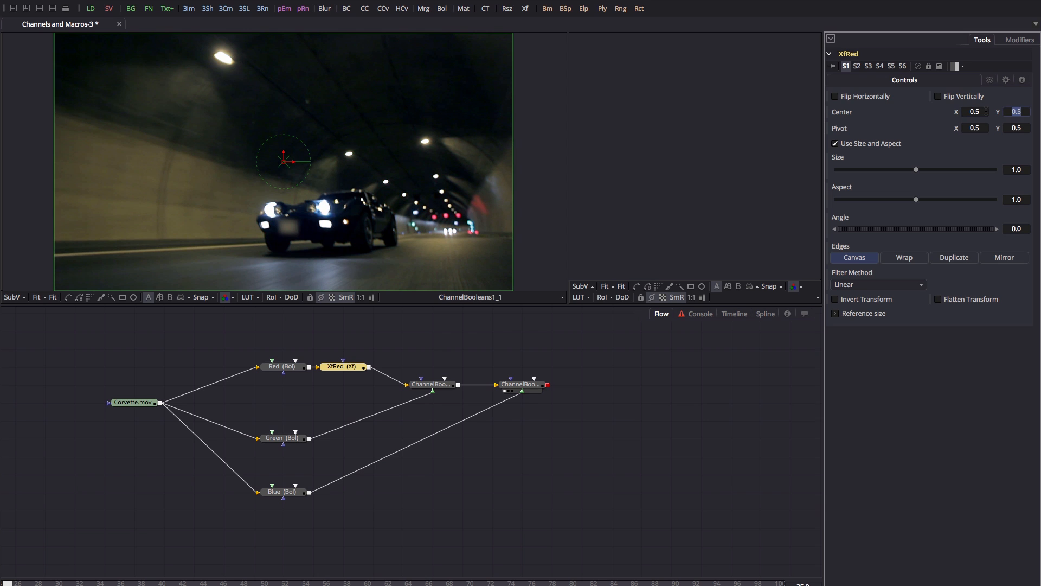
pyautogui.click(346, 370)
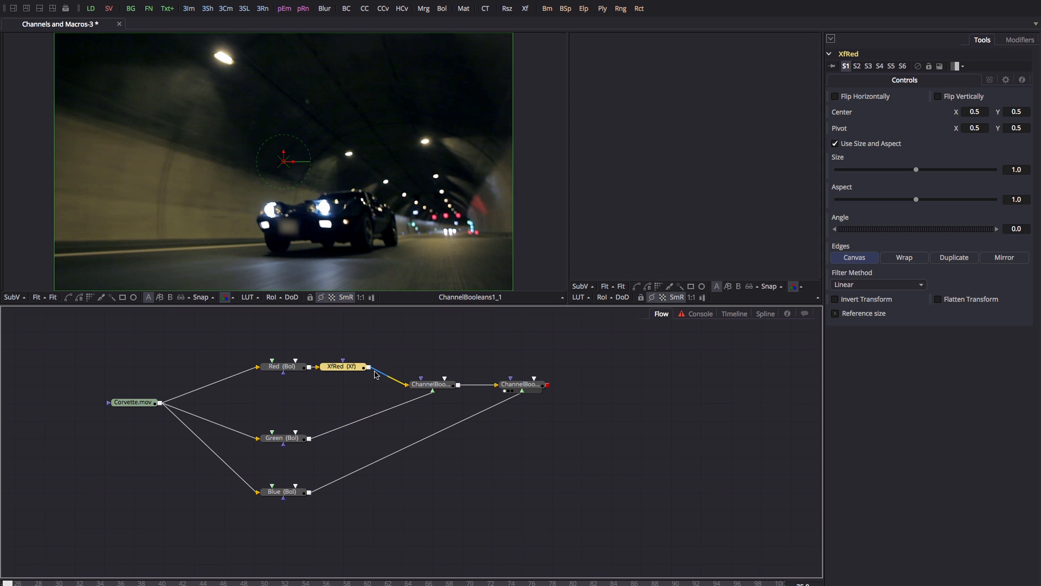
pyautogui.click(387, 403)
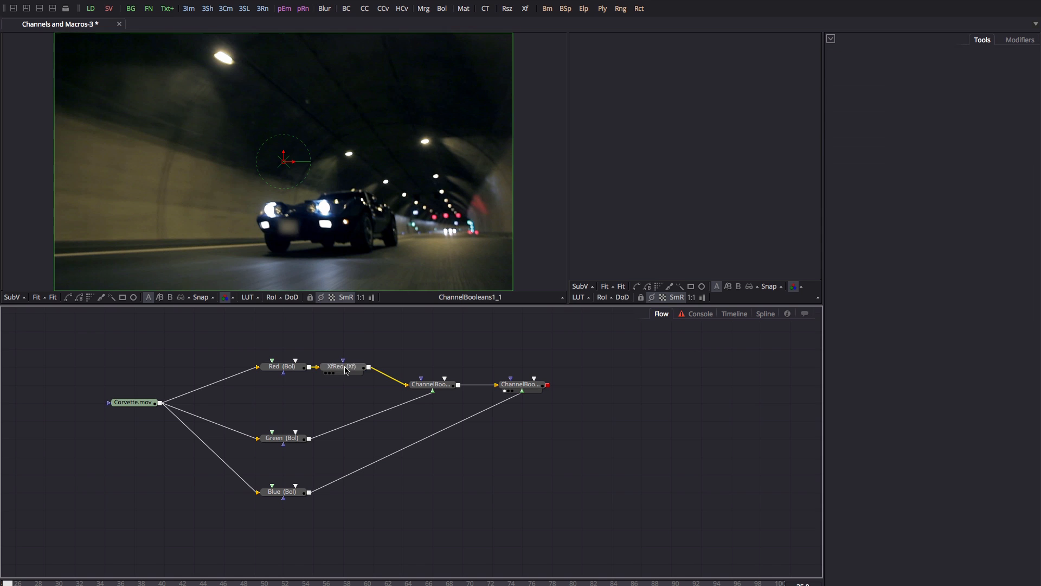
pyautogui.click(344, 368)
pyautogui.click(378, 434)
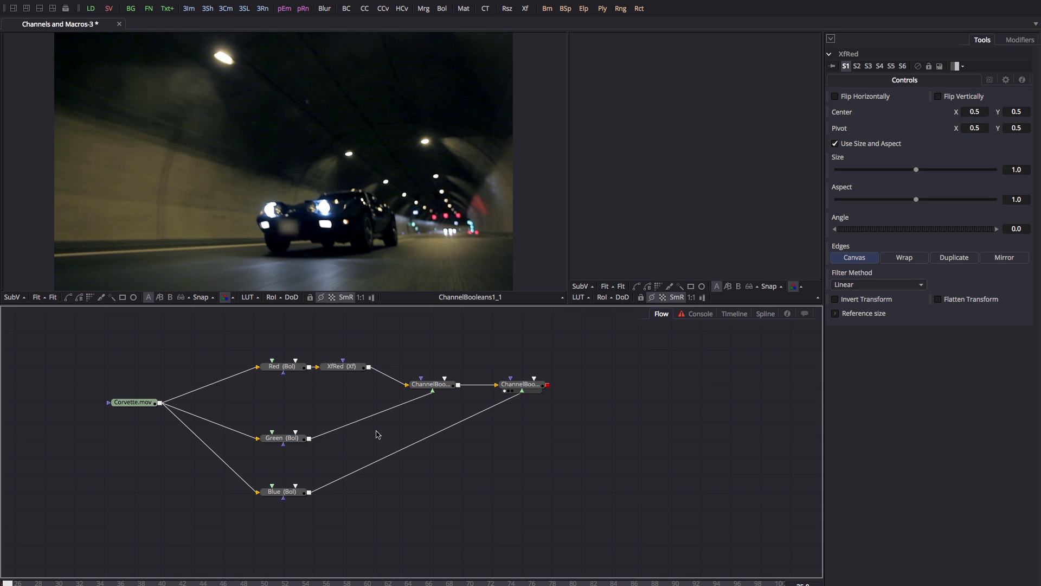
pyautogui.hotkey('ctrl', 'v')
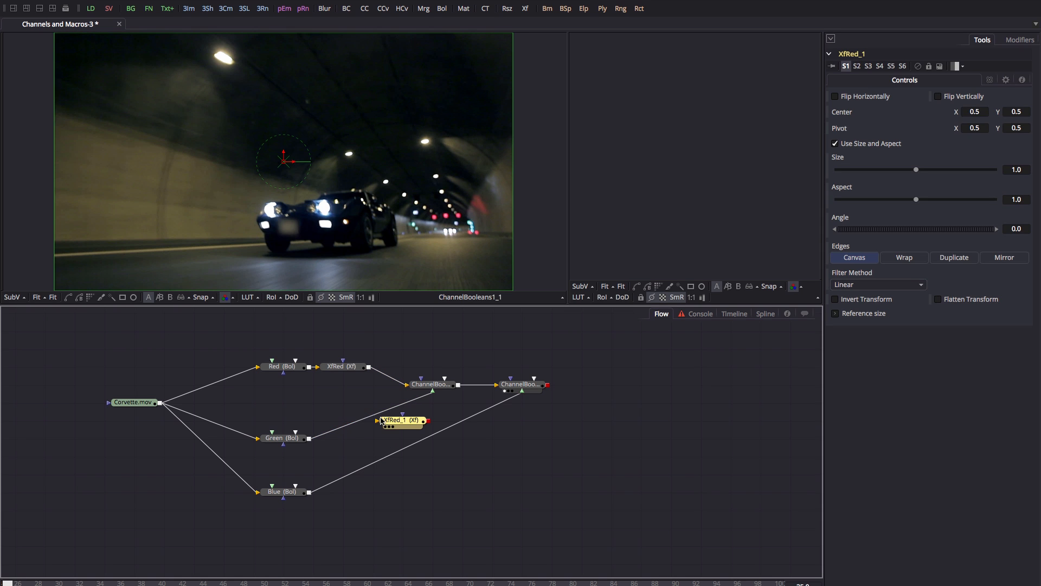
# Insert the pasted transform copies into the Green and Blue links to Channel Booleans.
pyautogui.click(374, 421)
pyautogui.moveTo(373, 422)
pyautogui.mouseDown()
pyautogui.moveTo(343, 422)
pyautogui.moveTo(373, 422)
pyautogui.mouseUp()
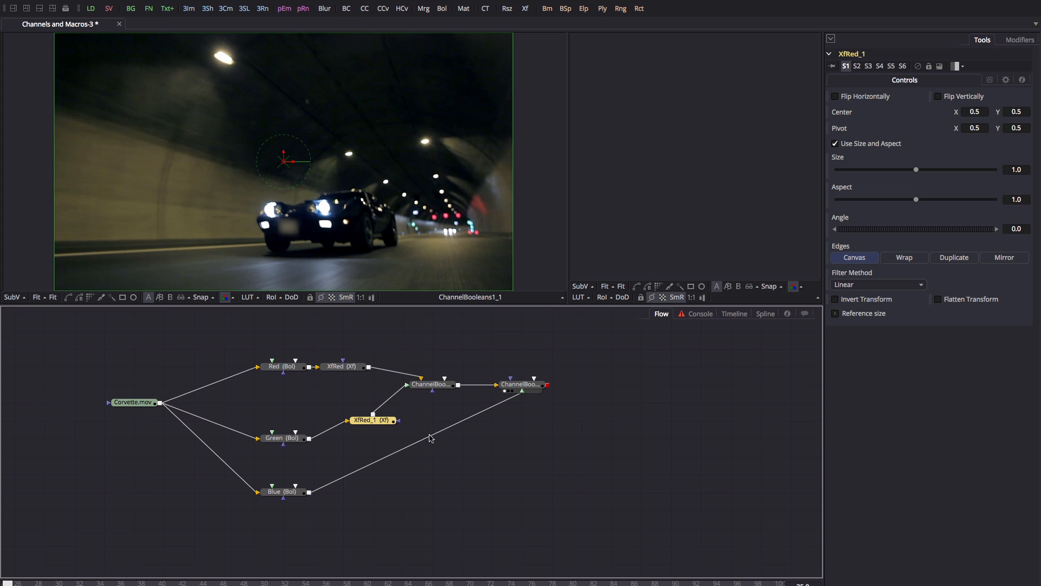
pyautogui.click(378, 424)
pyautogui.click(427, 503)
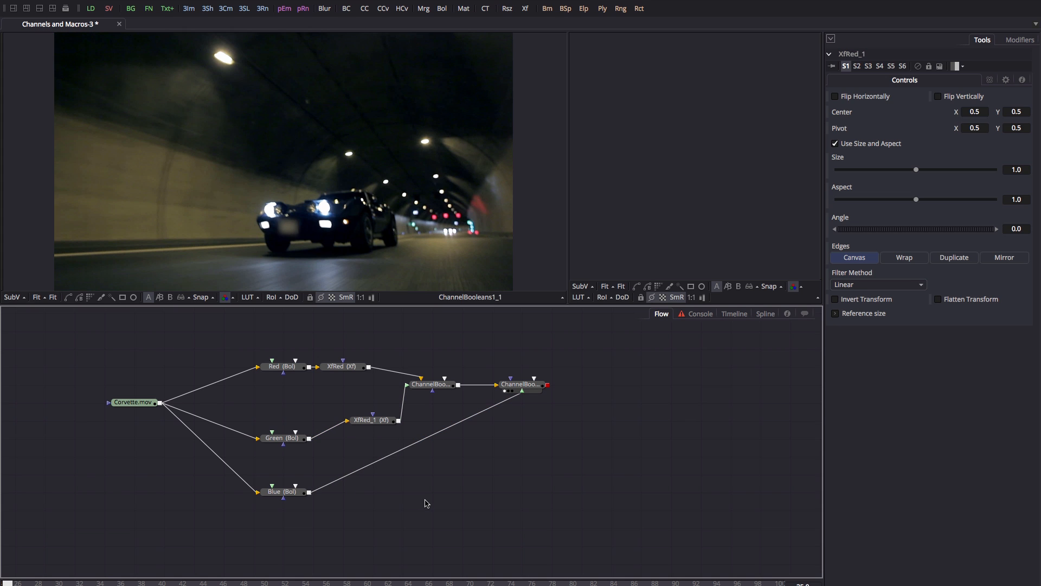
pyautogui.hotkey('ctrl', 'v')
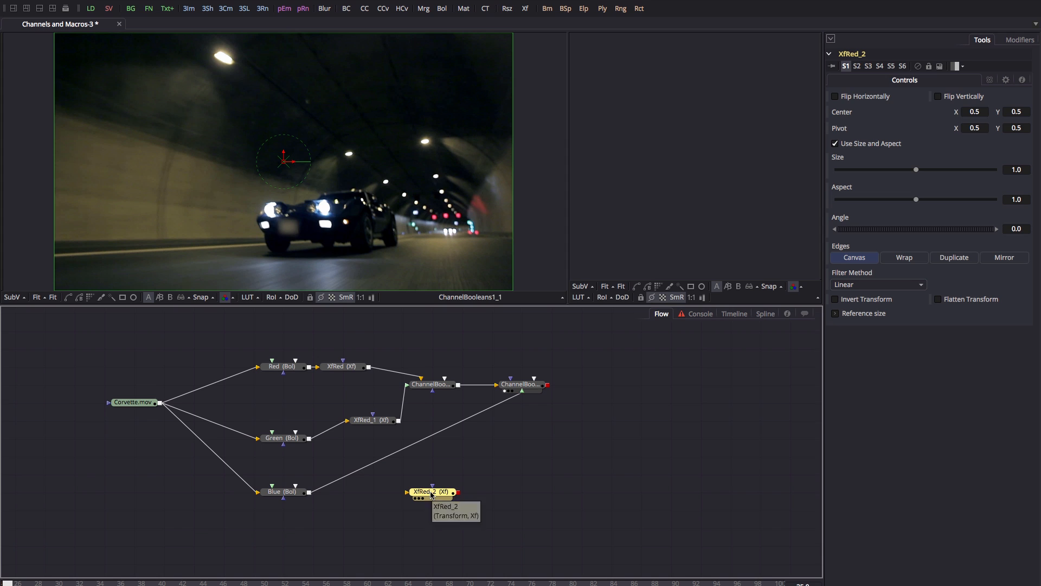
pyautogui.moveTo(427, 504); pyautogui.dragTo(370, 470)
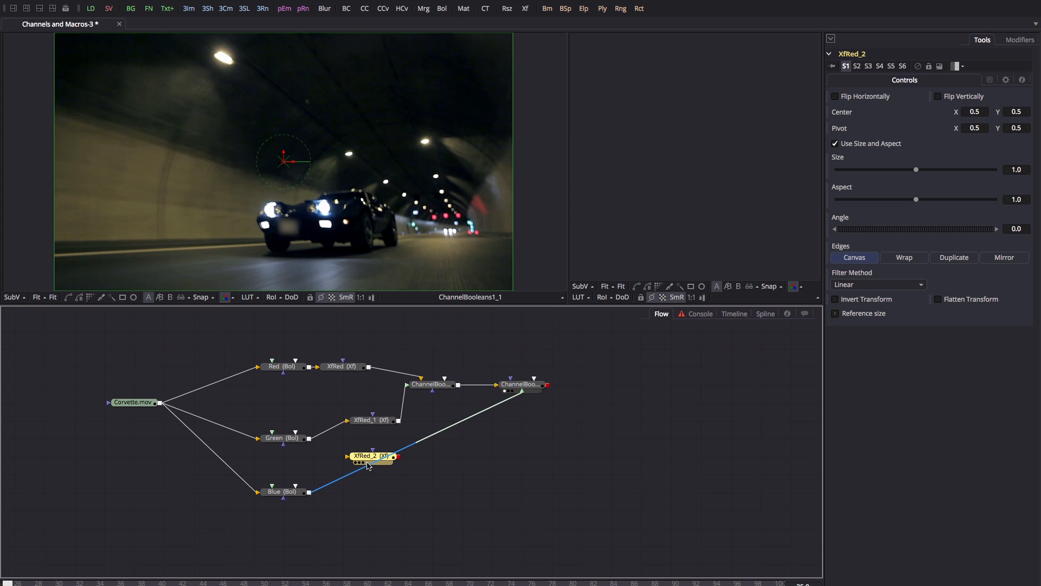
pyautogui.moveTo(368, 466); pyautogui.dragTo(369, 465)
# Rename XfRed_1 to XfGreen and XfRed_2 to XfBlue, placing XfBlue beside Blue.
pyautogui.click(373, 422)
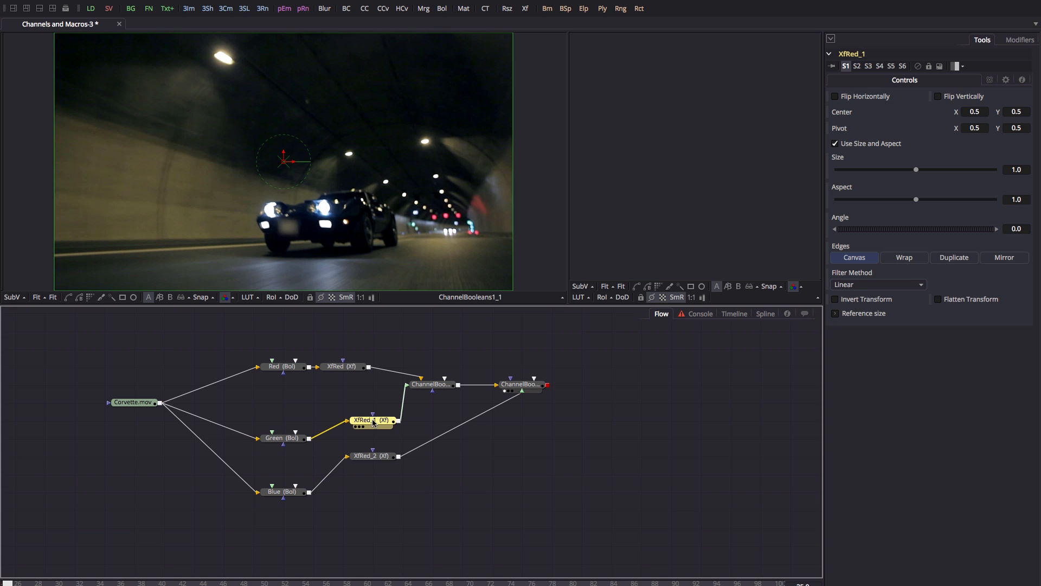
pyautogui.press('F2')
pyautogui.press('Right')
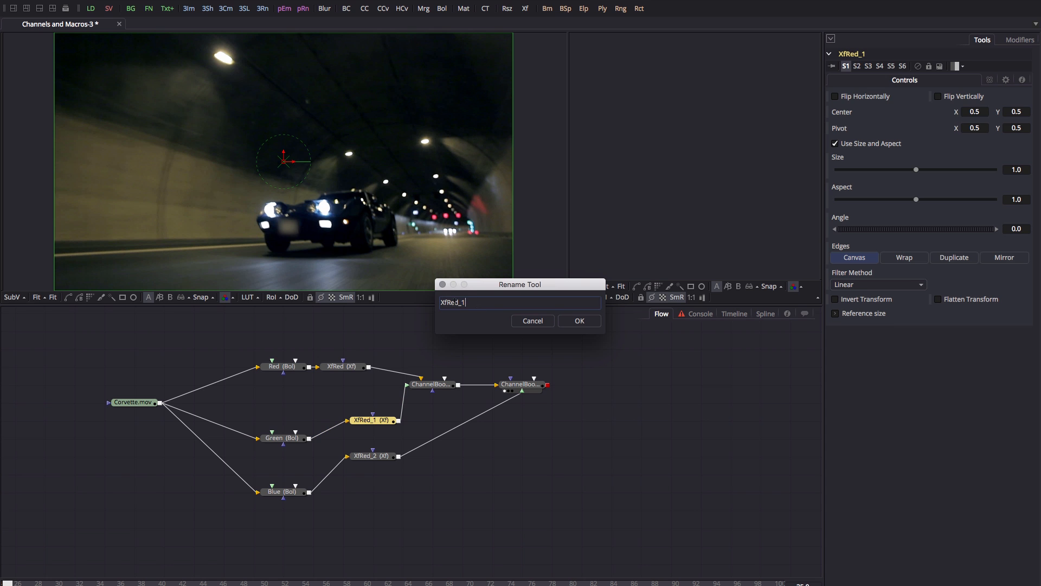
pyautogui.moveTo(448, 302); pyautogui.dragTo(535, 303)
pyautogui.write('Green')
pyautogui.press('Return')
pyautogui.click(374, 455)
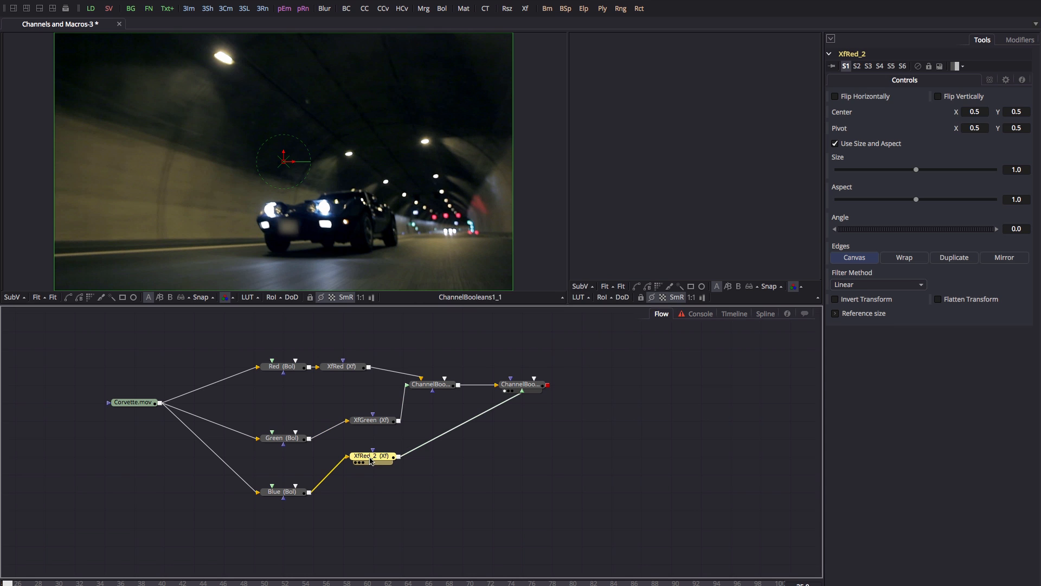
pyautogui.press('F2')
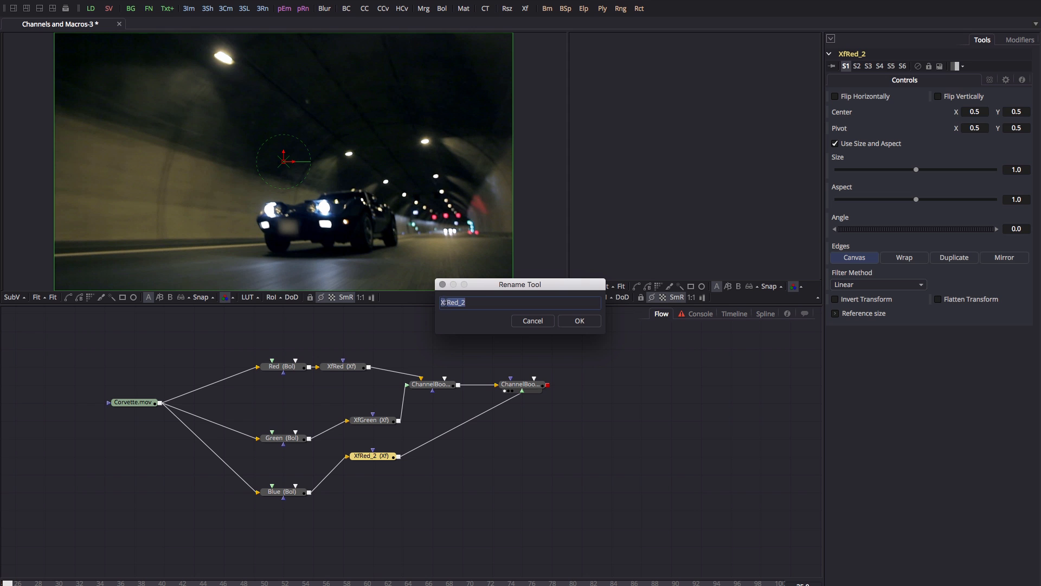
pyautogui.write('XfBlue')
pyautogui.press('Return')
pyautogui.moveTo(382, 455); pyautogui.dragTo(352, 491)
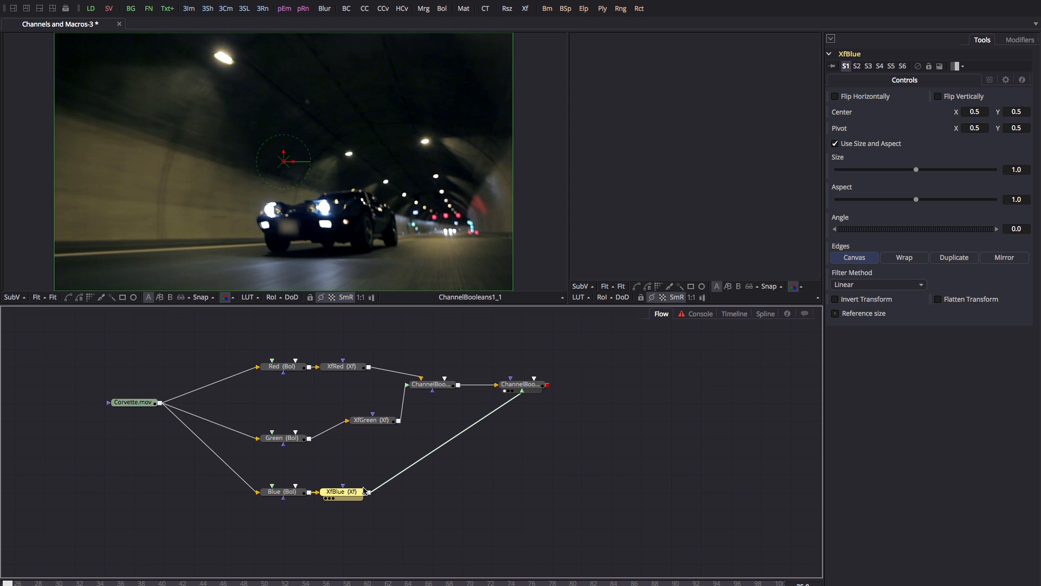
# Arrange the Red, Green and Blue nodes with their transforms into even horizontal rows.
pyautogui.moveTo(363, 420); pyautogui.dragTo(362, 437)
pyautogui.moveTo(339, 367); pyautogui.dragTo(369, 366)
pyautogui.moveTo(401, 358); pyautogui.dragTo(542, 404)
pyautogui.moveTo(341, 492); pyautogui.dragTo(371, 491)
pyautogui.moveTo(282, 439); pyautogui.dragTo(282, 420)
pyautogui.moveTo(372, 438); pyautogui.dragTo(372, 420)
pyautogui.moveTo(244, 515); pyautogui.dragTo(407, 477)
pyautogui.moveTo(372, 492); pyautogui.dragTo(371, 474)
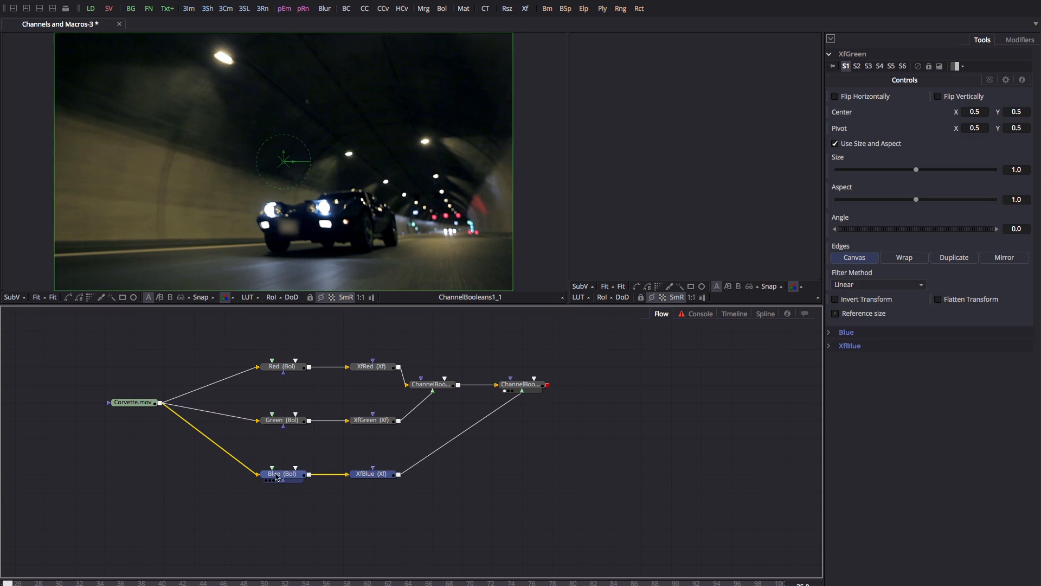
pyautogui.click(426, 483)
# Set the tile colour of the red, green and blue branch node pairs to red, green and blue.
pyautogui.moveTo(243, 333); pyautogui.dragTo(404, 389)
pyautogui.rightClick(373, 367)
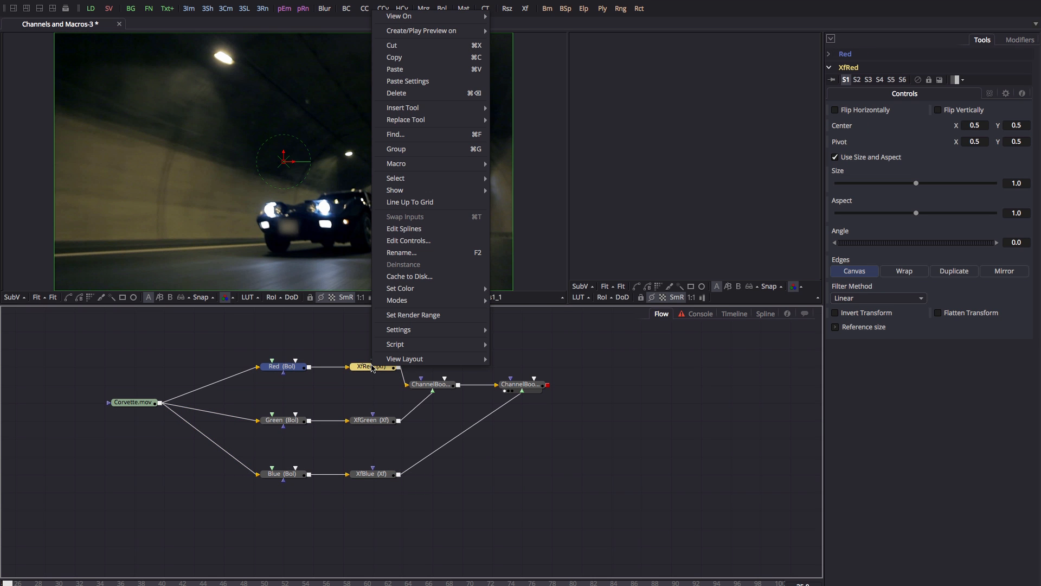
pyautogui.moveTo(401, 289)
pyautogui.click(521, 288)
pyautogui.click(381, 269)
pyautogui.click(364, 379)
pyautogui.moveTo(240, 401); pyautogui.dragTo(396, 450)
pyautogui.rightClick(370, 421)
pyautogui.click(521, 344)
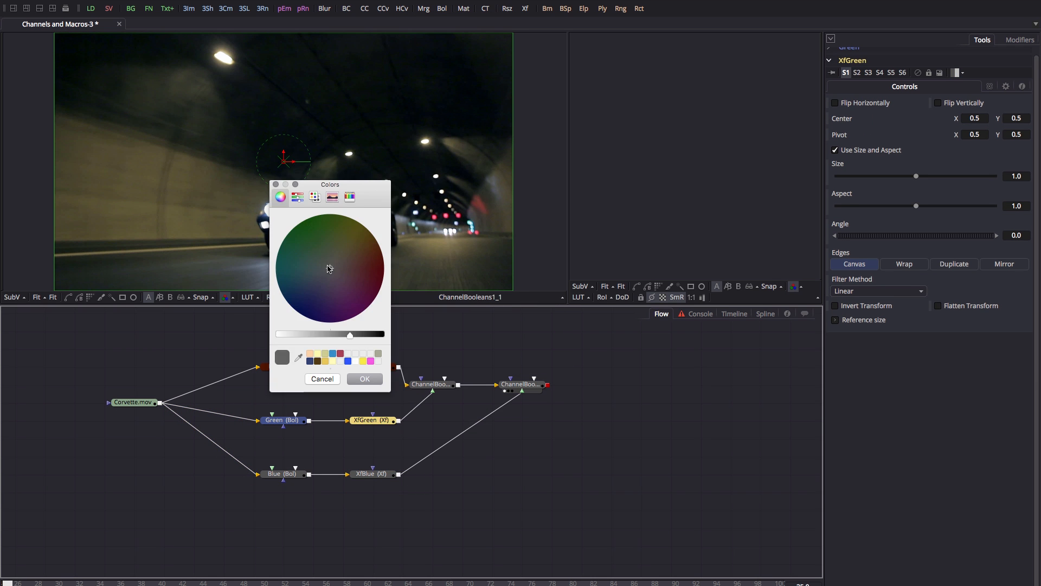
pyautogui.click(292, 234)
pyautogui.click(365, 379)
pyautogui.moveTo(241, 454); pyautogui.dragTo(401, 500)
pyautogui.rightClick(371, 474)
pyautogui.click(523, 410)
pyautogui.click(303, 314)
pyautogui.click(364, 379)
pyautogui.click(531, 512)
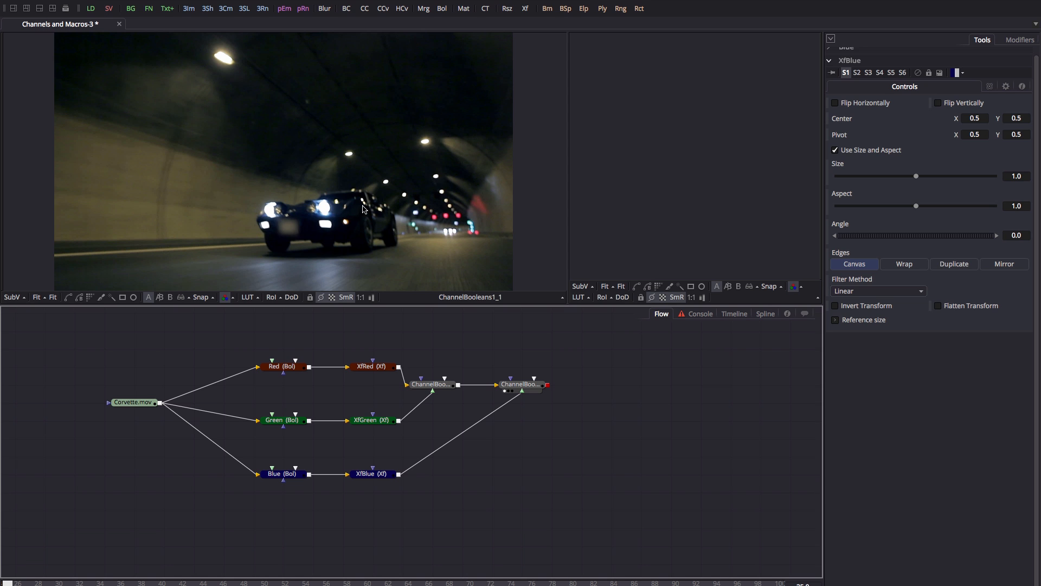
# Add an expression to XfBlue's Center, replacing its X value with XfRed.Center.X.
pyautogui.click(379, 479)
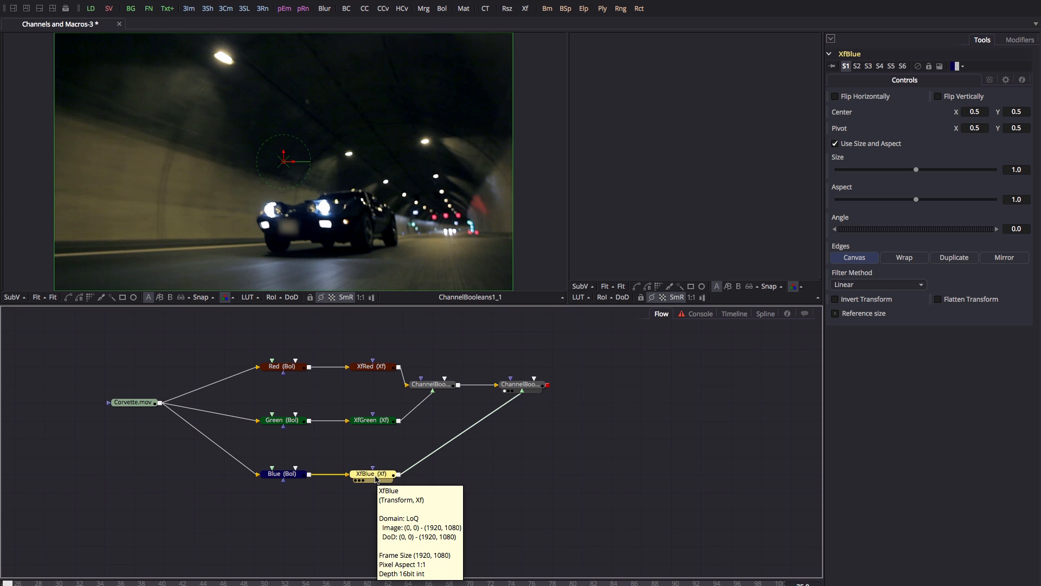
pyautogui.rightClick(849, 113)
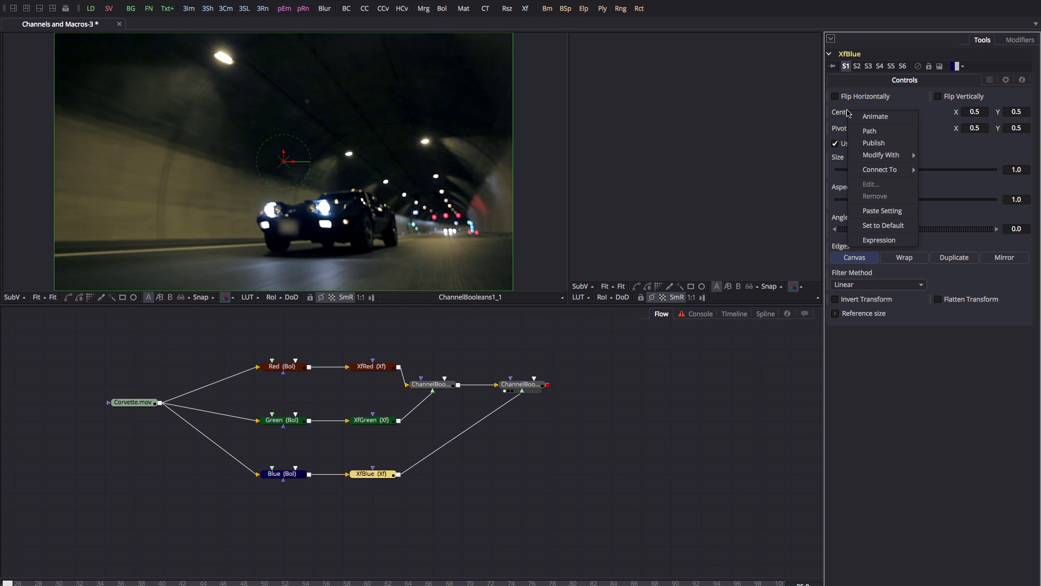
pyautogui.click(877, 240)
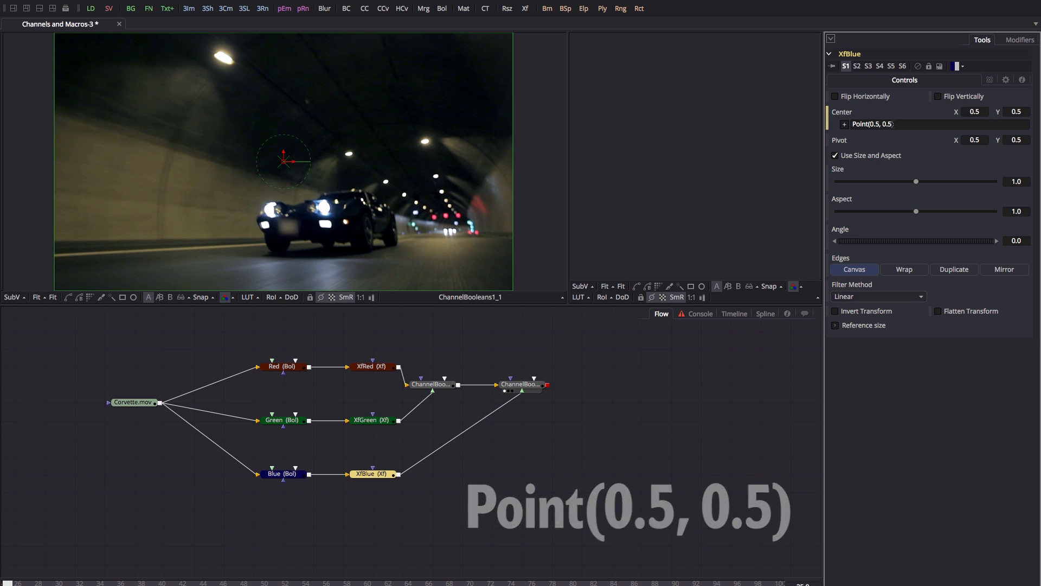
pyautogui.doubleClick(871, 124)
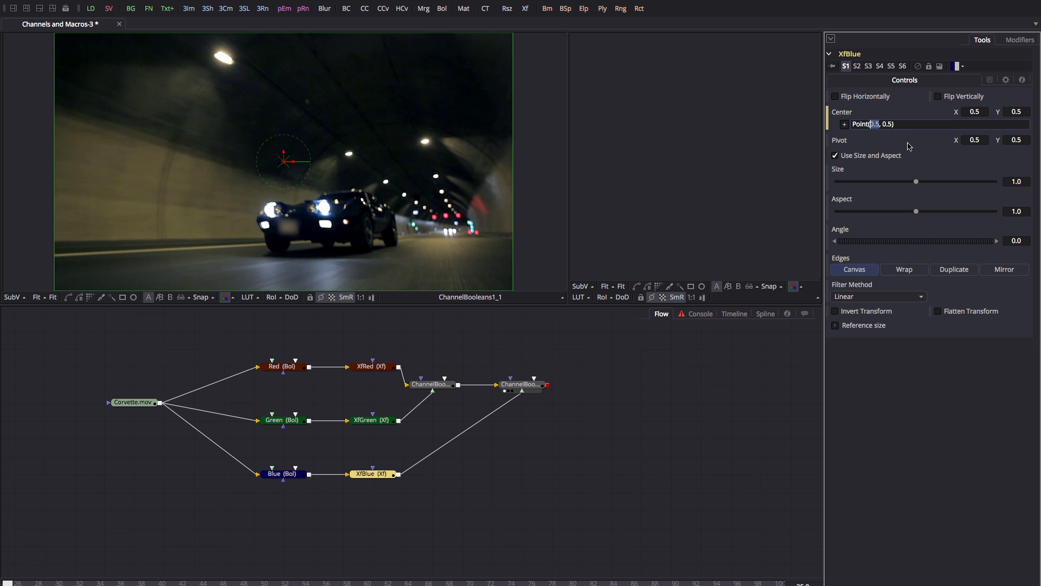
pyautogui.write('Xf')
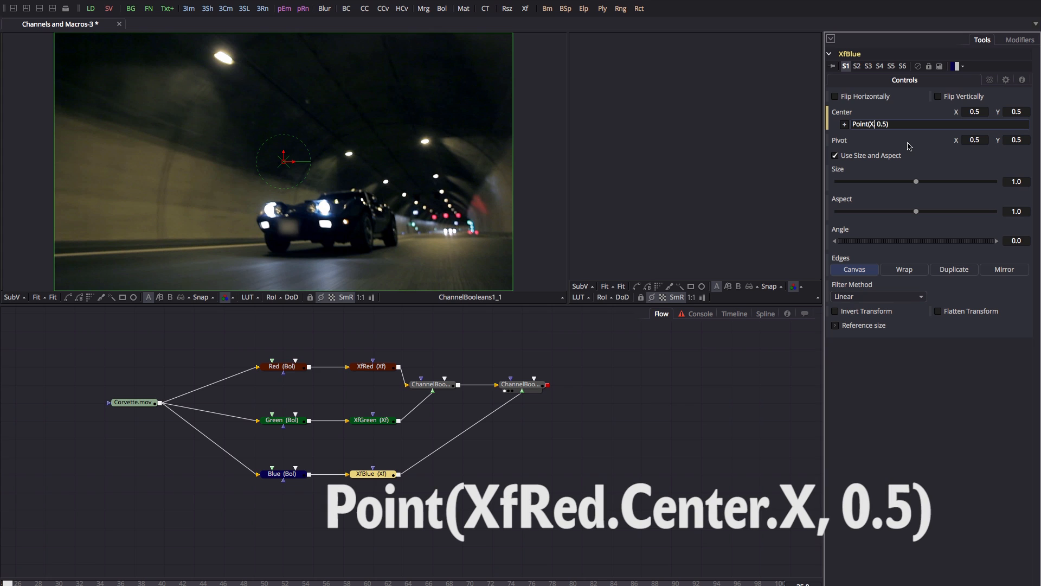
pyautogui.write('Red.C')
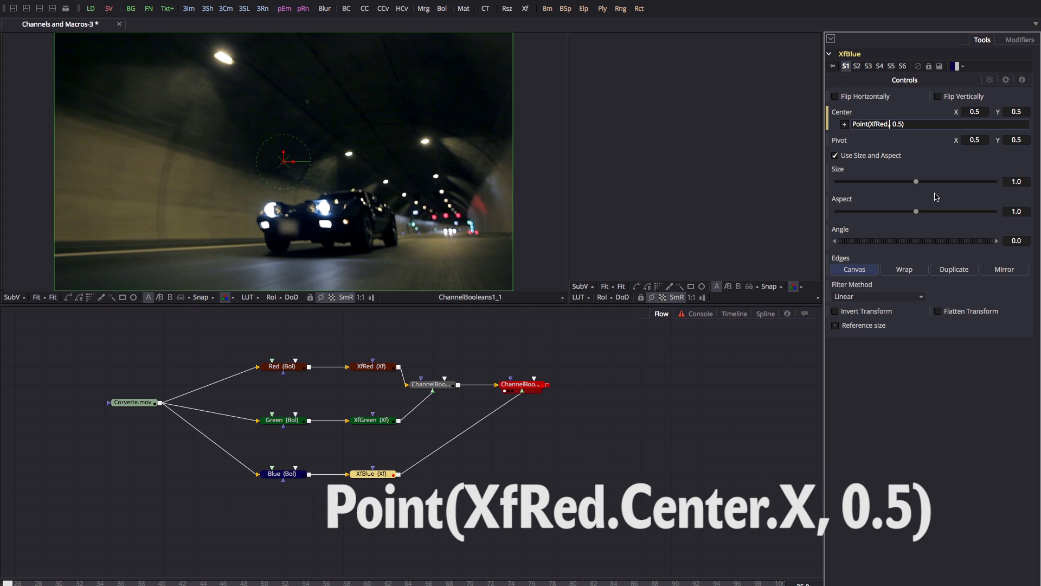
pyautogui.write('enter.X')
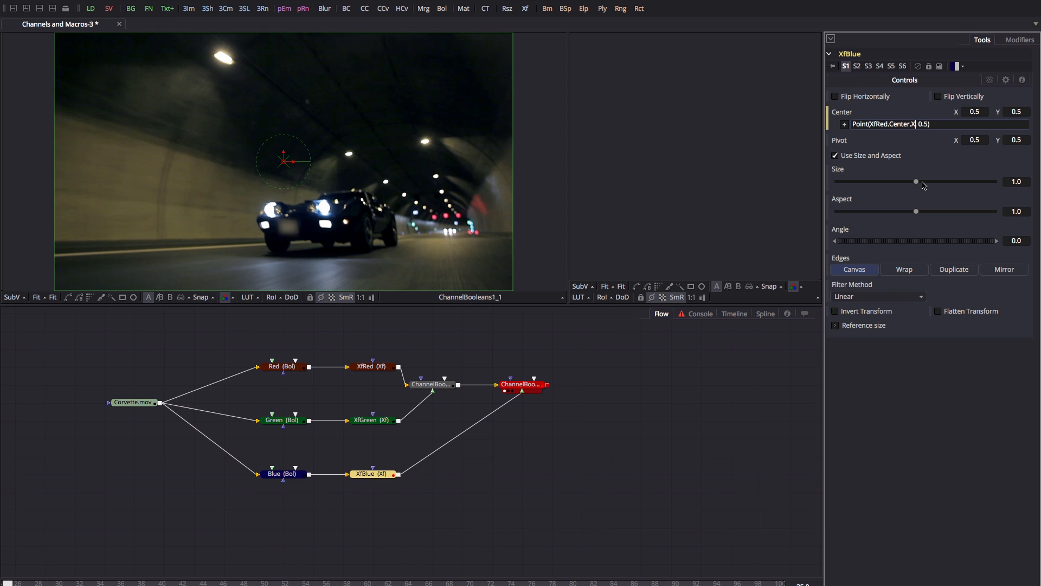
# Set XfBlue's Center to Point(1-XfRed.Center.X, 0.5) and drag XfRed's centre right to about X 0.515.
pyautogui.click(372, 371)
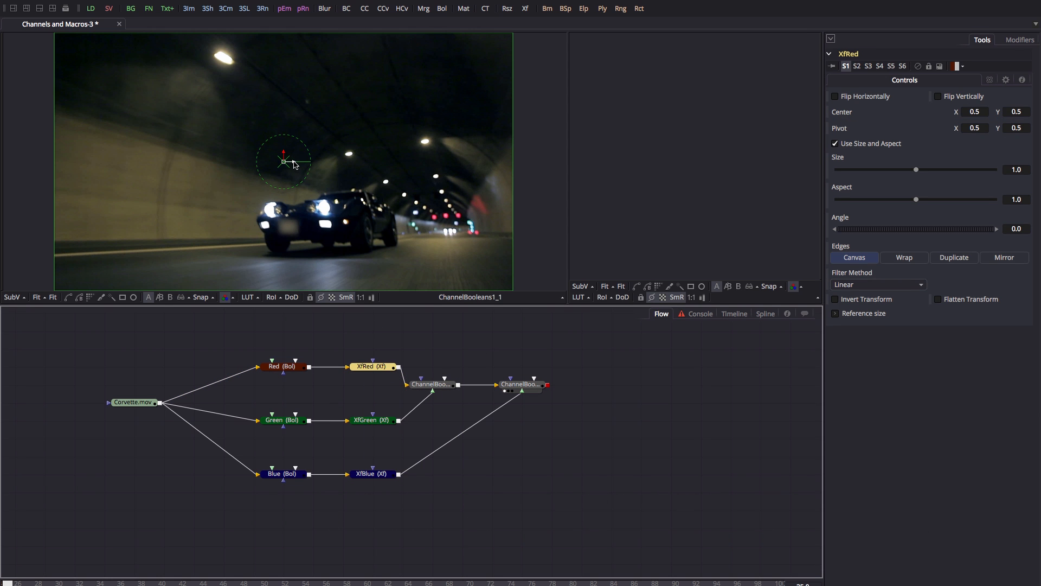
pyautogui.moveTo(295, 165)
pyautogui.mouseDown()
pyautogui.moveTo(281, 165)
pyautogui.moveTo(306, 166)
pyautogui.moveTo(287, 168)
pyautogui.moveTo(296, 168)
pyautogui.mouseUp()
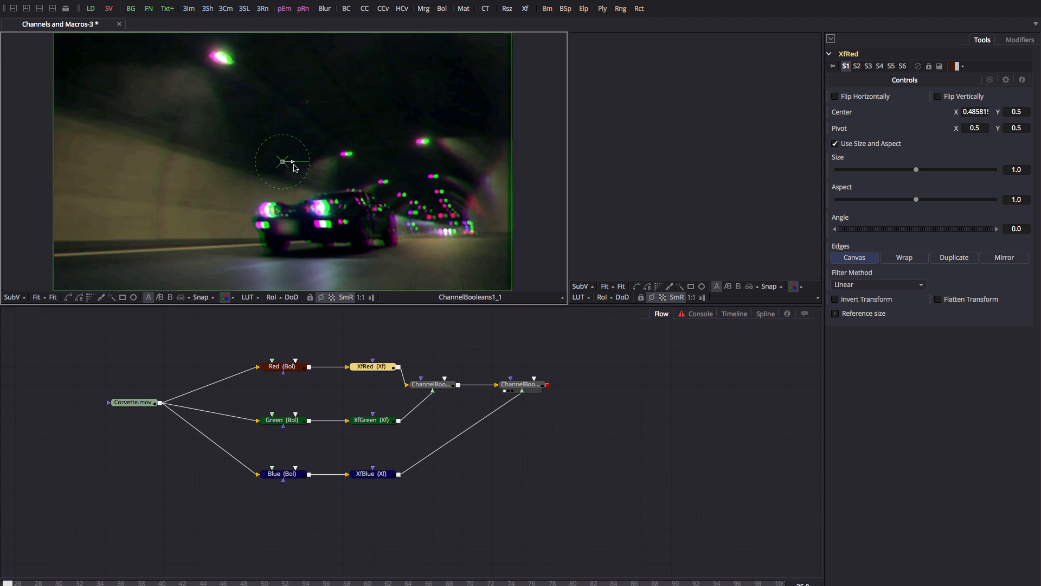
pyautogui.click(369, 475)
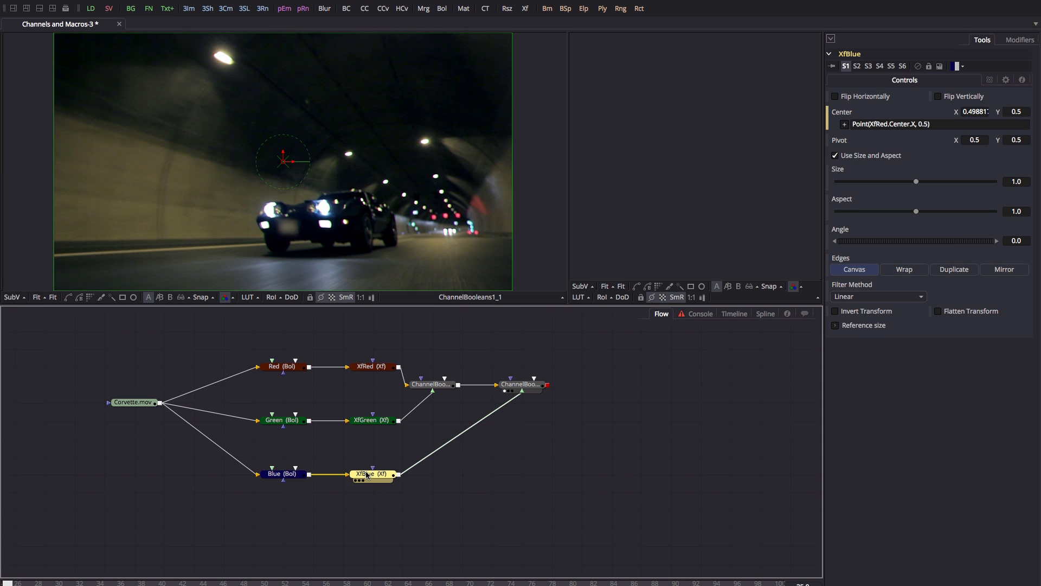
pyautogui.click(872, 124)
pyautogui.write('1')
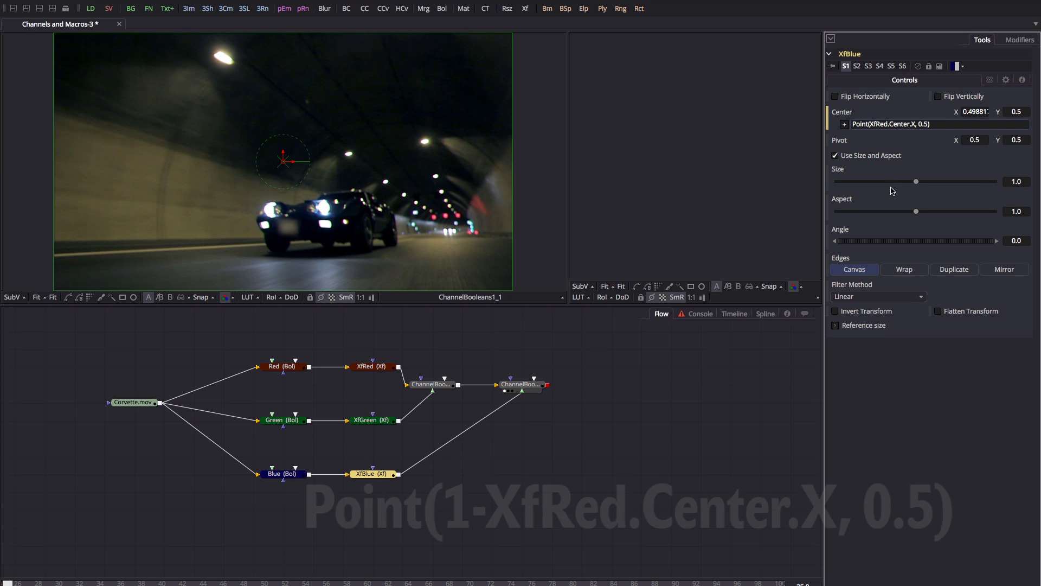
pyautogui.write('-')
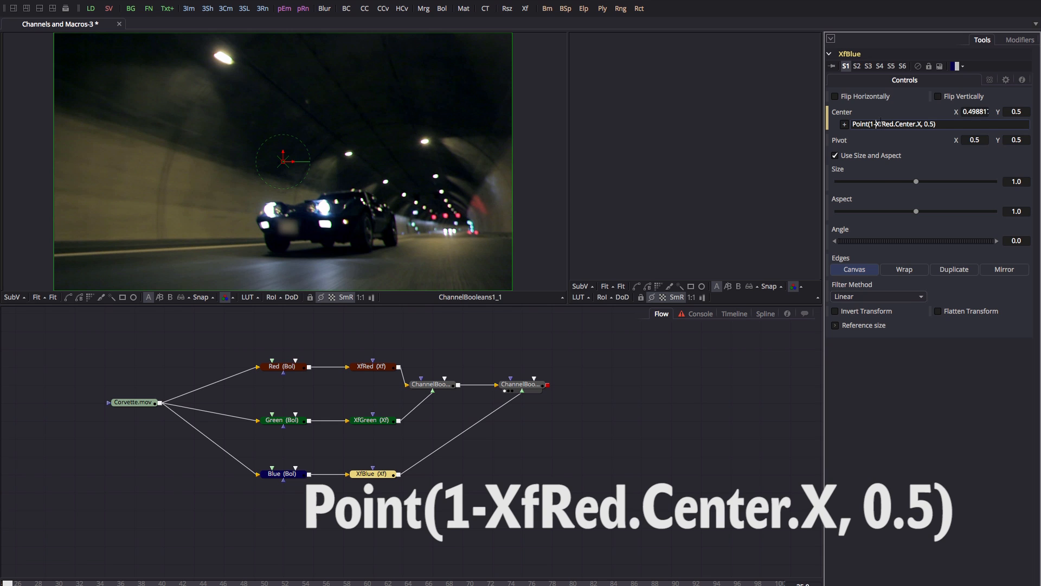
pyautogui.click(962, 142)
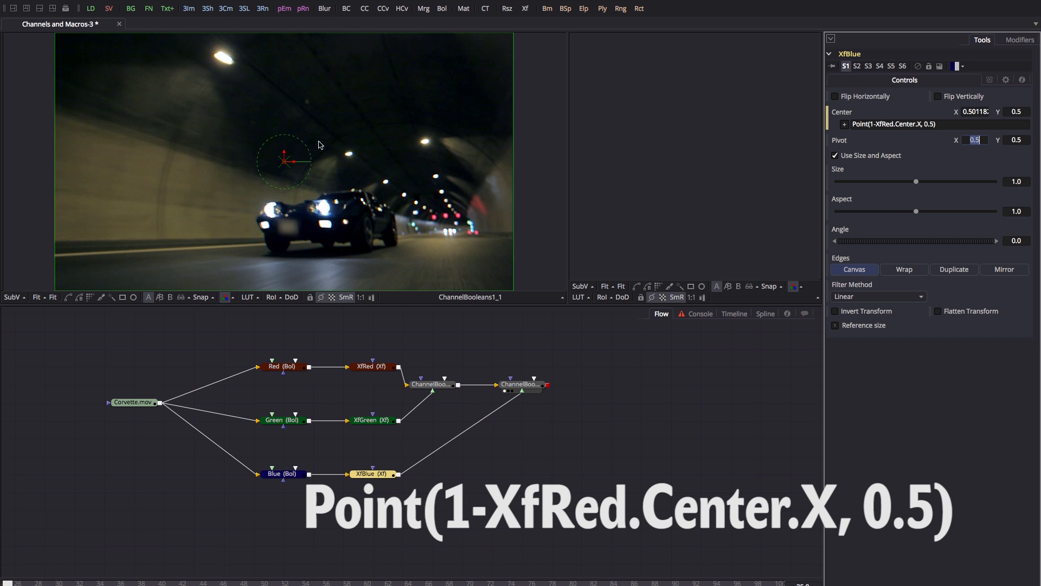
pyautogui.click(372, 367)
pyautogui.moveTo(281, 158); pyautogui.dragTo(300, 170)
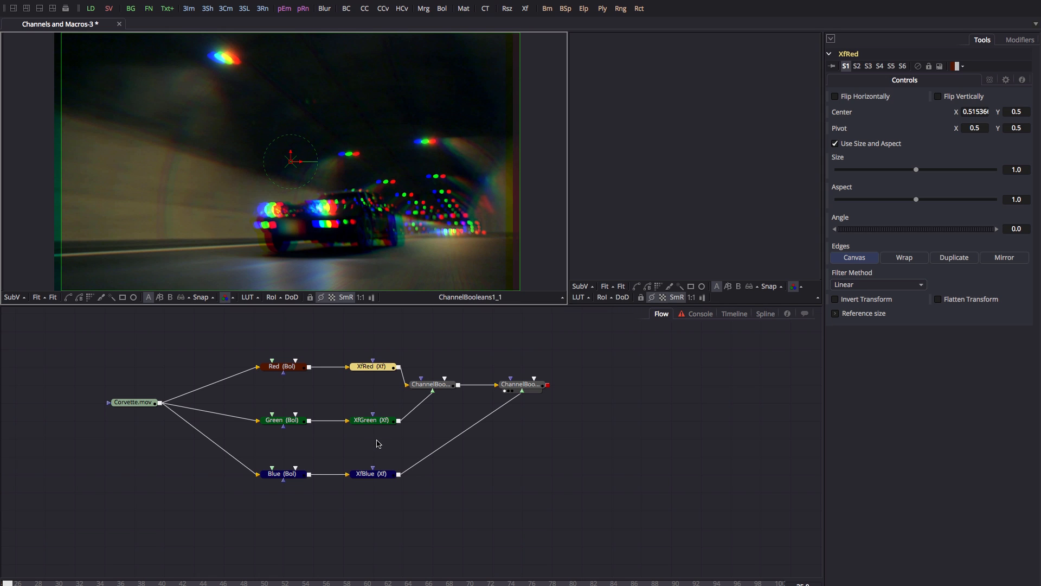
# Add an expression to XfGreen's Center so its Y follows XfRed.Center.X.
pyautogui.moveTo(374, 423)
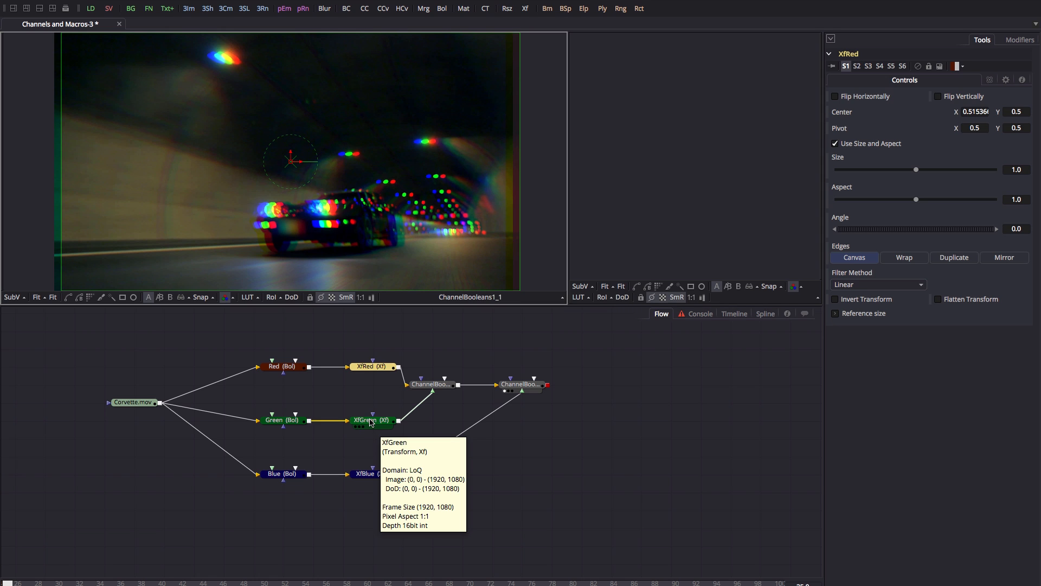
pyautogui.click(372, 422)
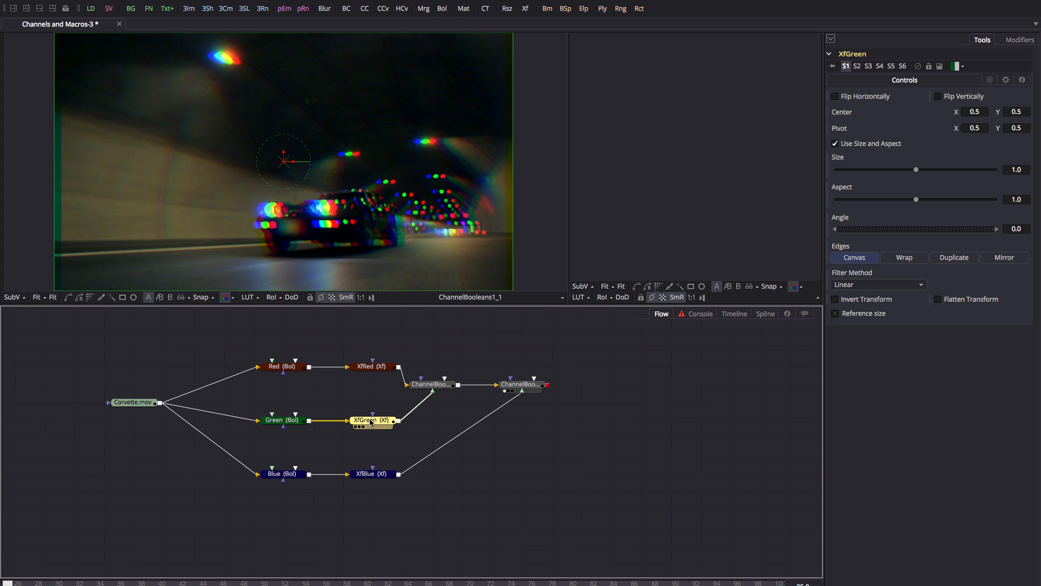
pyautogui.rightClick(848, 114)
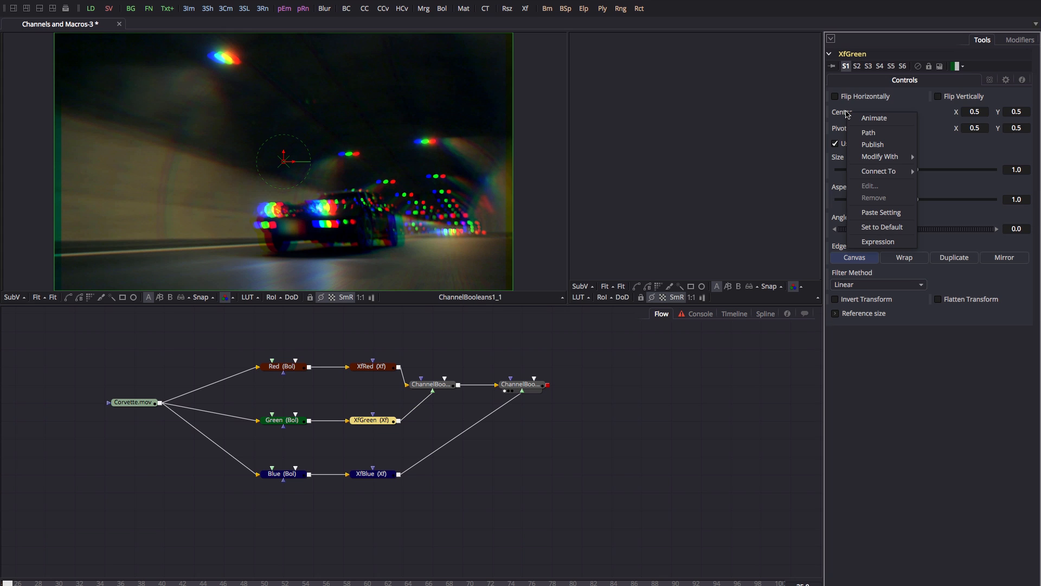
pyautogui.click(874, 242)
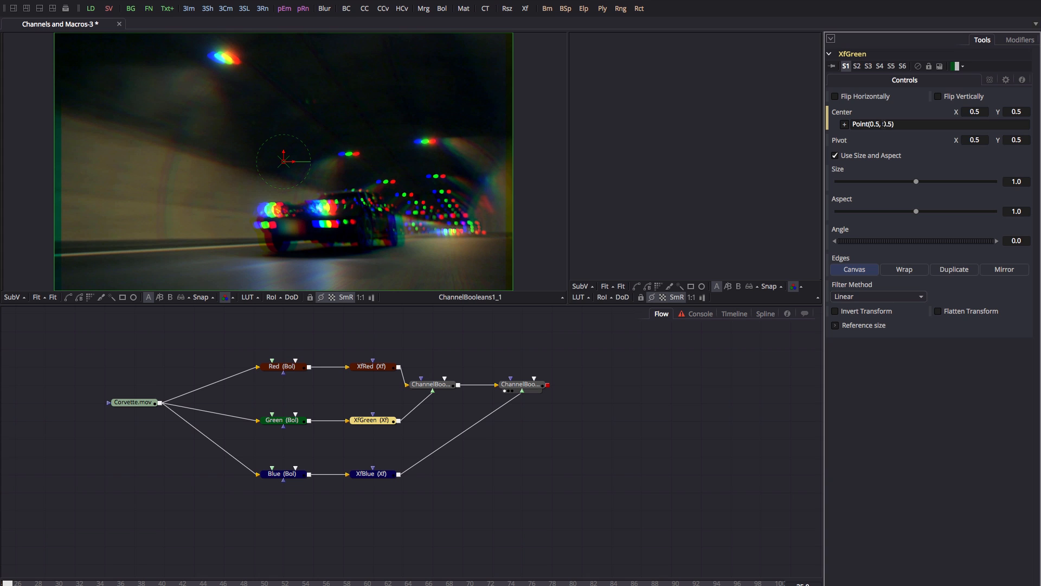
pyautogui.click(883, 124)
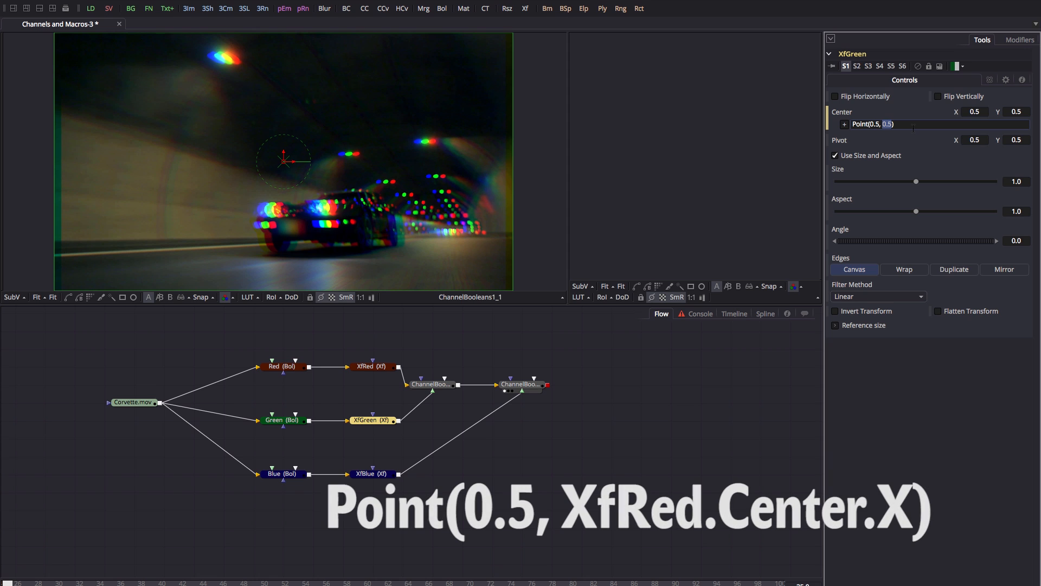
pyautogui.write('XfRed')
pyautogui.click(373, 366)
# Drag XfRed's centre further right for a stronger red/blue split, and enlarge the viewers above the Flow.
pyautogui.moveTo(295, 163); pyautogui.dragTo(317, 165)
pyautogui.moveTo(307, 305); pyautogui.dragTo(315, 372)
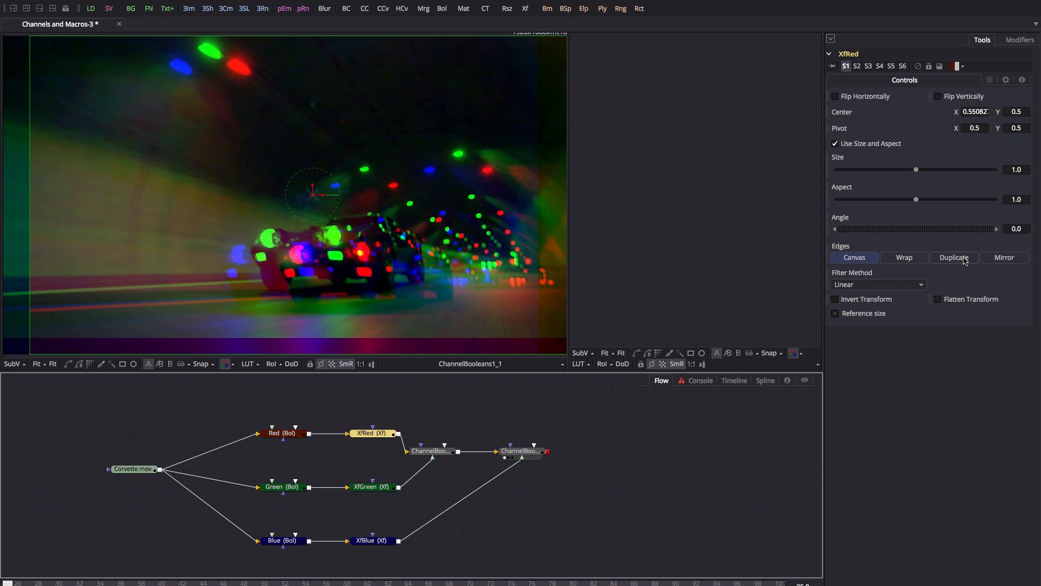
# Set the Edges mode to Duplicate on both XfGreen and XfBlue.
pyautogui.click(372, 487)
pyautogui.click(962, 271)
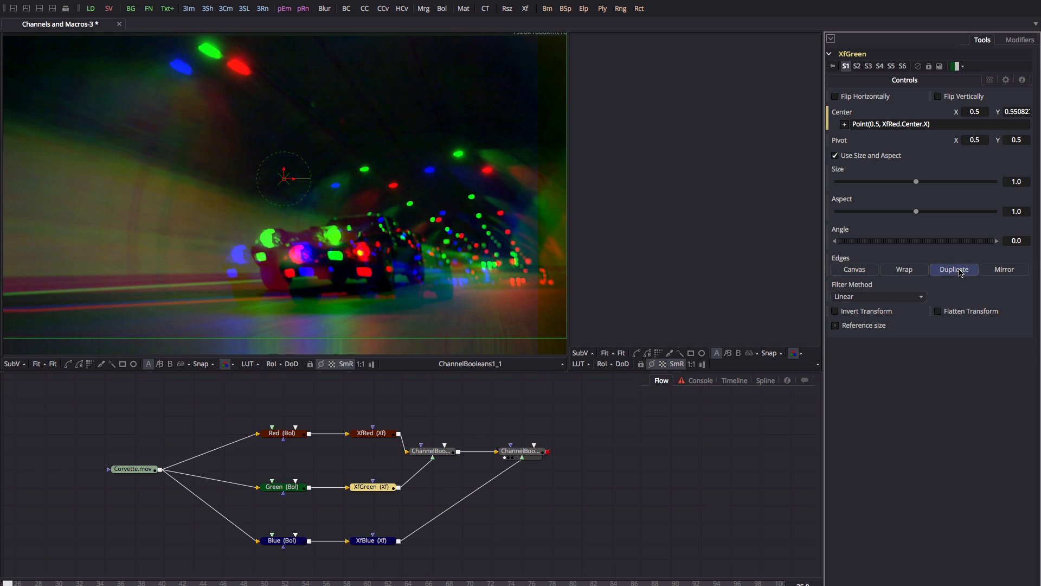
pyautogui.click(371, 541)
pyautogui.click(958, 271)
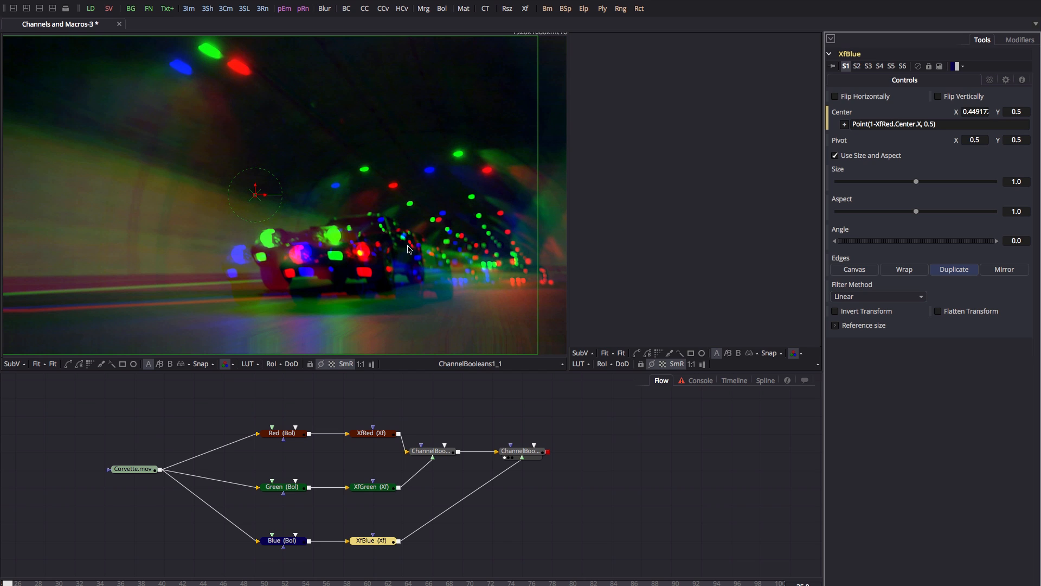
pyautogui.click(114, 474)
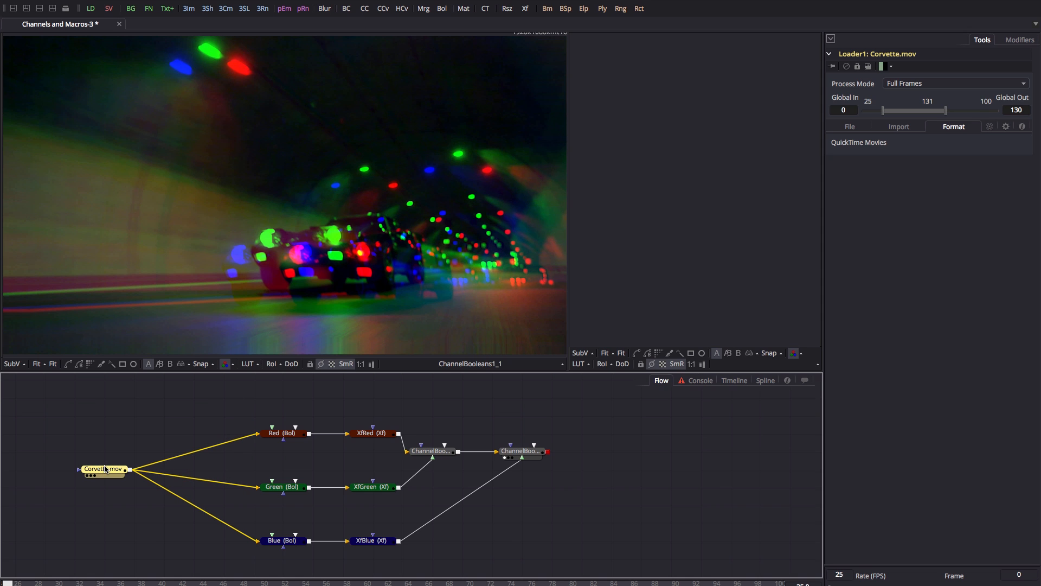
# Insert a Blur tool after Corvette.mov, exclude alpha, and test Blur Size on red and blue.
pyautogui.hotkey('ctrl', 'space')
pyautogui.write('blur')
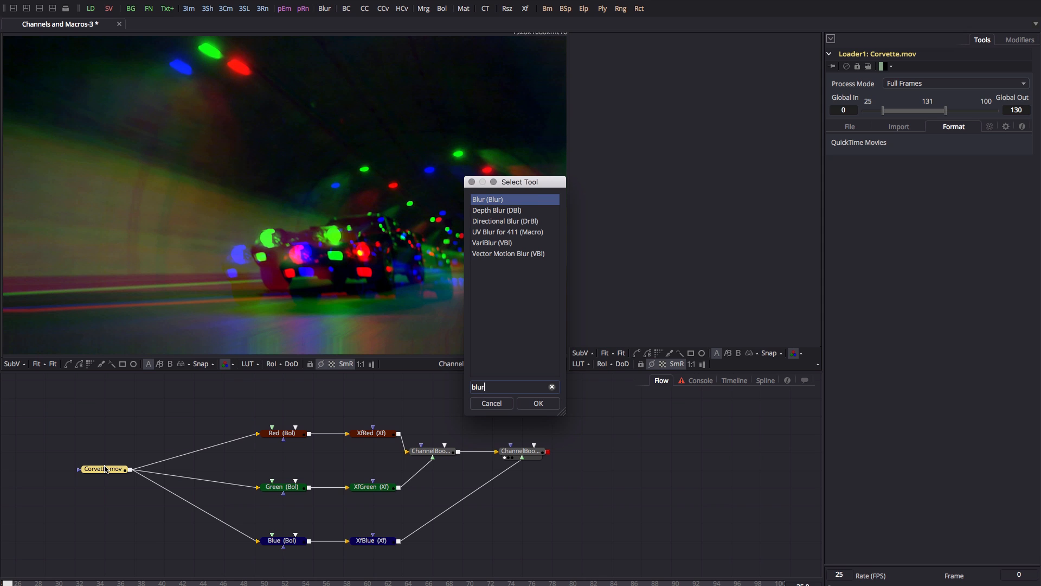
pyautogui.press('Return')
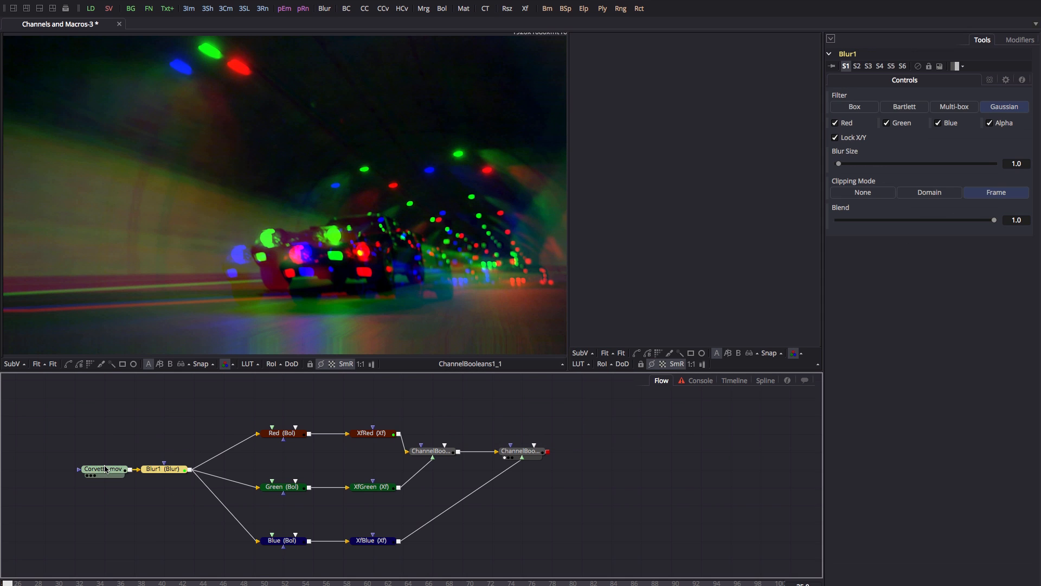
pyautogui.click(988, 124)
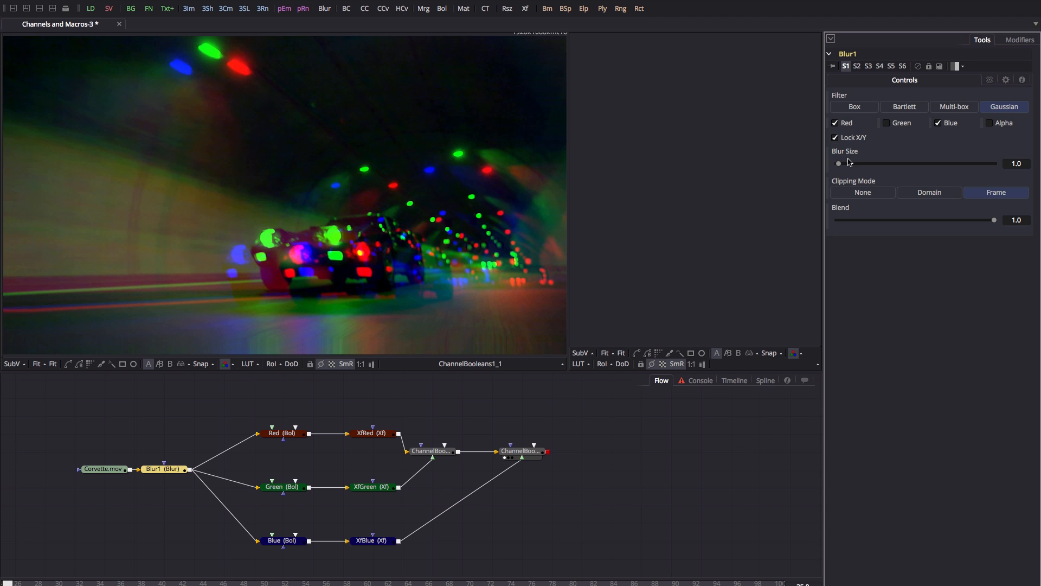
pyautogui.moveTo(850, 162)
pyautogui.mouseDown()
pyautogui.moveTo(887, 162)
pyautogui.moveTo(836, 164)
pyautogui.mouseUp()
# Attach an Expression modifier to Blur1's Blur Size and expand Expression1 in a wider Modifiers panel.
pyautogui.rightClick(854, 152)
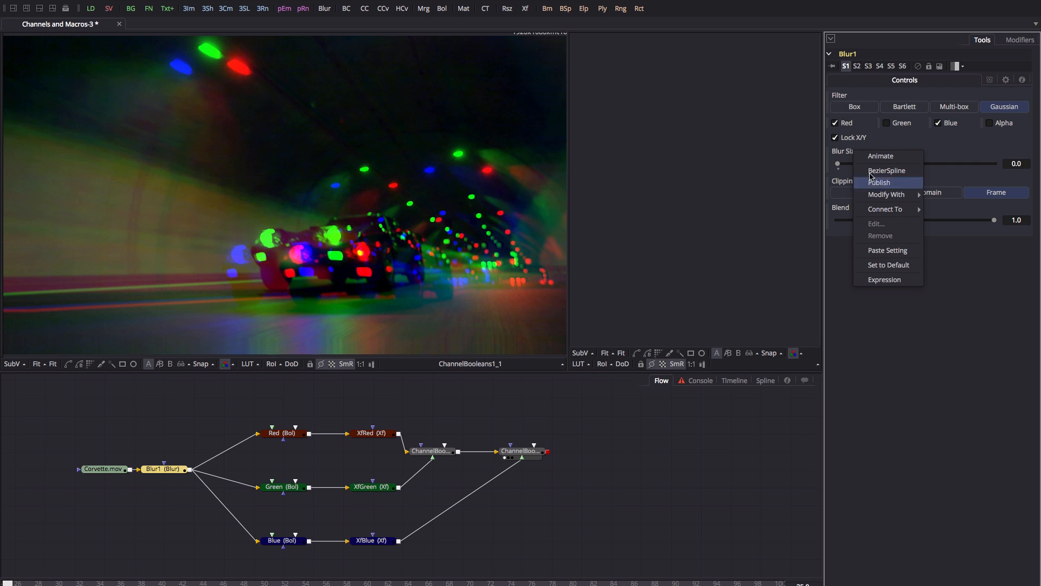
pyautogui.moveTo(893, 201)
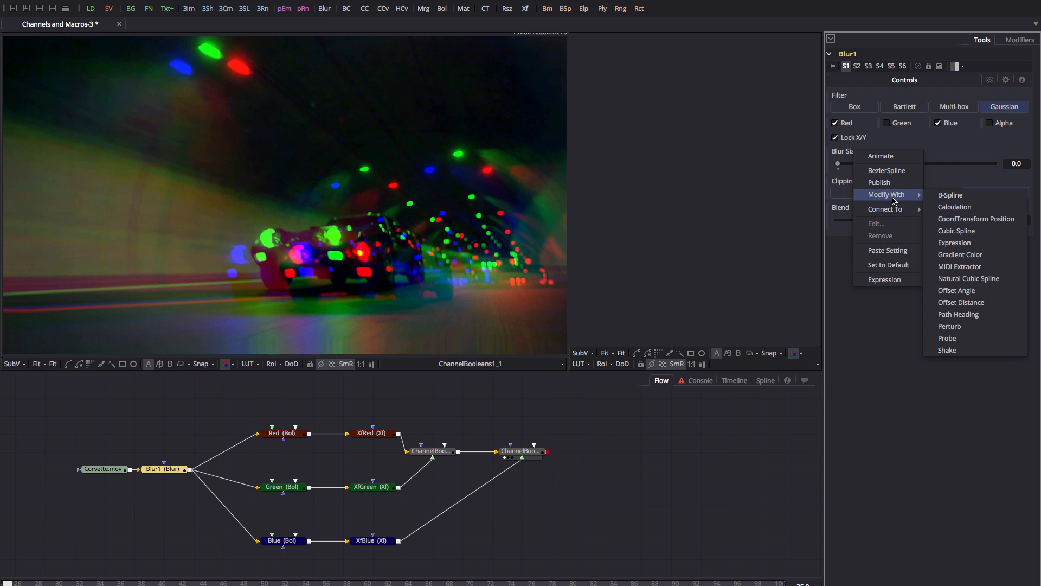
pyautogui.click(958, 245)
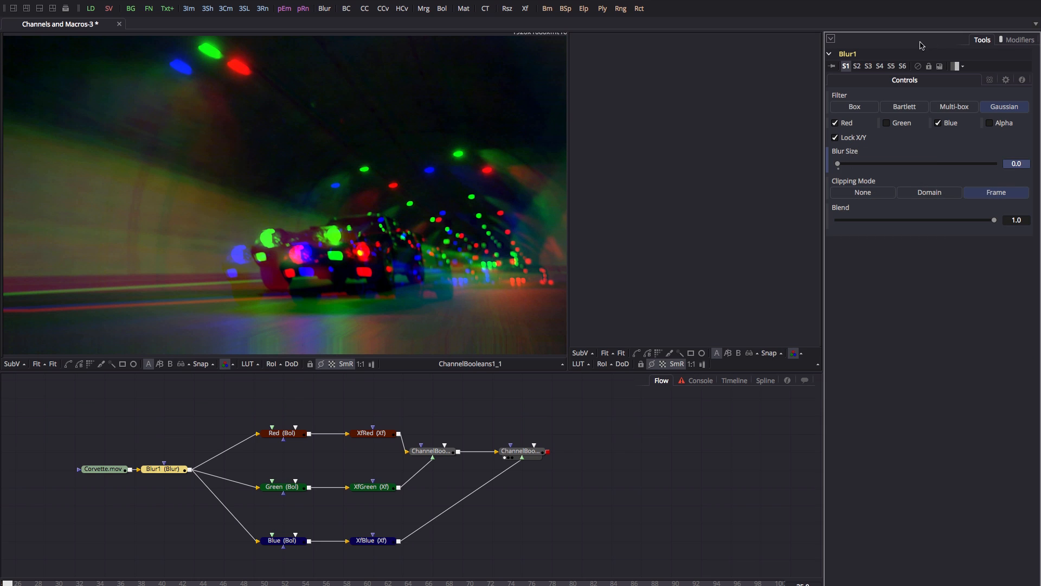
pyautogui.click(1019, 40)
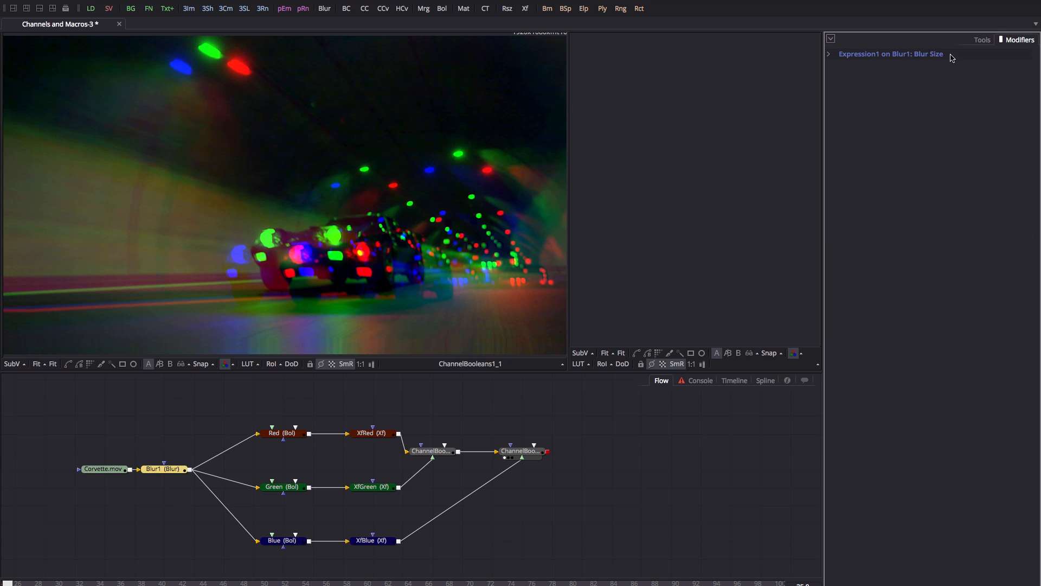
pyautogui.click(829, 54)
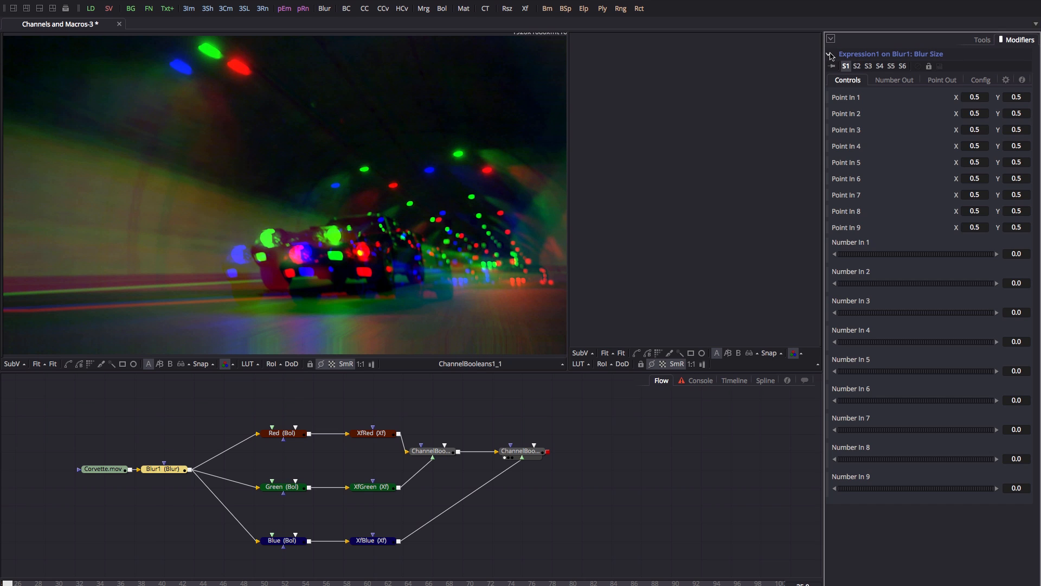
pyautogui.moveTo(823, 164); pyautogui.dragTo(765, 164)
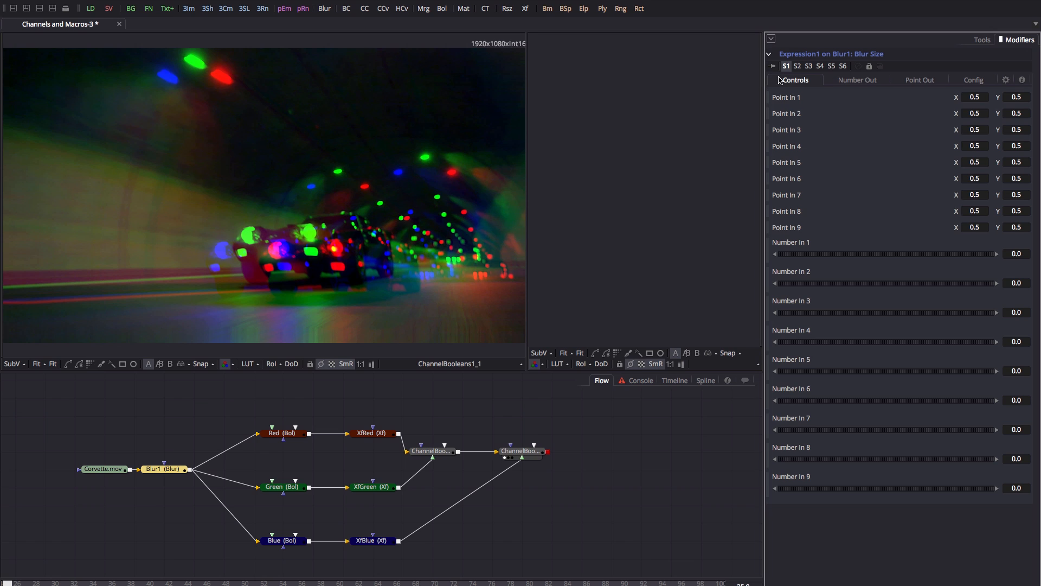
# In Expression1's Config, rename Number In 1 to 'Blur Amount' and Number In 2 to 'Red Shift'.
pyautogui.click(974, 80)
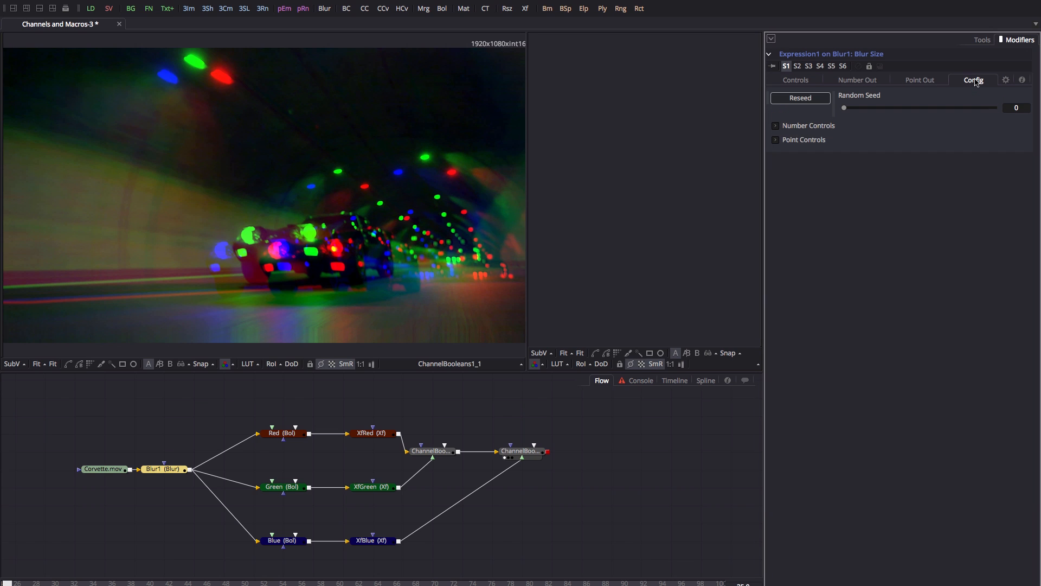
pyautogui.click(776, 125)
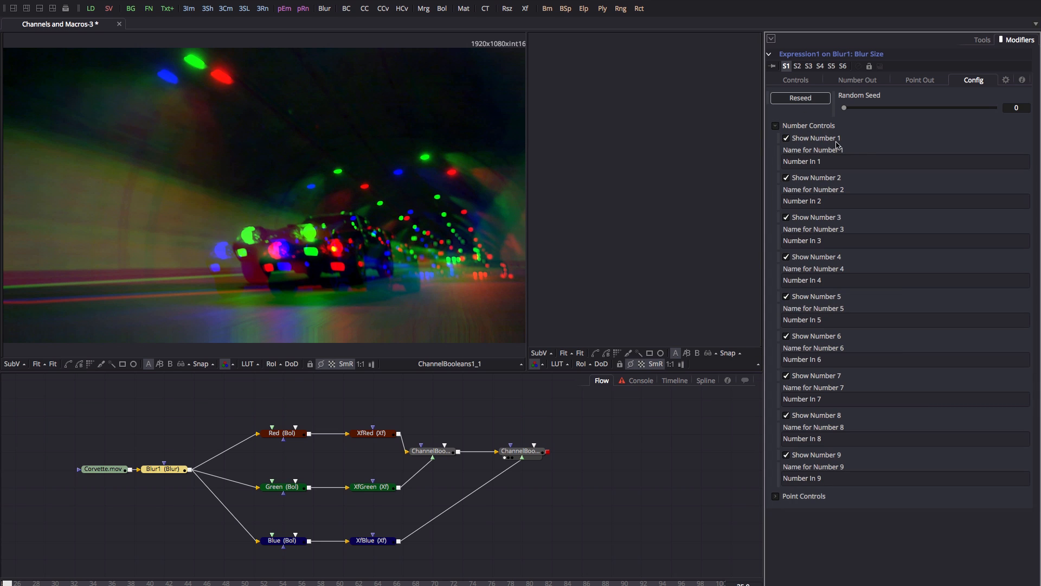
pyautogui.click(852, 162)
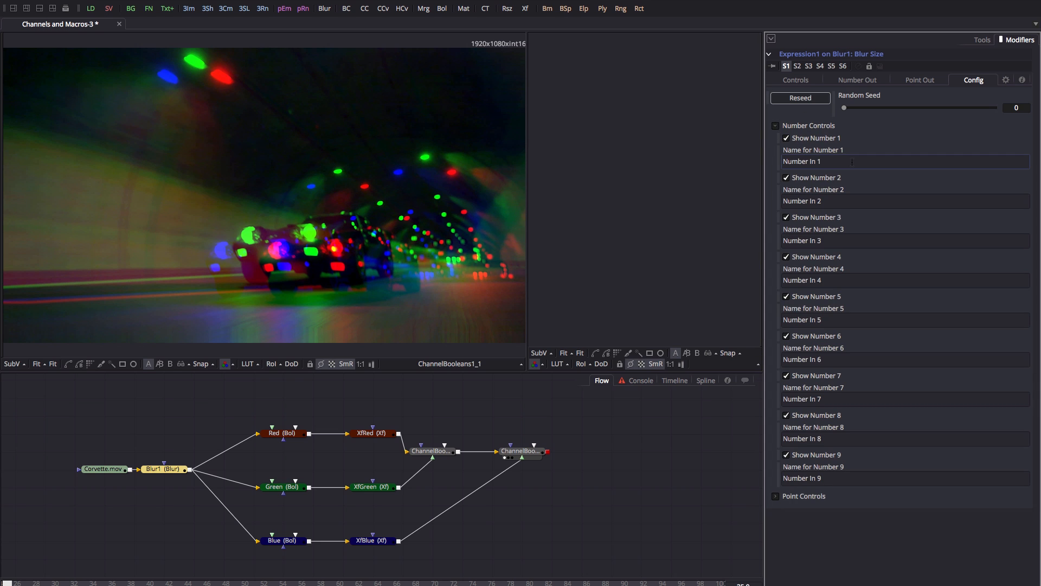
pyautogui.moveTo(852, 162); pyautogui.dragTo(746, 156)
pyautogui.write('Blur Amount')
pyautogui.moveTo(838, 201); pyautogui.dragTo(770, 197)
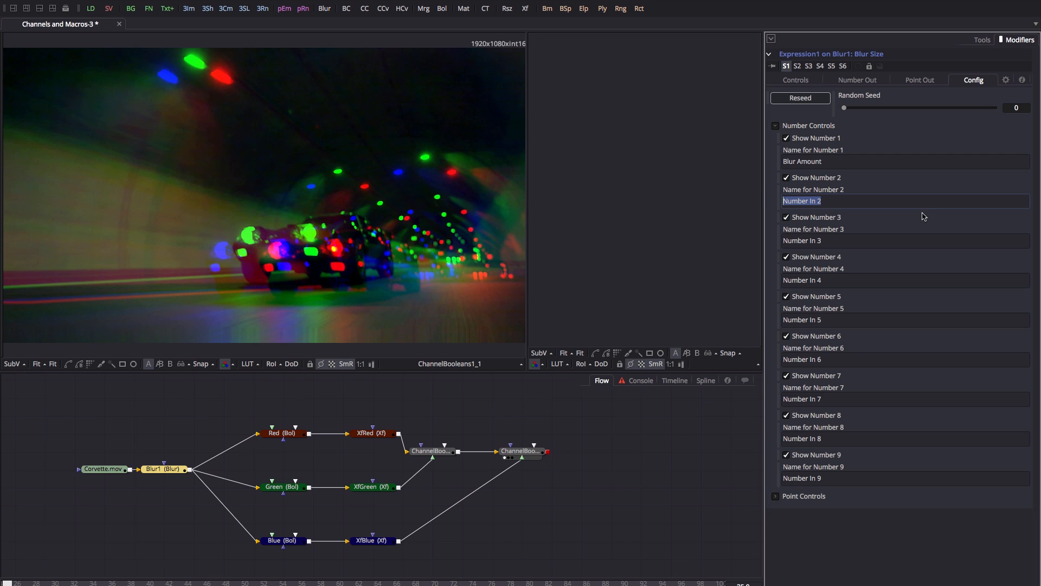
pyautogui.write('Red Shift')
pyautogui.press('Tab')
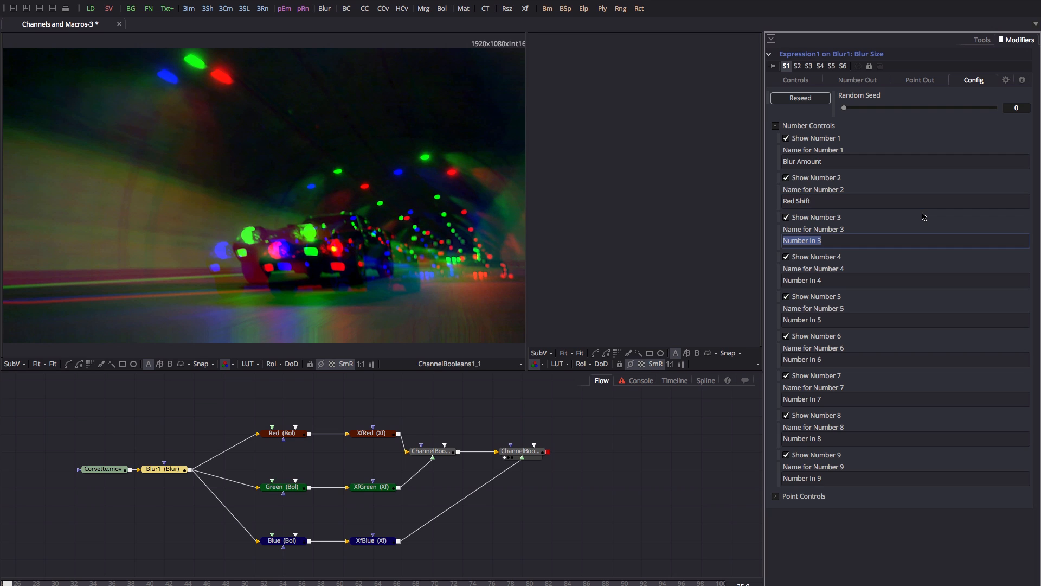
# Give the Red Shift input the expression XfRed.Center.X, so it reads about 0.5508.
pyautogui.click(806, 79)
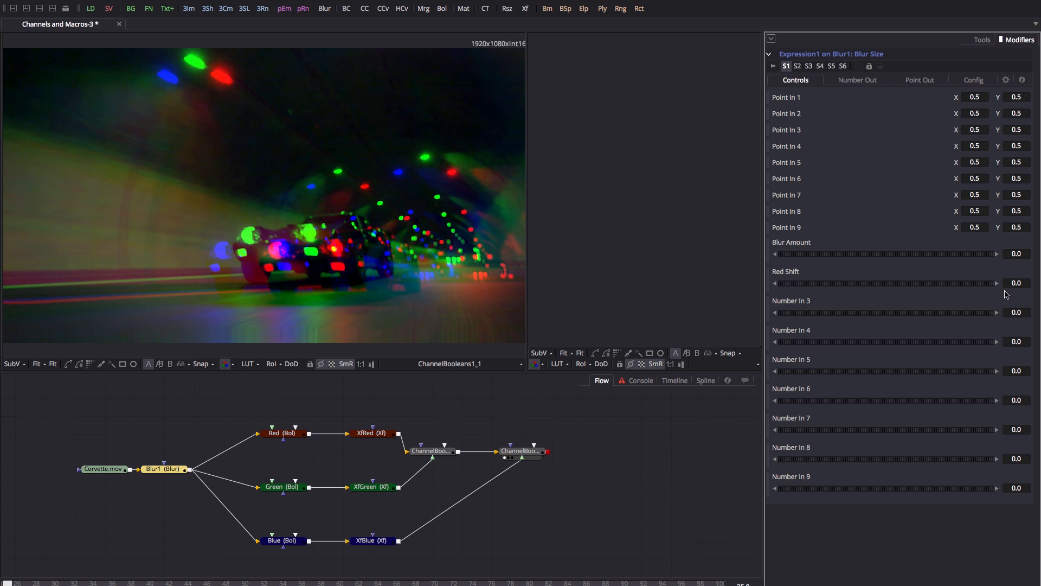
pyautogui.moveTo(1027, 281); pyautogui.dragTo(1007, 280)
pyautogui.write('=')
pyautogui.press('Return')
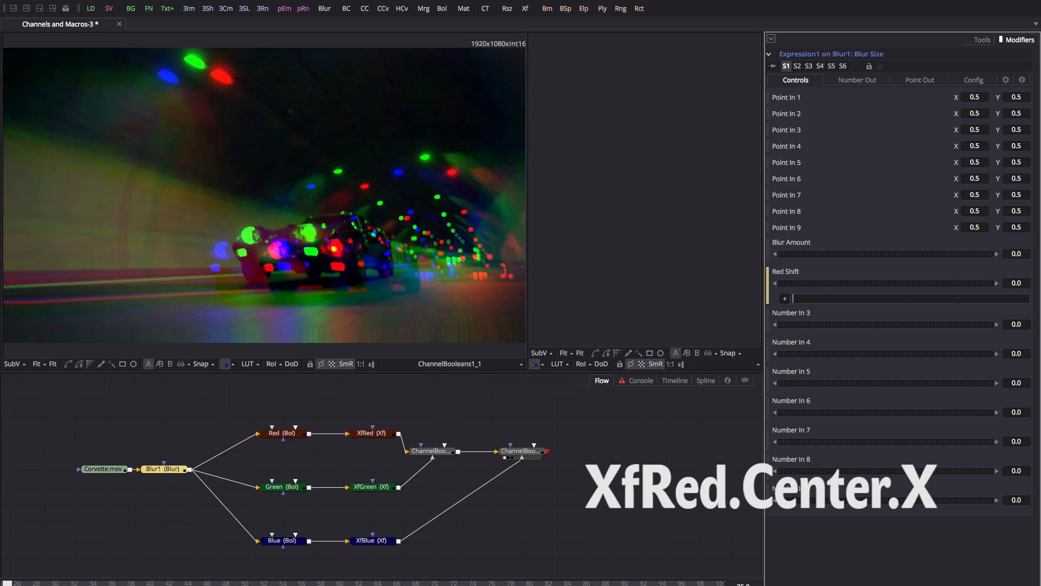
pyautogui.write('XfRed.Center.X')
pyautogui.press('Tab')
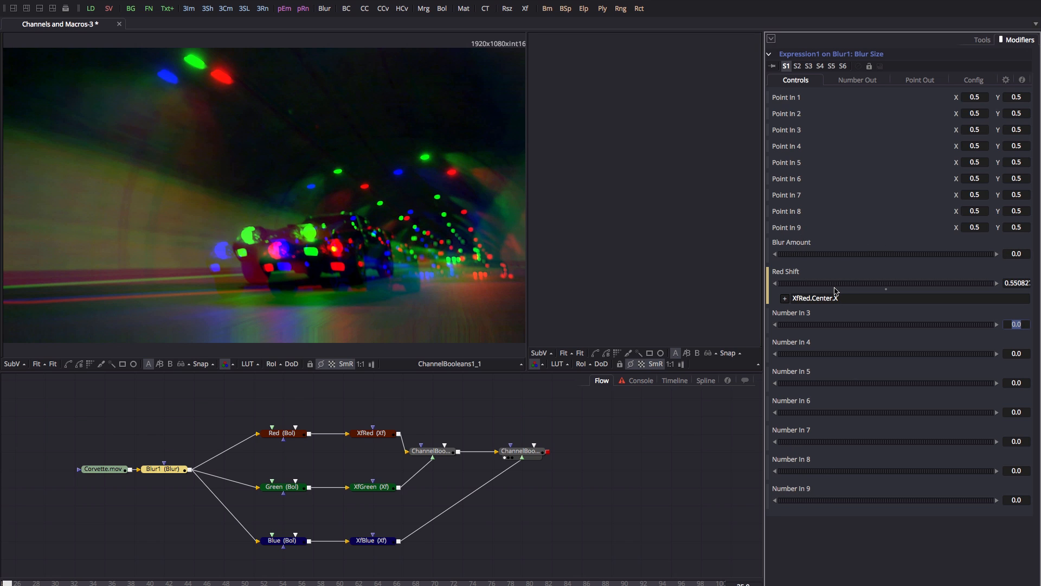
# Try Number Out values 100 and 10, then set the Number Expression to abs(n2-.5) * n1.
pyautogui.click(857, 81)
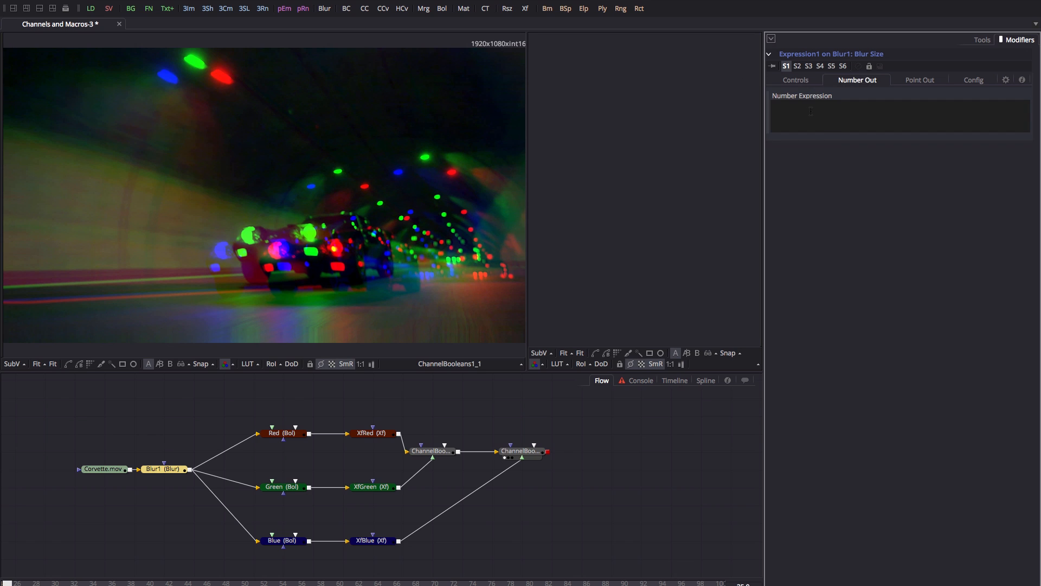
pyautogui.click(827, 125)
pyautogui.write('100')
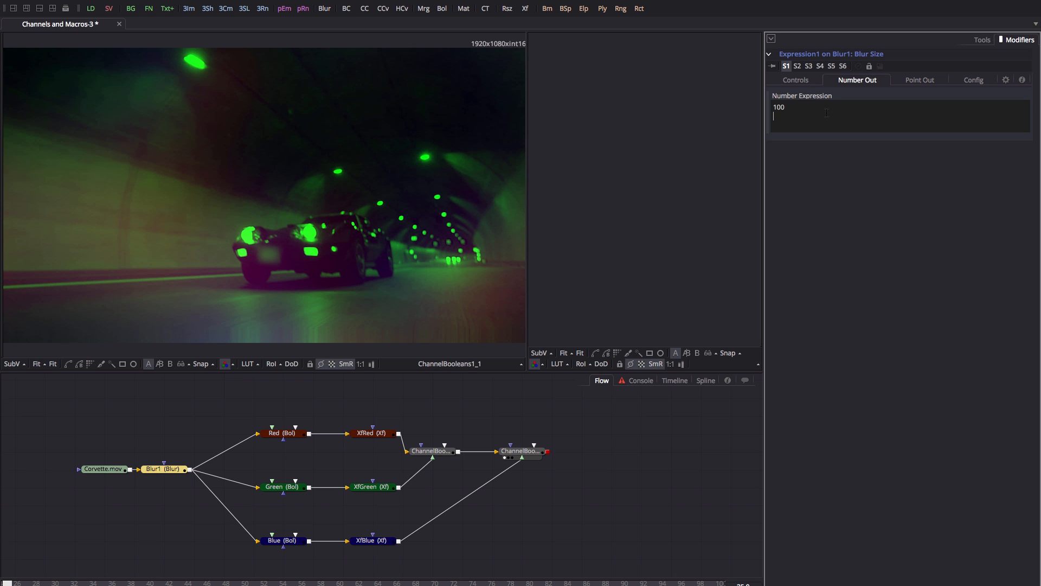
pyautogui.hotkey('ctrl', 'a')
pyautogui.write('10')
pyautogui.press('Return')
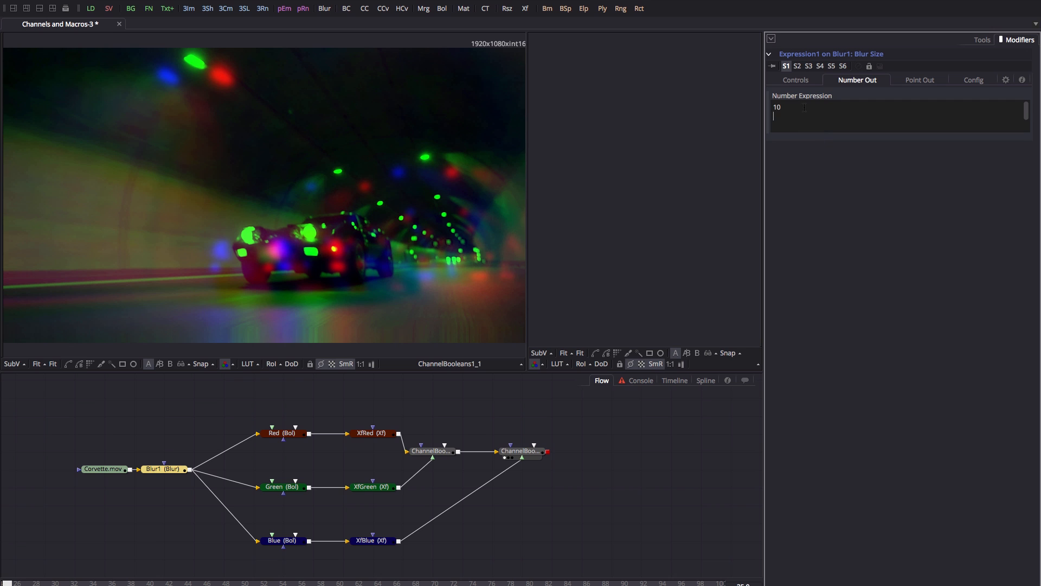
pyautogui.hotkey('ctrl', 'a')
pyautogui.press('BackSpace')
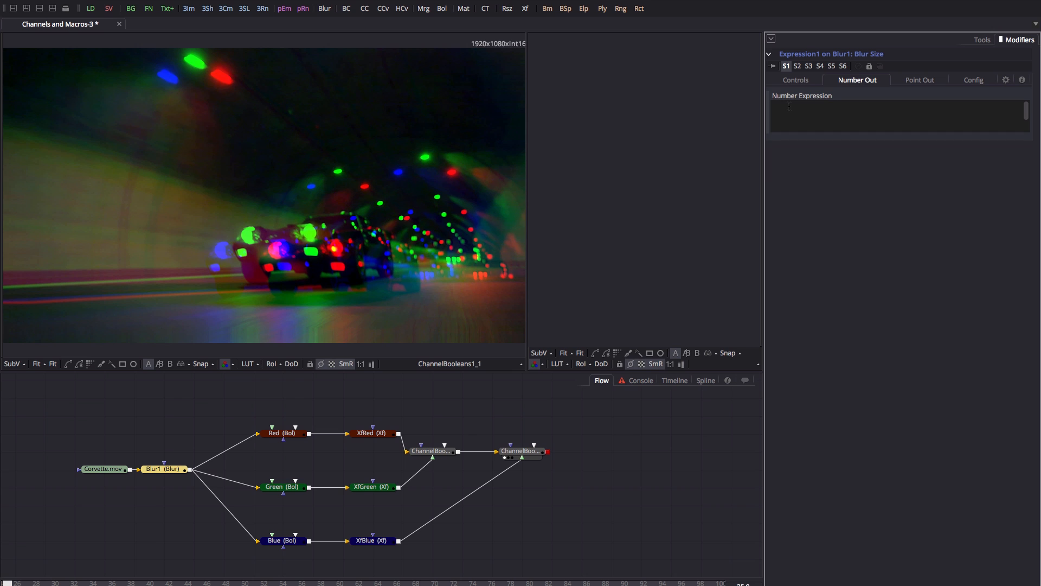
pyautogui.write('abs(')
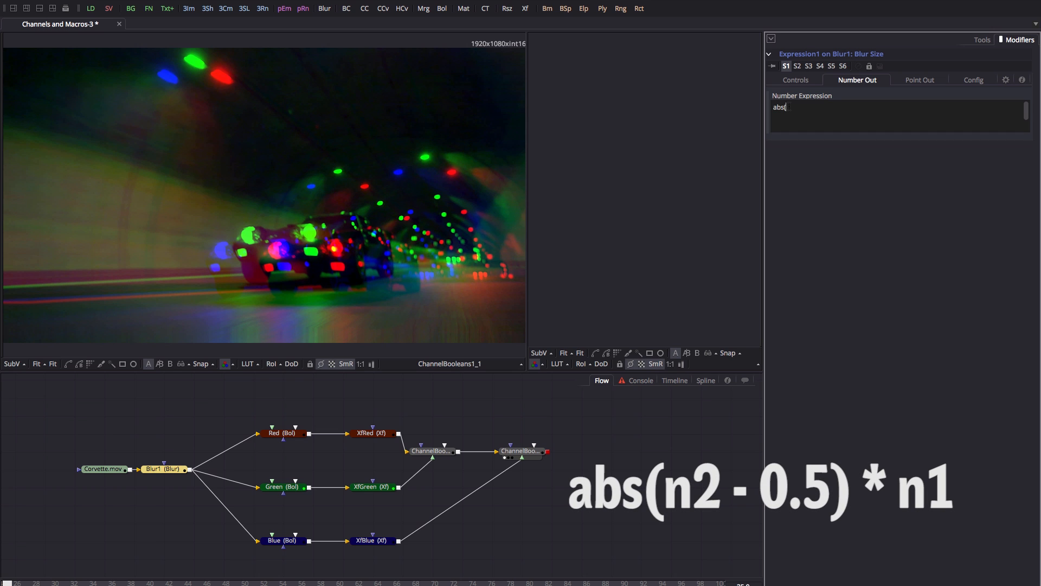
pyautogui.write('2-.5) * n1')
# Set Expression1's Blur Amount to 500.
pyautogui.click(796, 80)
pyautogui.doubleClick(1016, 254)
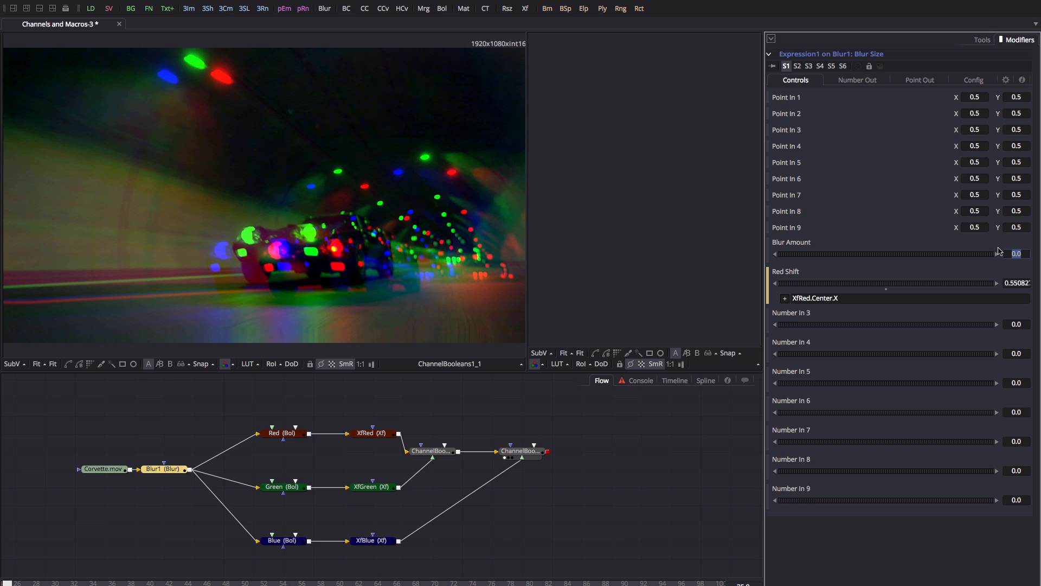
pyautogui.write('500')
pyautogui.press('Tab')
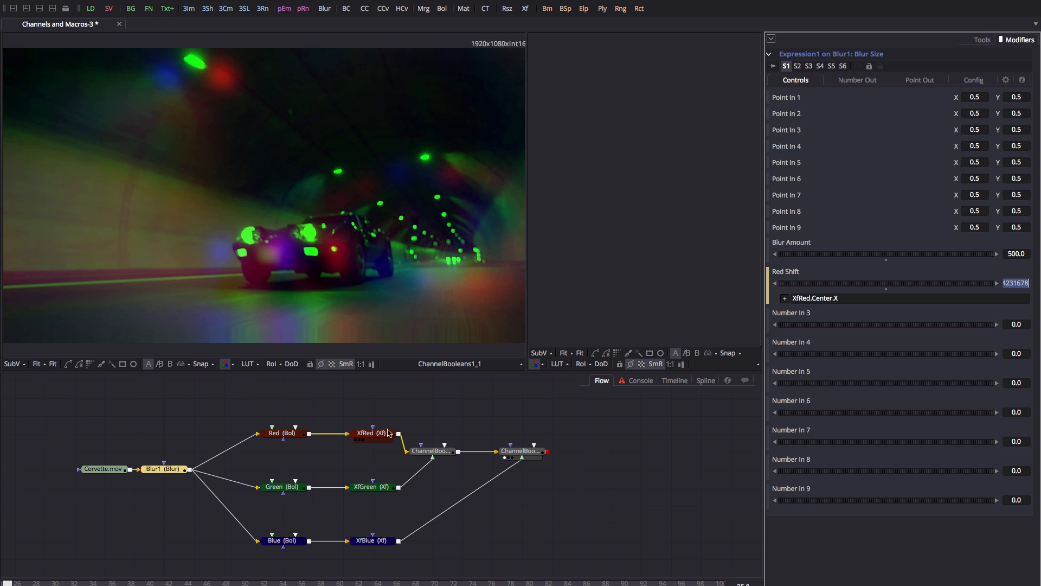
# Reset XfRed's Center X to 0.5, then drag its centre sideways to about 0.473.
pyautogui.click(365, 440)
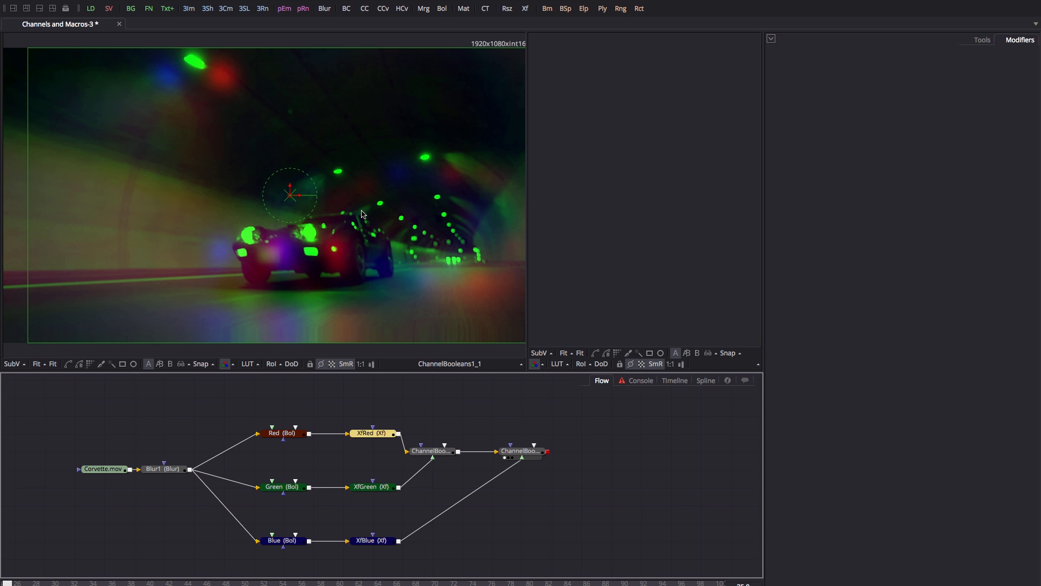
pyautogui.click(991, 40)
pyautogui.doubleClick(980, 111)
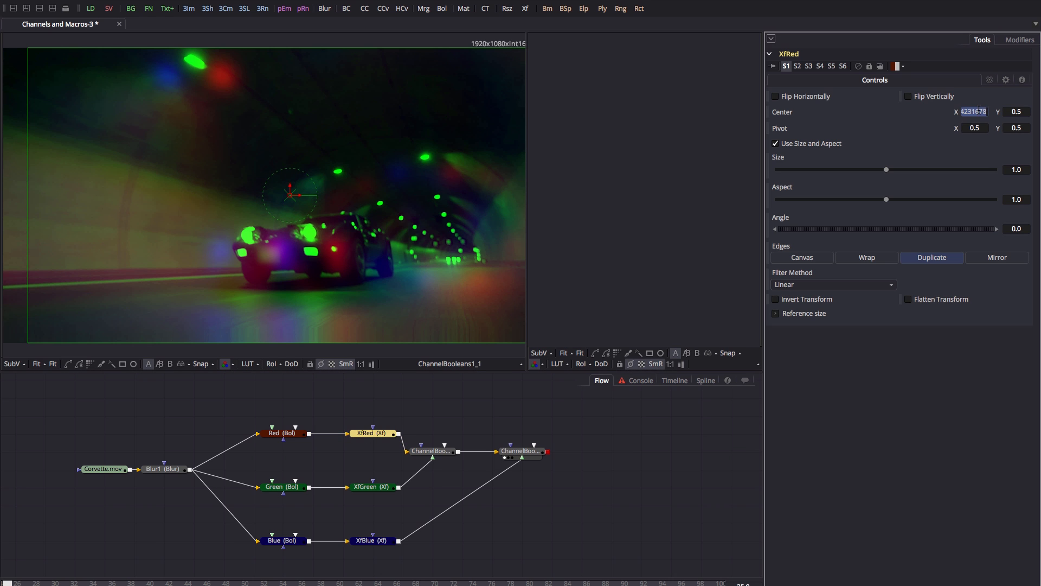
pyautogui.write('0.5')
pyautogui.press('Tab')
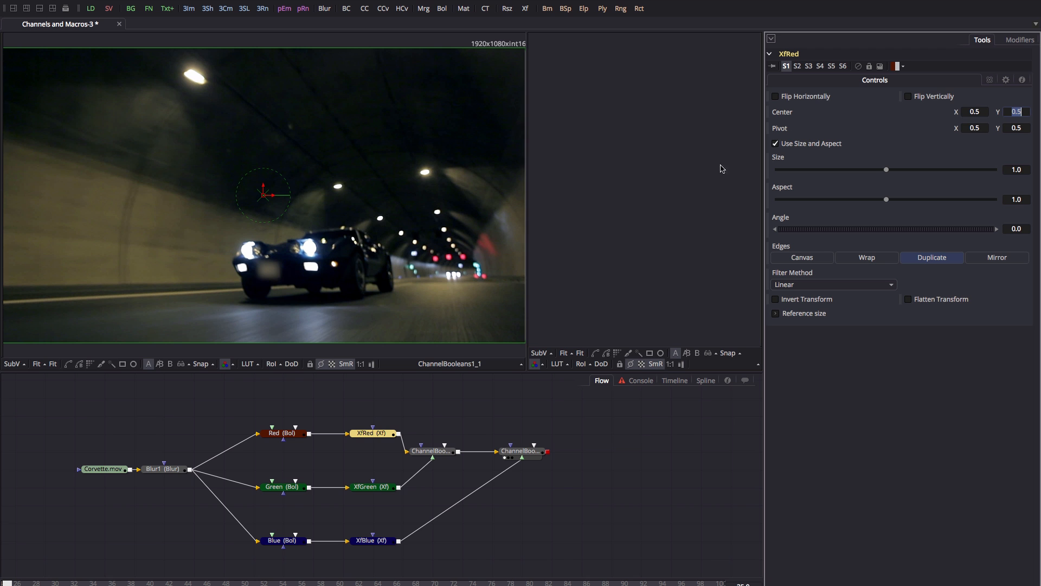
pyautogui.click(273, 197)
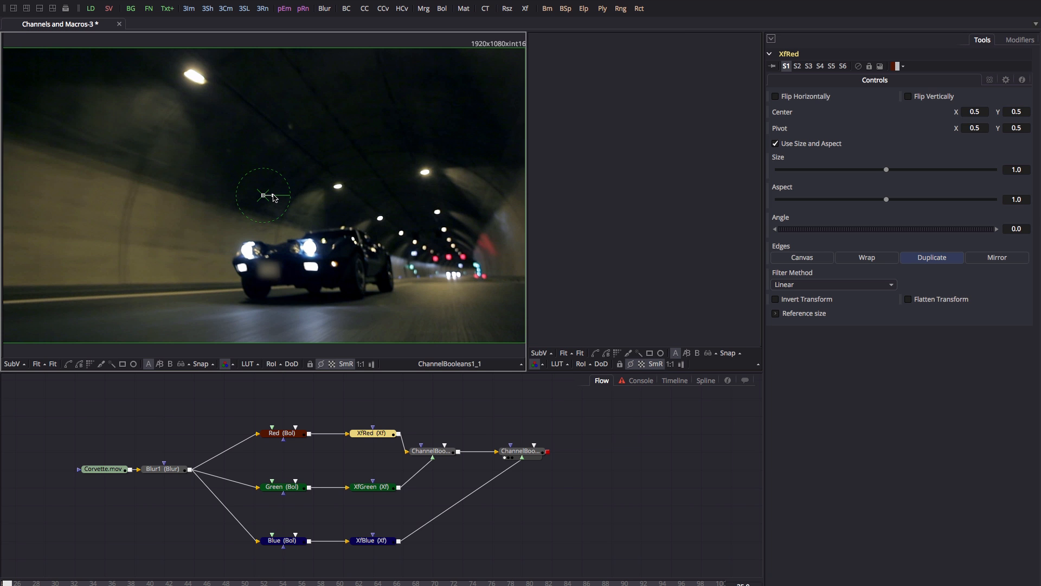
pyautogui.moveTo(274, 197)
pyautogui.mouseDown()
pyautogui.moveTo(290, 198)
pyautogui.moveTo(249, 197)
pyautogui.moveTo(260, 199)
pyautogui.mouseUp()
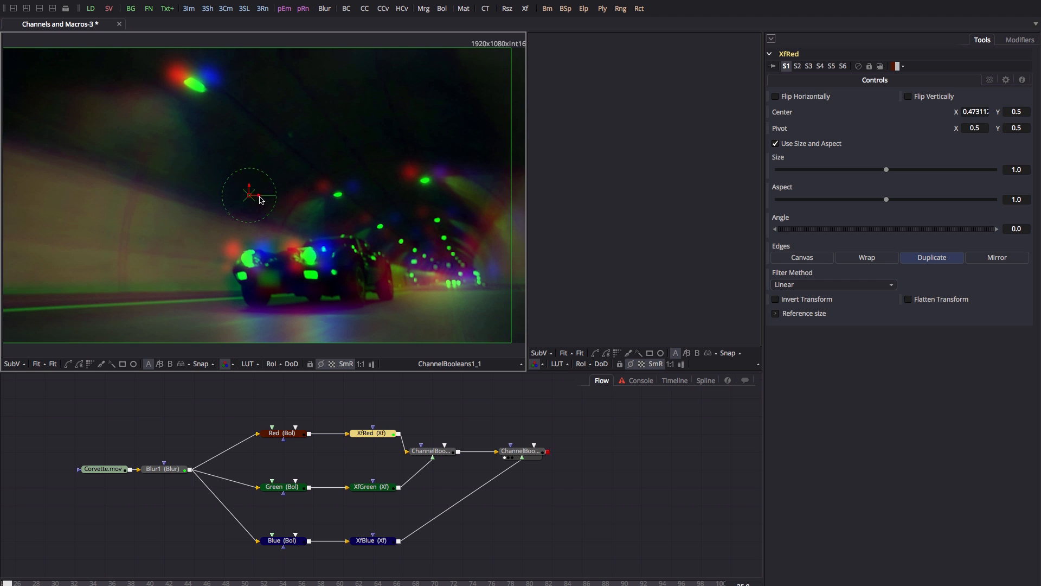
# Recheck Blur1's Expression1 output formula (Blur Size about 13.44) and bring up the calculator notepad.
pyautogui.click(162, 469)
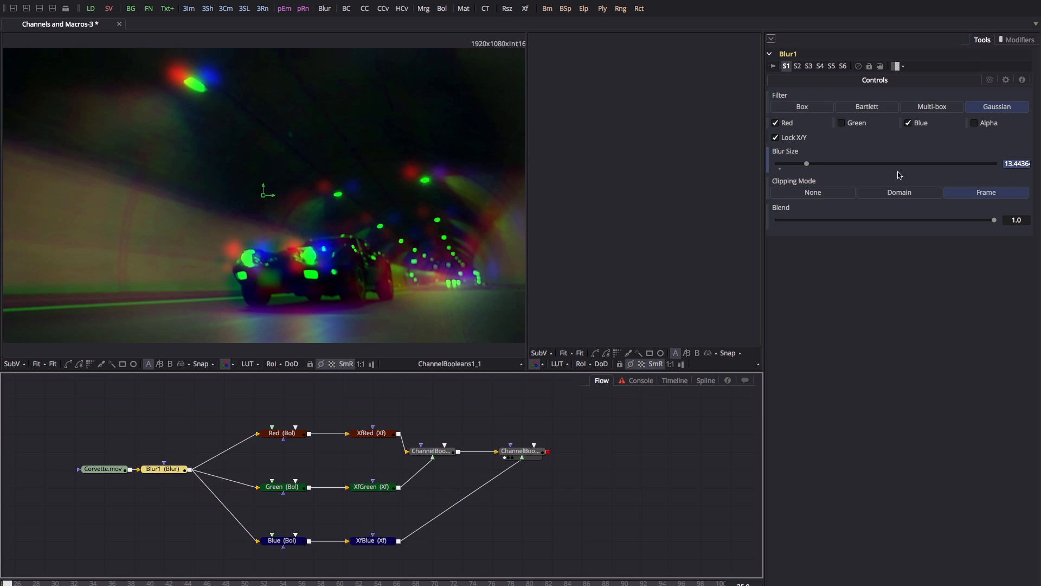
pyautogui.click(1018, 42)
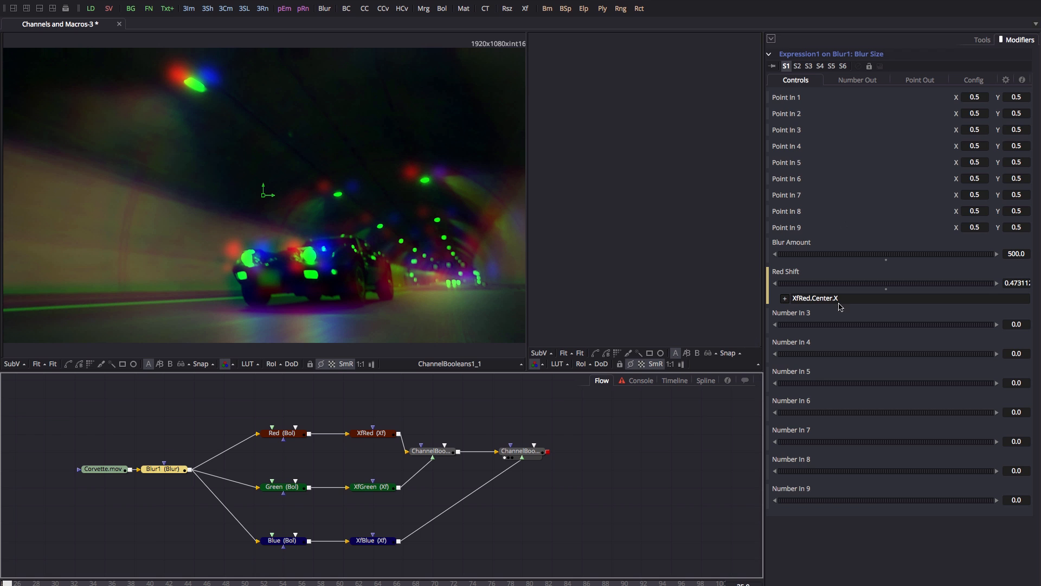
pyautogui.click(858, 80)
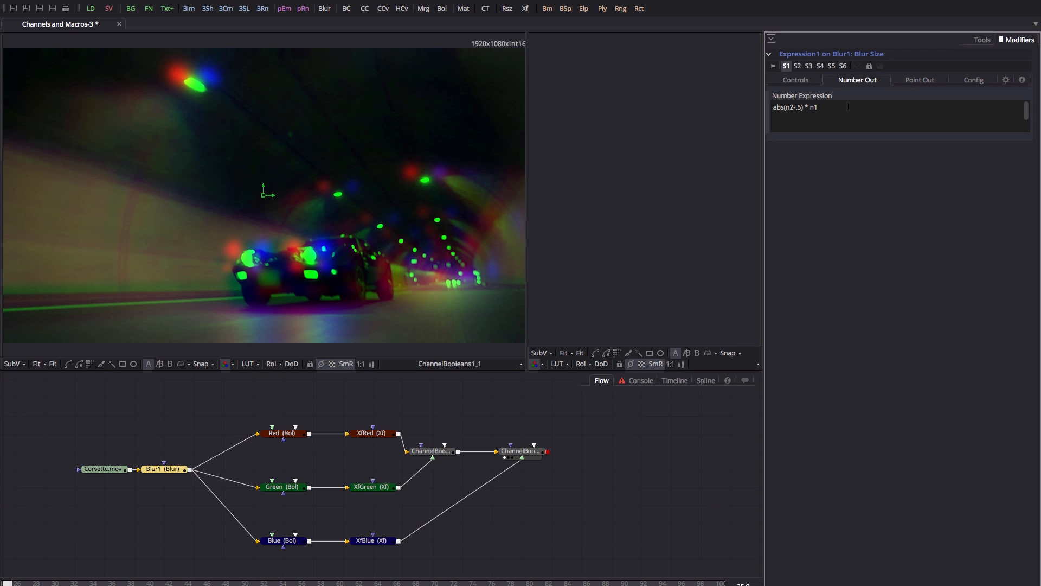
pyautogui.press('super+Tab')
# Evaluate abs(.4 - .5) and abs(.6 - .5) in Soulver, both 0.1, then switch back to Fusion.
pyautogui.moveTo(891, 141); pyautogui.dragTo(589, 156)
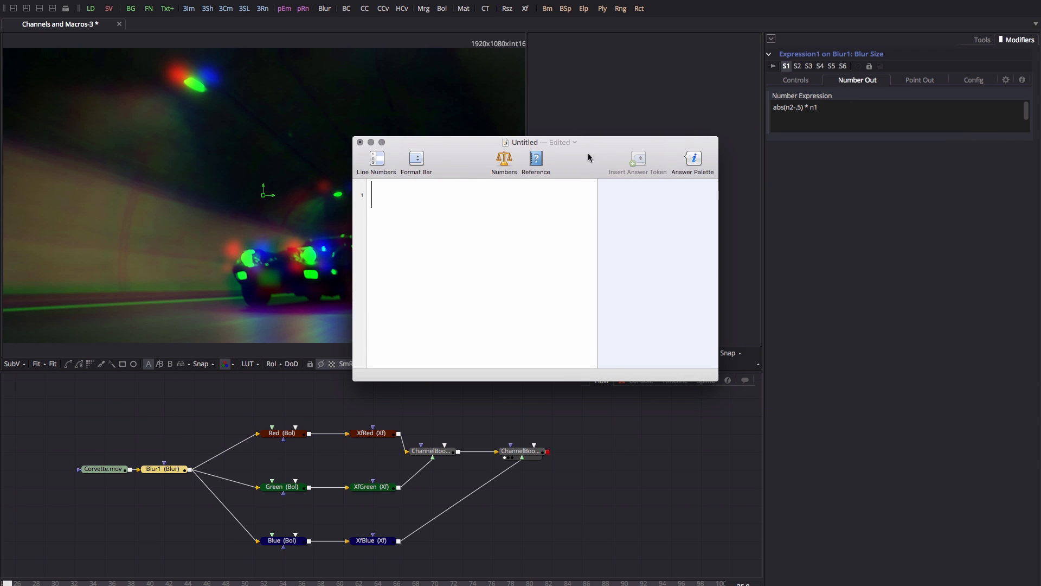
pyautogui.write('abs(')
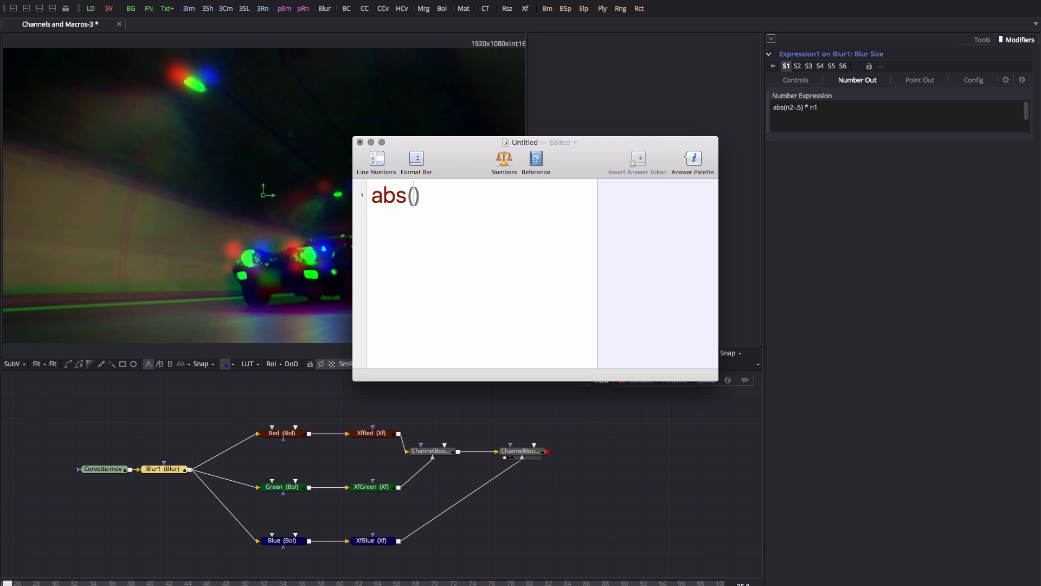
pyautogui.write('-10')
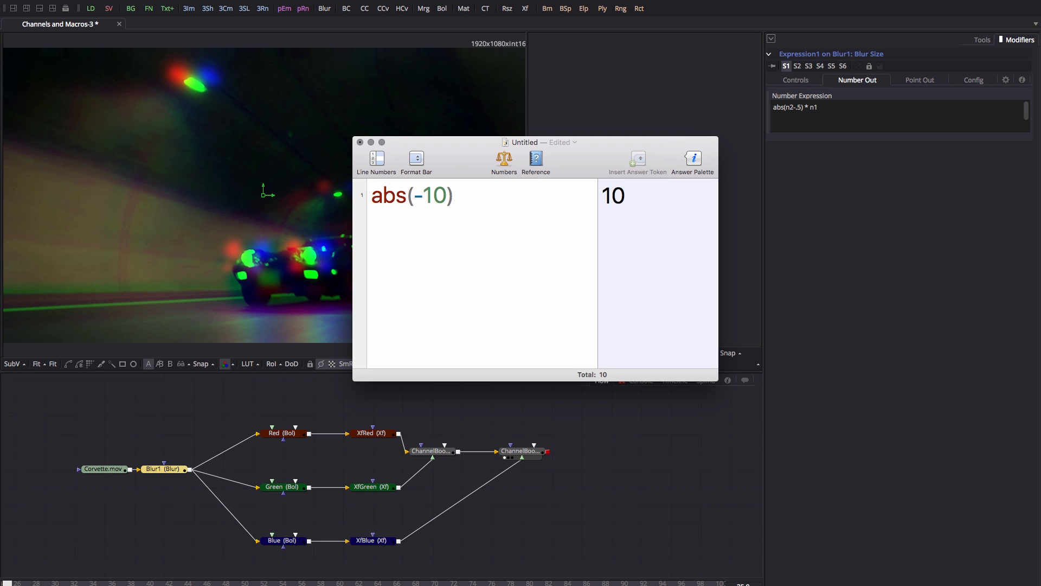
pyautogui.press('BackSpace')
pyautogui.press('BackSpace')
pyautogui.press('BackSpace')
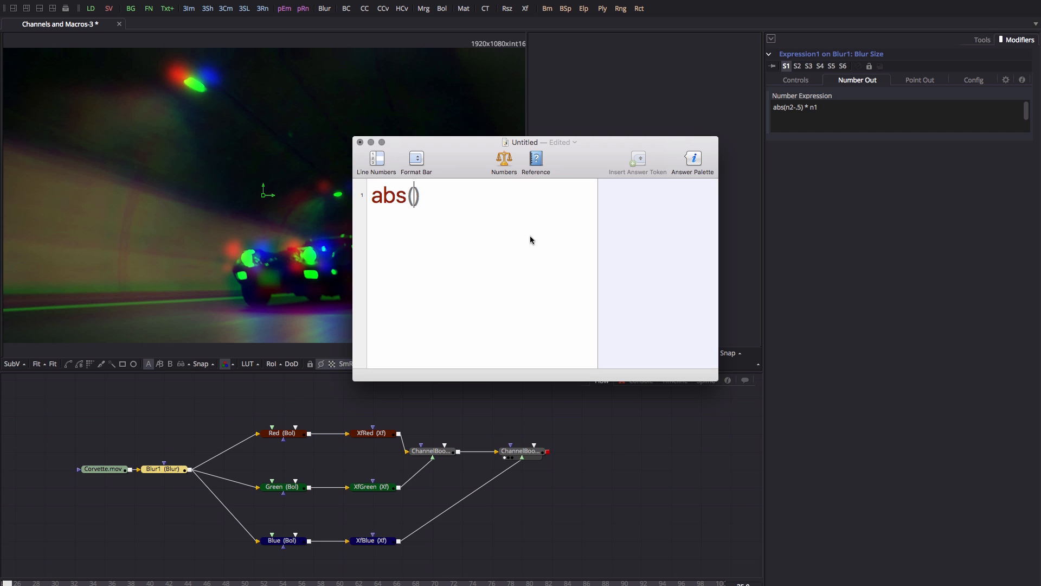
pyautogui.write('.4')
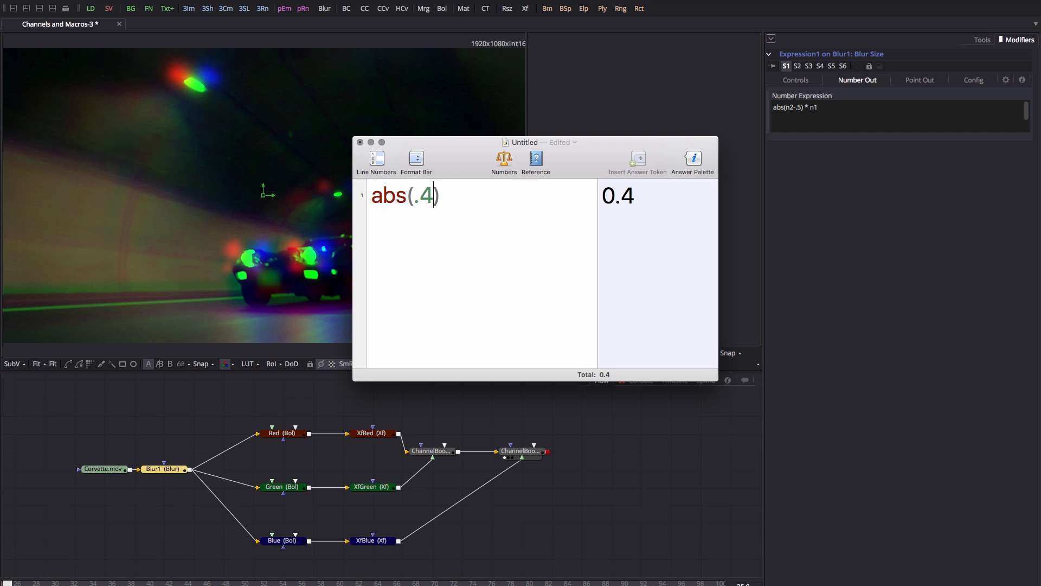
pyautogui.write(' - .5')
pyautogui.press('Left')
pyautogui.press('Left')
pyautogui.press('Left')
pyautogui.press('Left')
pyautogui.press('Left')
pyautogui.hotkey('shift', 'Left')
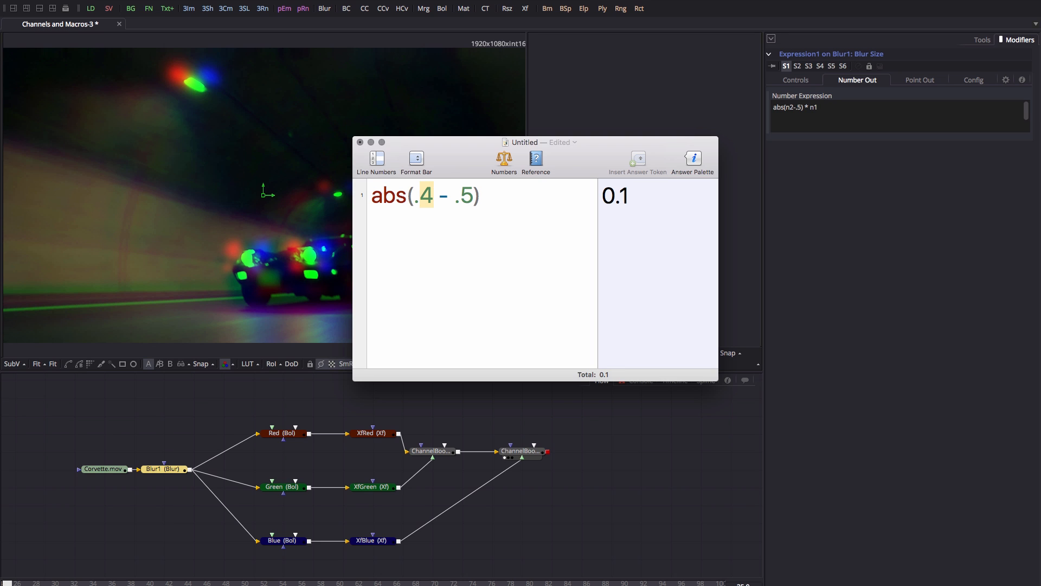
pyautogui.write('6')
pyautogui.press('super+Tab')
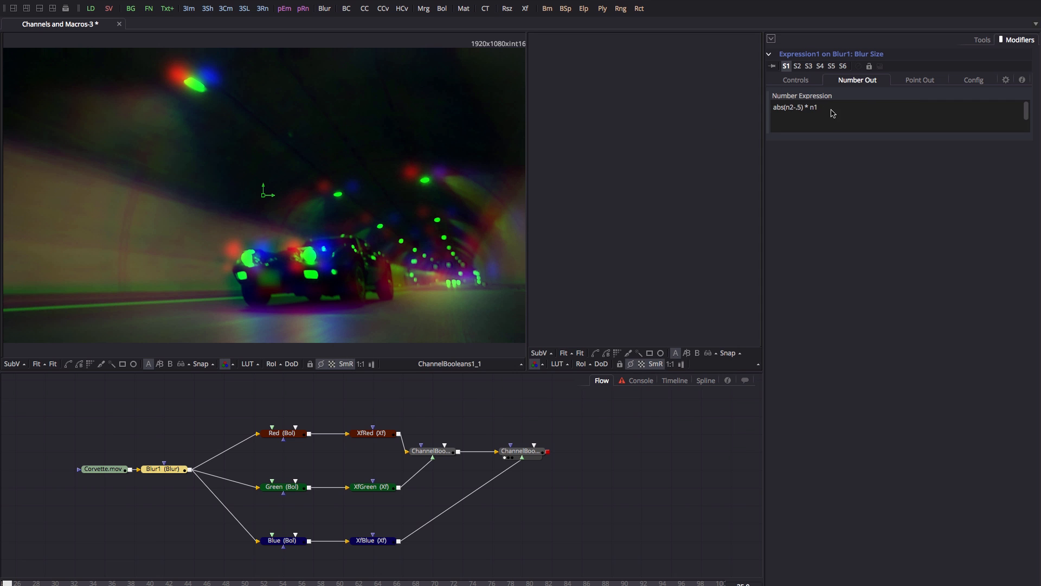
# In Expression1's Number Out, append *100 so the expression reads abs(n2-.5) * n1*100.
pyautogui.click(795, 81)
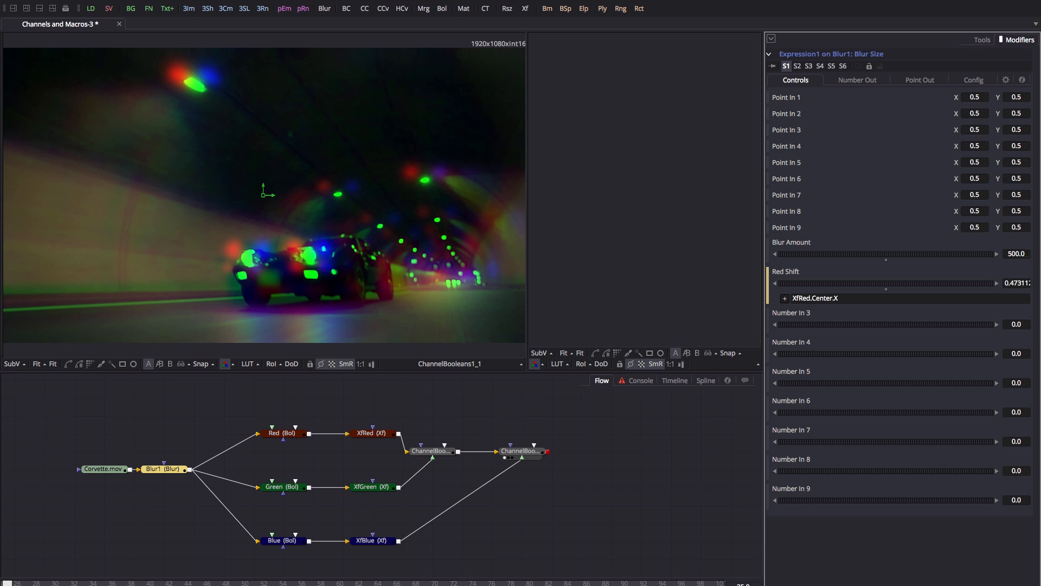
pyautogui.click(982, 42)
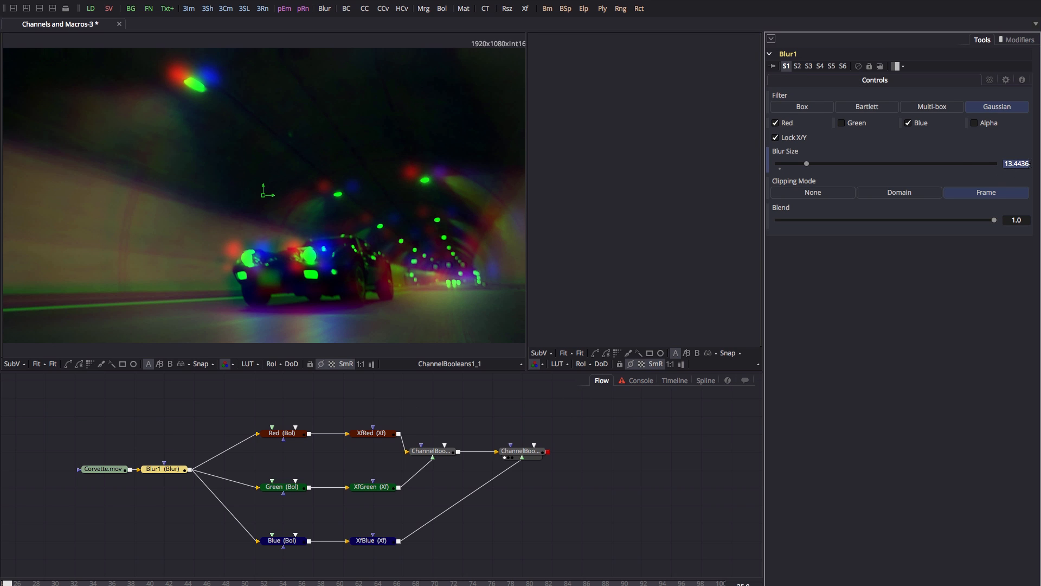
pyautogui.click(1020, 41)
pyautogui.click(860, 80)
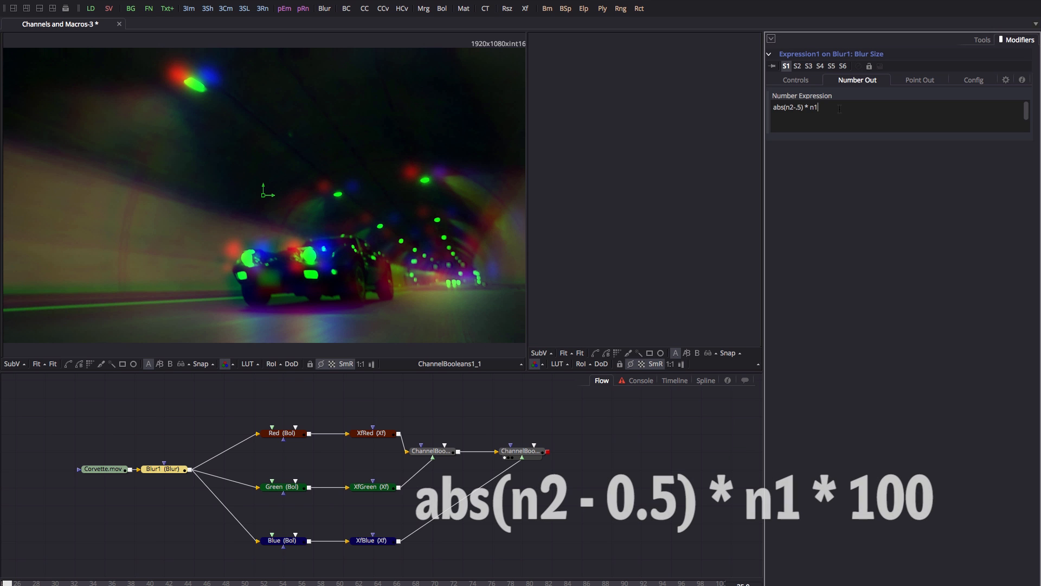
pyautogui.write('*100')
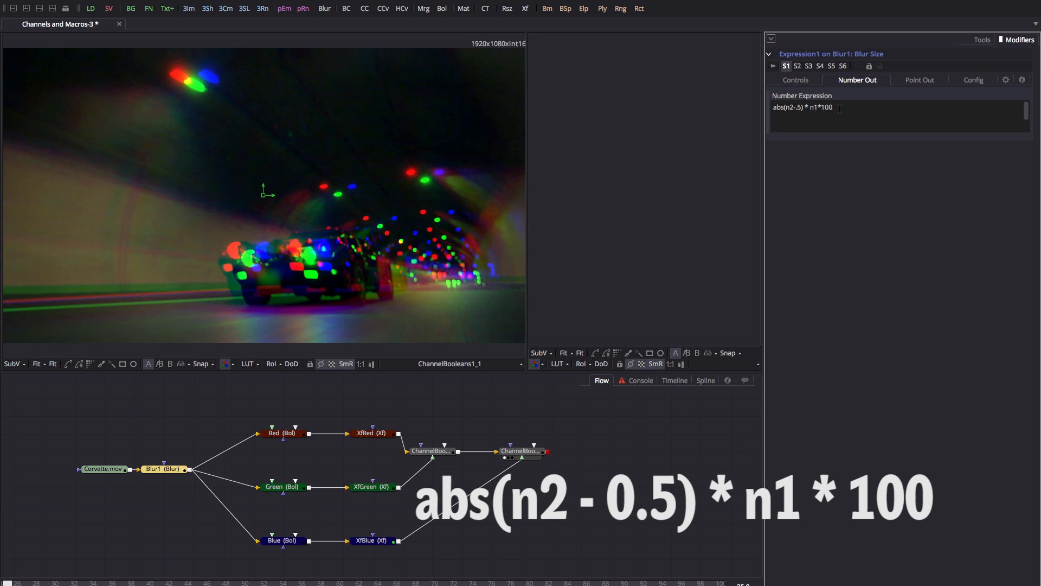
# Set the Blur Amount to 5.
pyautogui.click(796, 79)
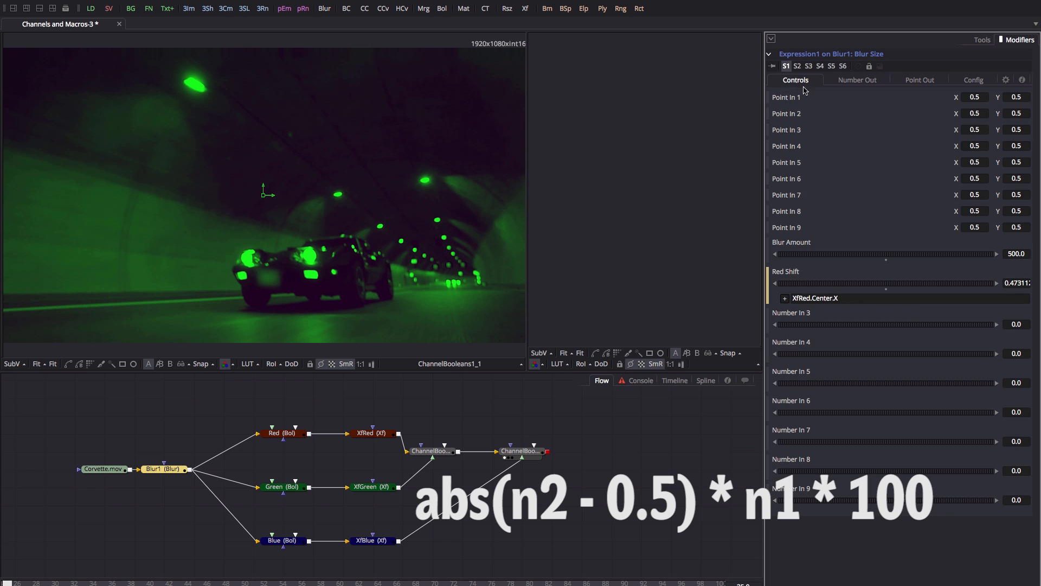
pyautogui.click(1010, 253)
pyautogui.write('5')
pyautogui.press('Tab')
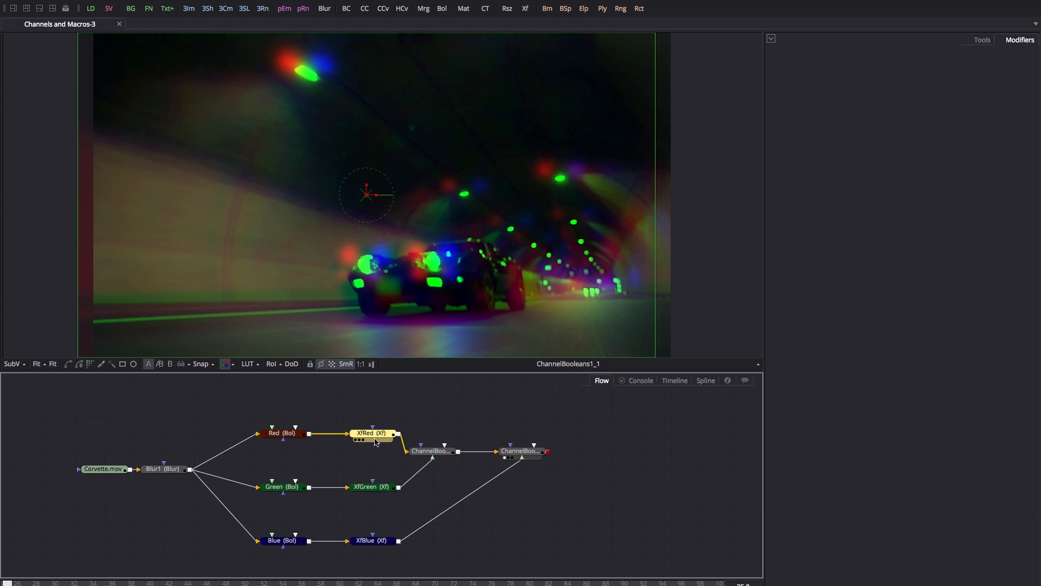
# Reset the XfRed transform's Center X to 0.5.
pyautogui.click(986, 41)
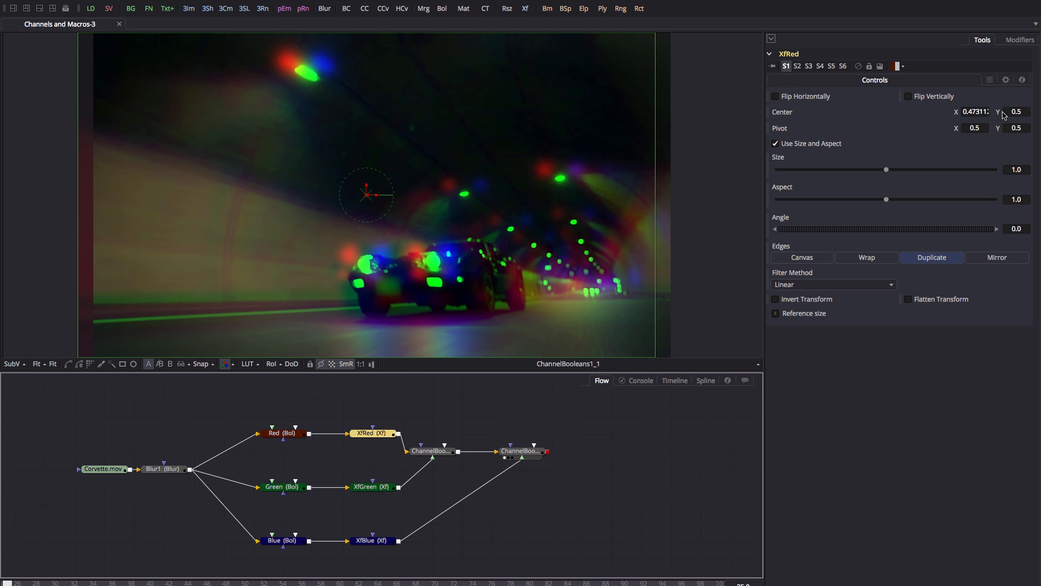
pyautogui.doubleClick(966, 113)
pyautogui.write('0.5')
pyautogui.press('Tab')
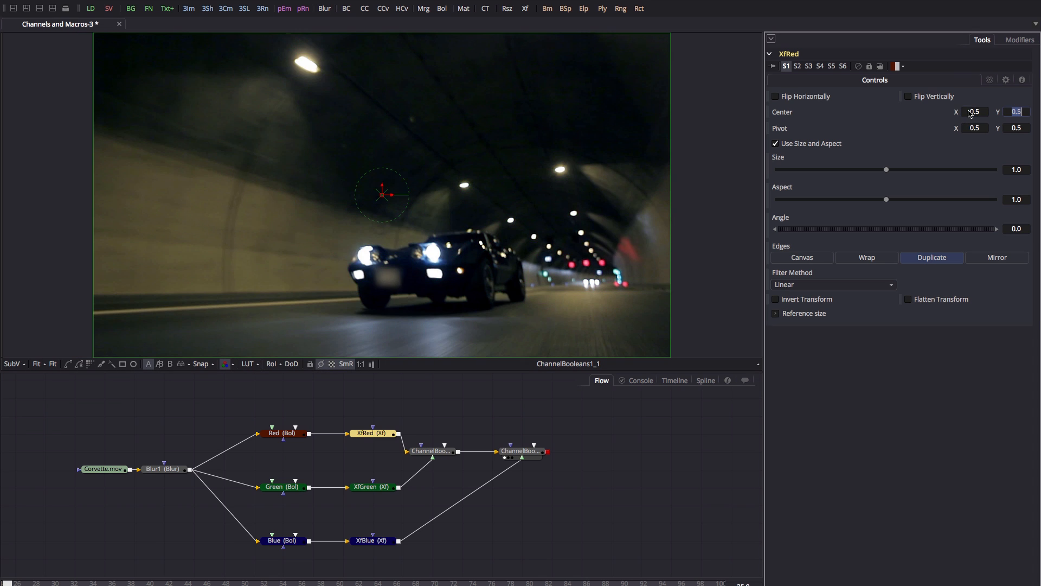
# Attach an Expression modifier to XfRed's Center control.
pyautogui.rightClick(792, 114)
pyautogui.rightClick(799, 114)
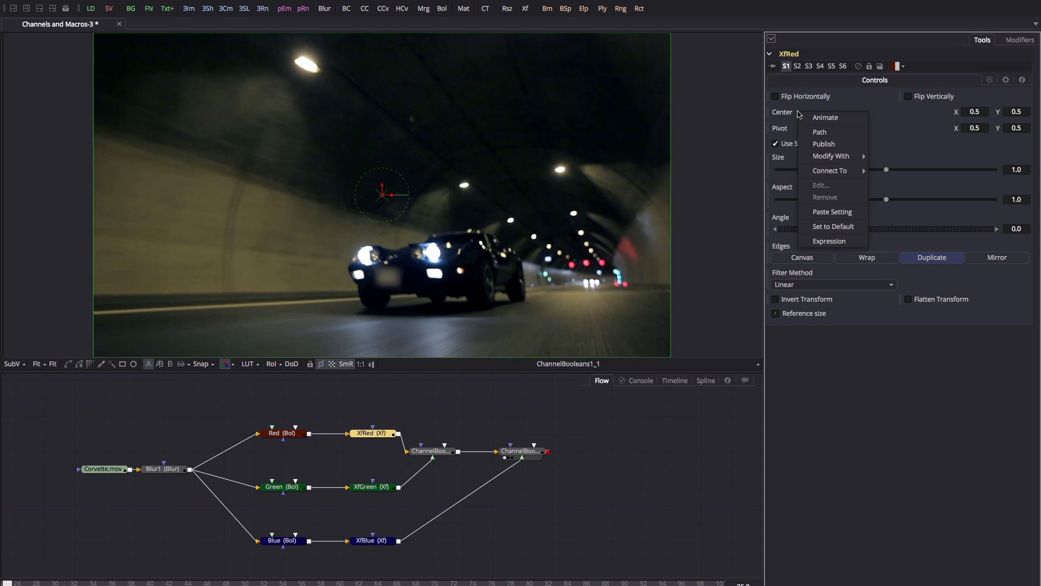
pyautogui.moveTo(847, 156)
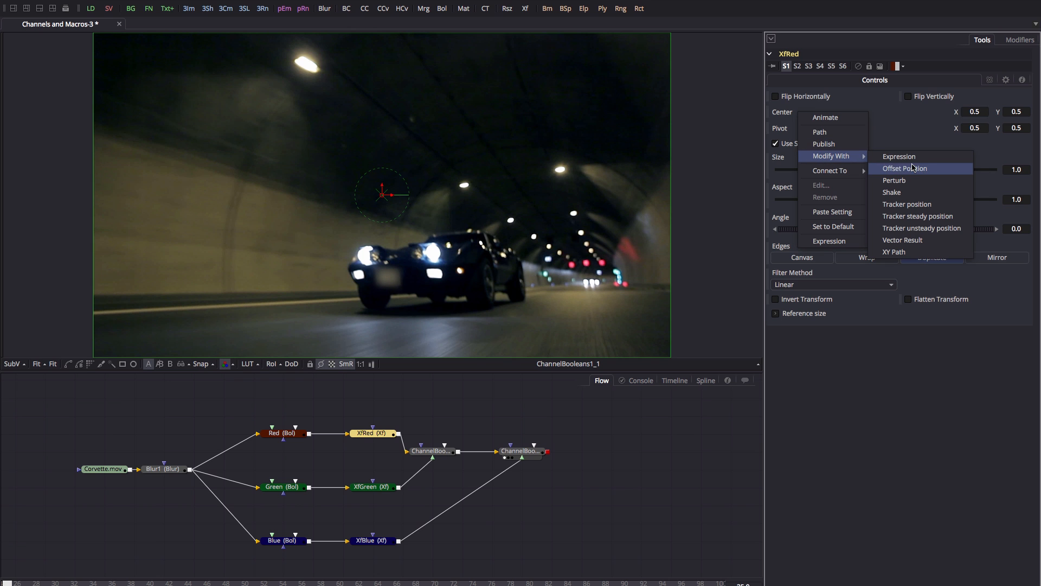
pyautogui.click(905, 157)
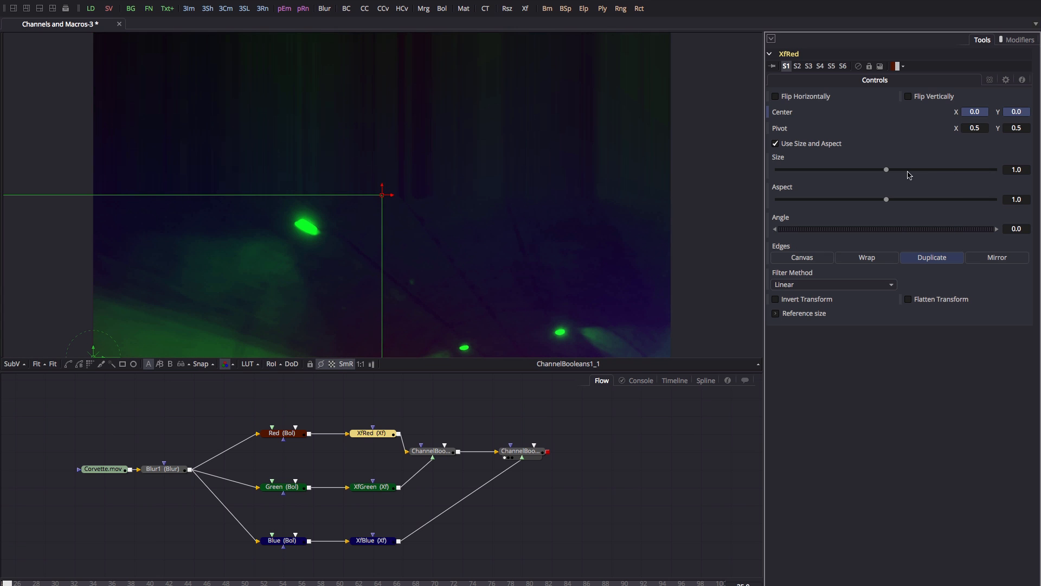
pyautogui.click(1019, 40)
pyautogui.click(771, 55)
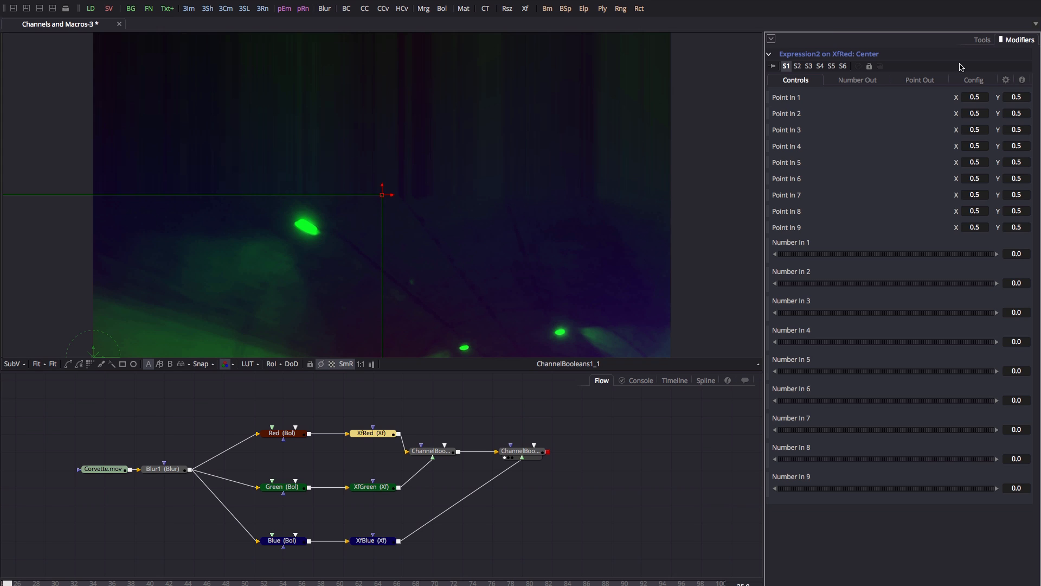
# Set the modifier's point expressions to X = n1 and Y = p1y.
pyautogui.click(921, 83)
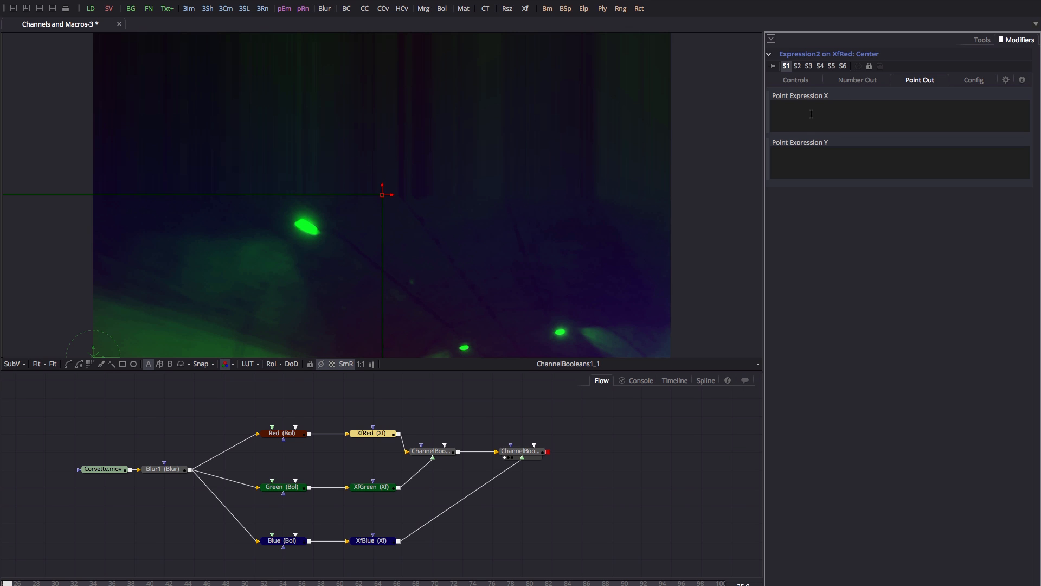
pyautogui.write('p1x')
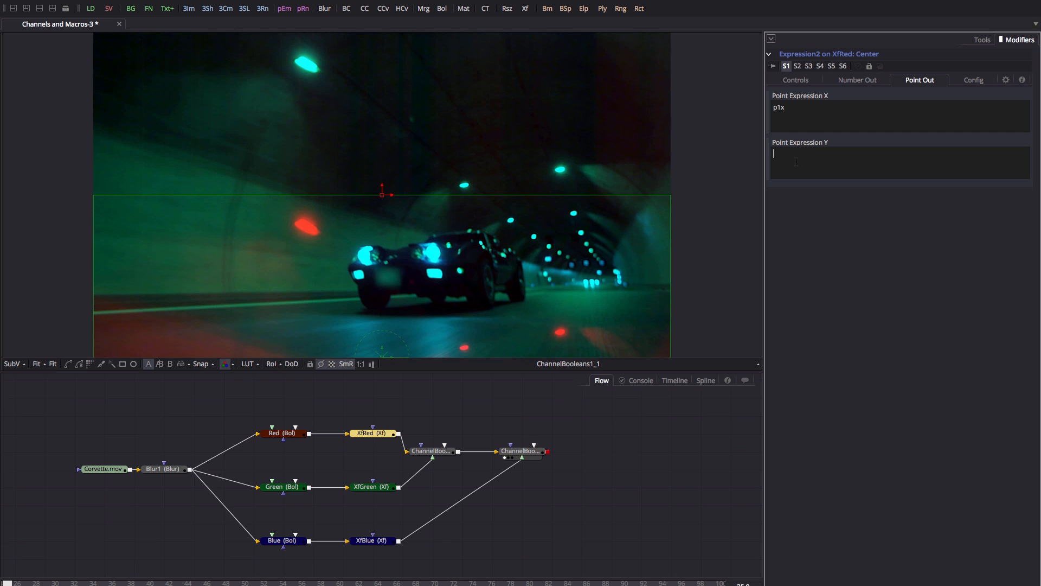
pyautogui.click(797, 161)
pyautogui.write('p1y')
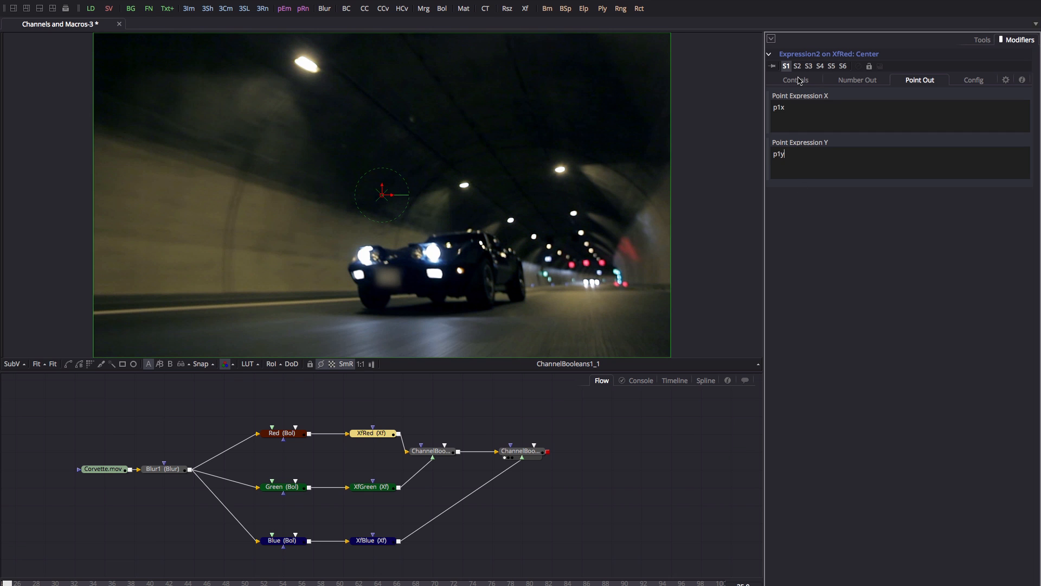
pyautogui.click(799, 81)
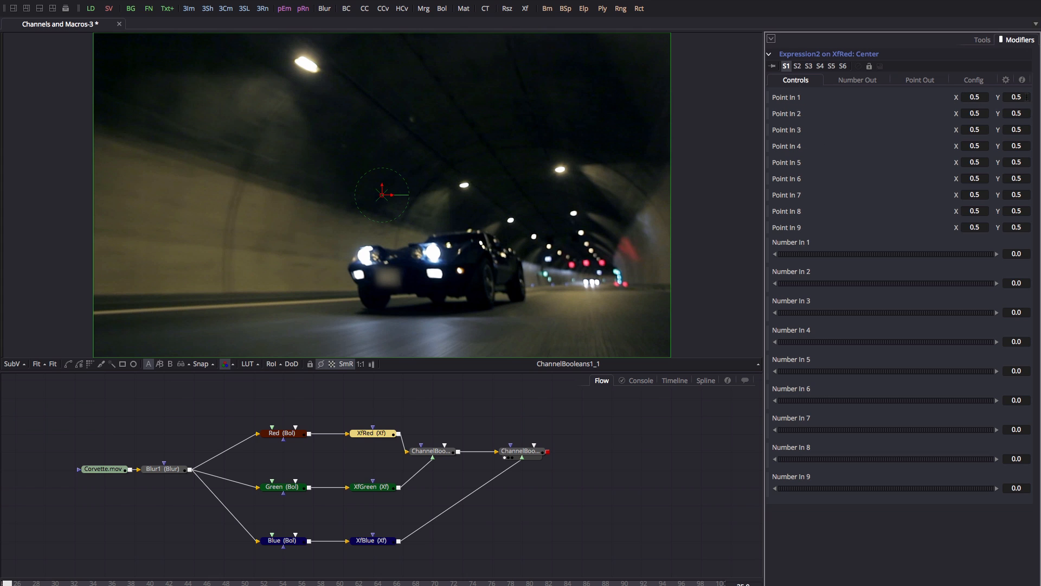
pyautogui.click(928, 81)
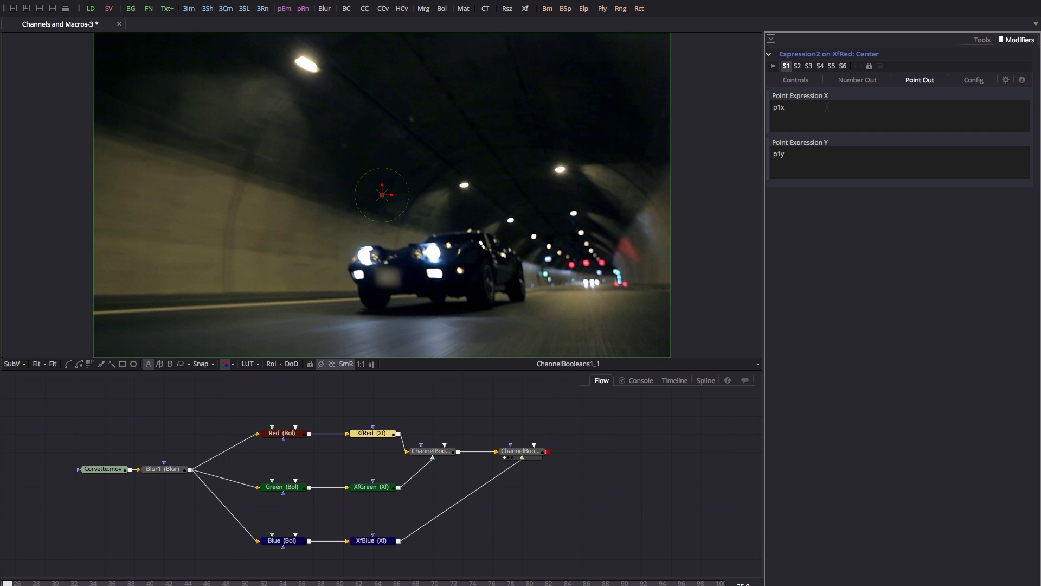
pyautogui.doubleClick(827, 107)
pyautogui.write('n1')
pyautogui.click(802, 80)
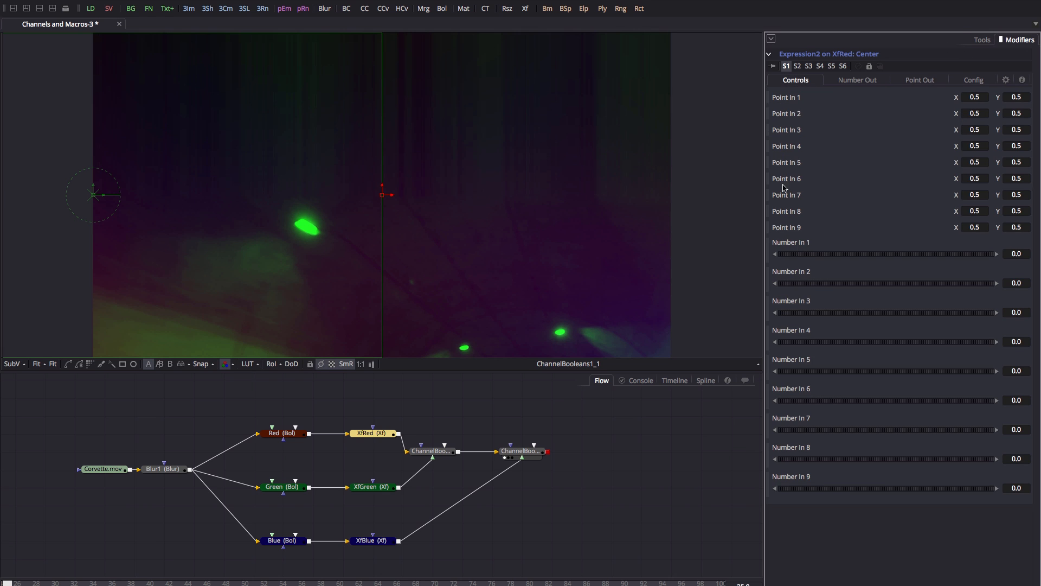
# In Expression2's Config, name Number 1 'Master Shift'.
pyautogui.click(974, 81)
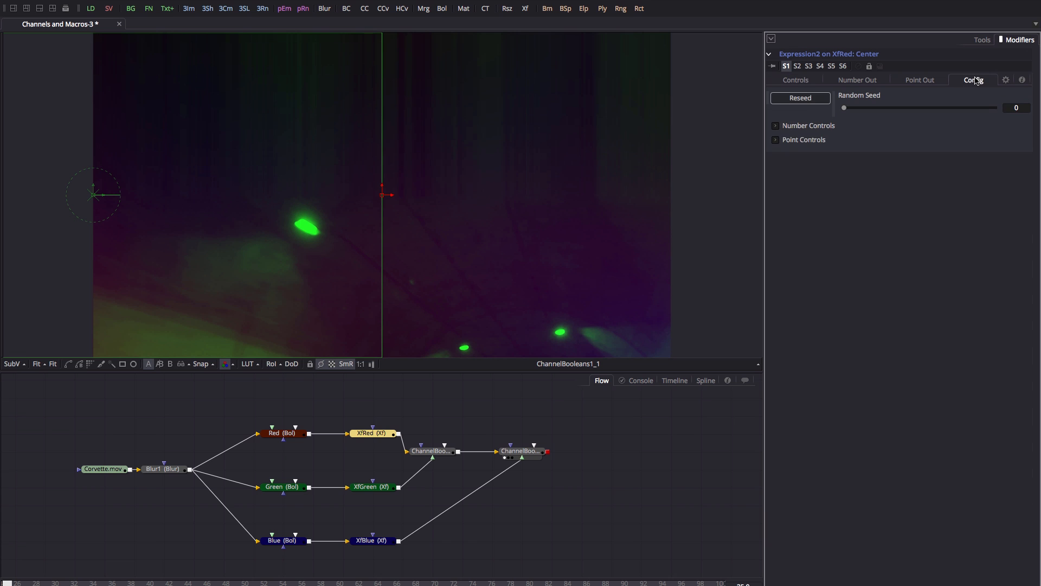
pyautogui.click(775, 126)
pyautogui.click(828, 161)
pyautogui.write('M')
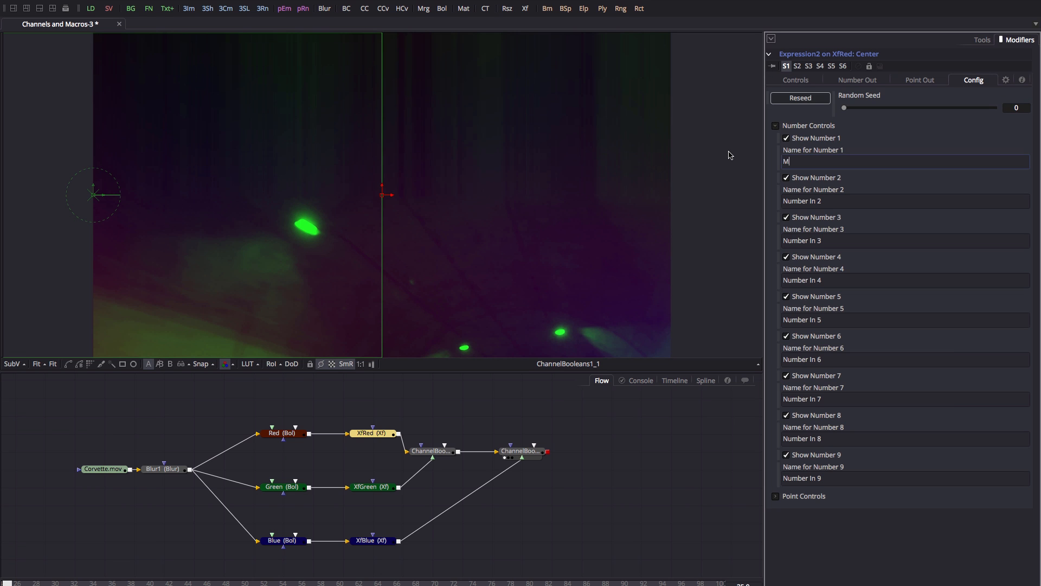
pyautogui.write('Master Shift')
pyautogui.click(796, 80)
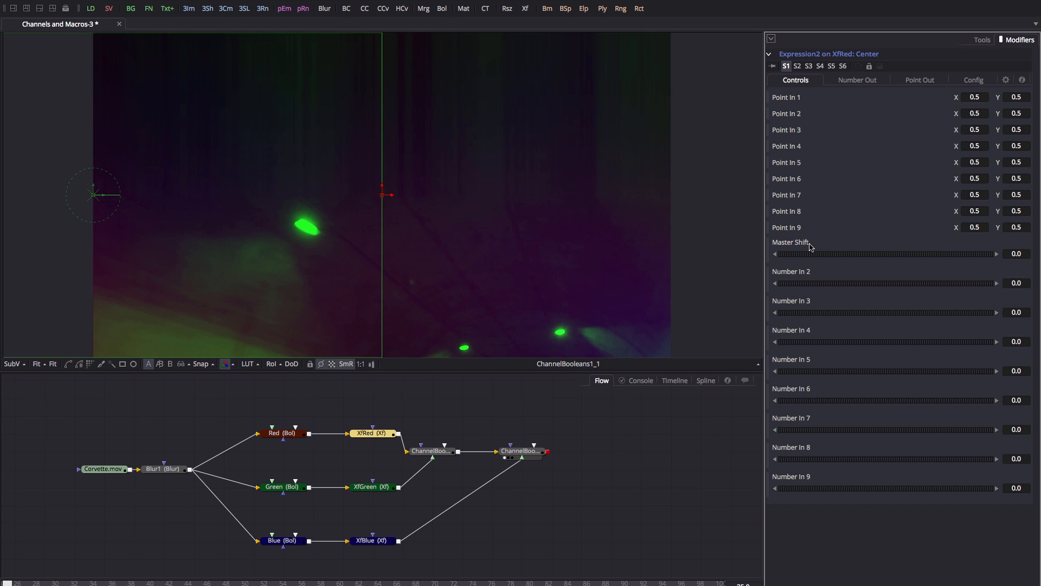
pyautogui.click(922, 80)
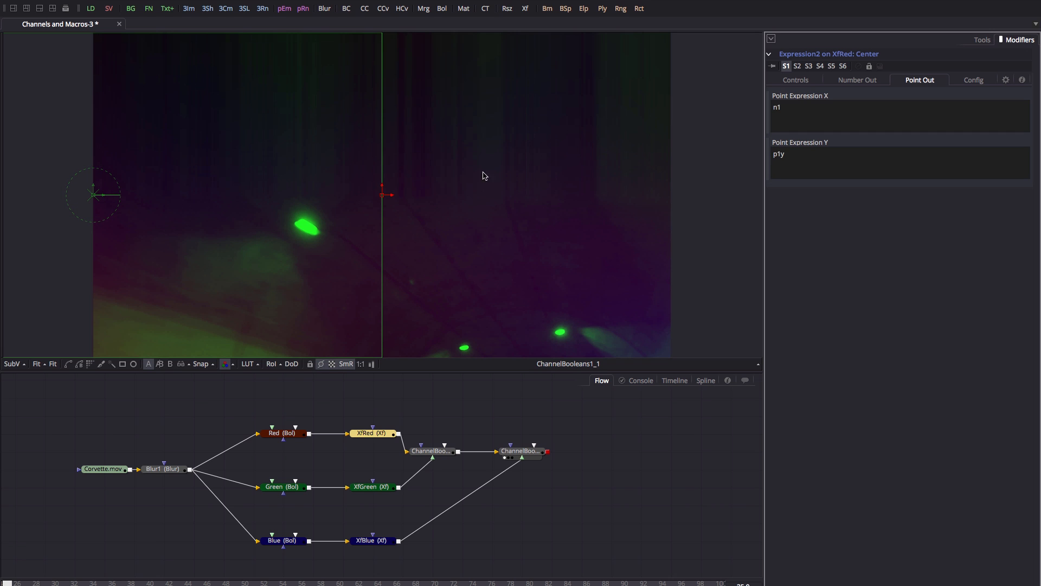
# Change the X point expression to n1+.5.
pyautogui.click(818, 106)
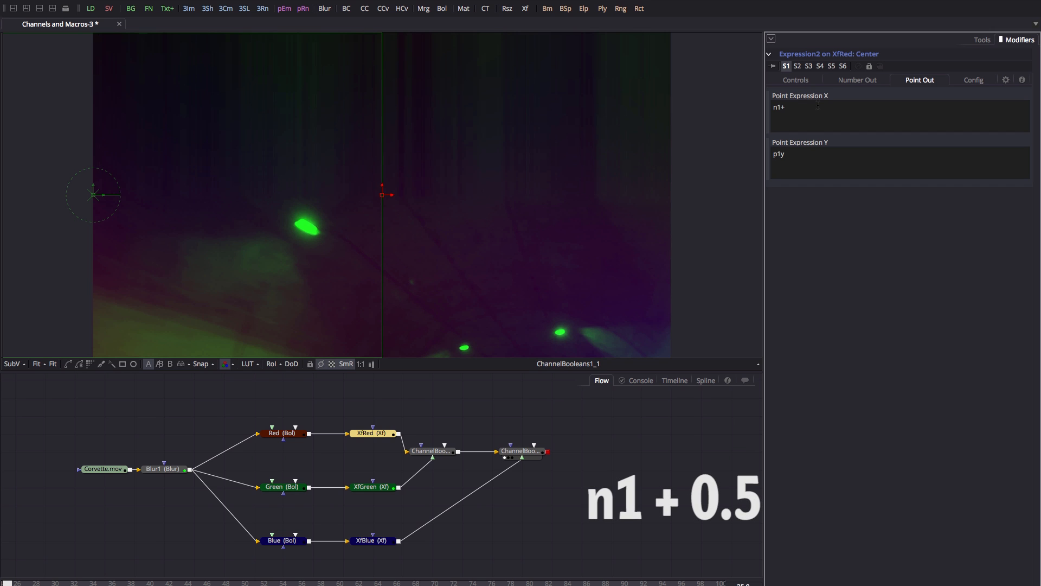
pyautogui.write('+.5')
pyautogui.press('Return')
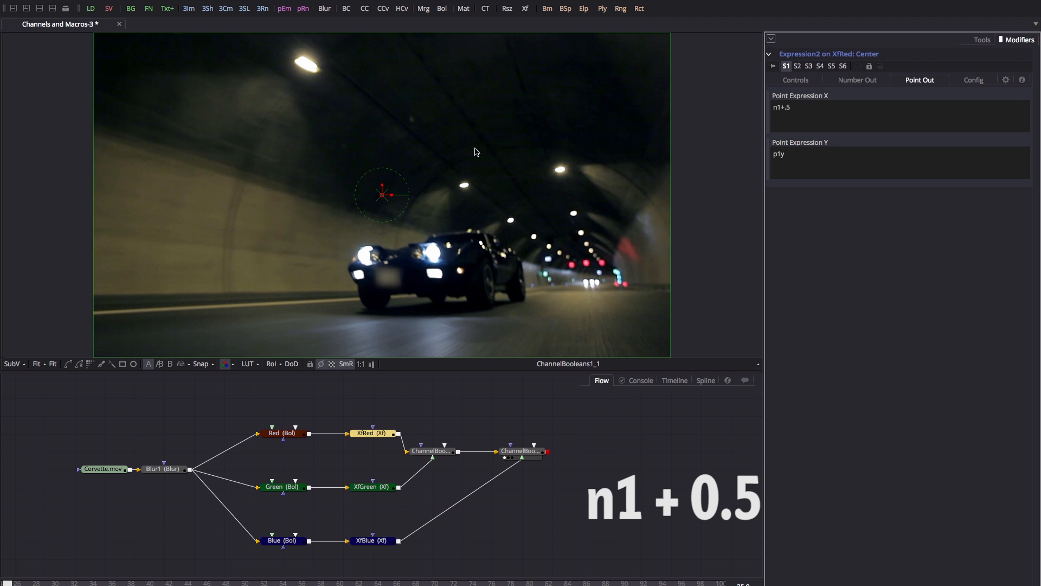
# Drag Master Shift to preview the RGB split, then reset it to 0.0.
pyautogui.click(801, 80)
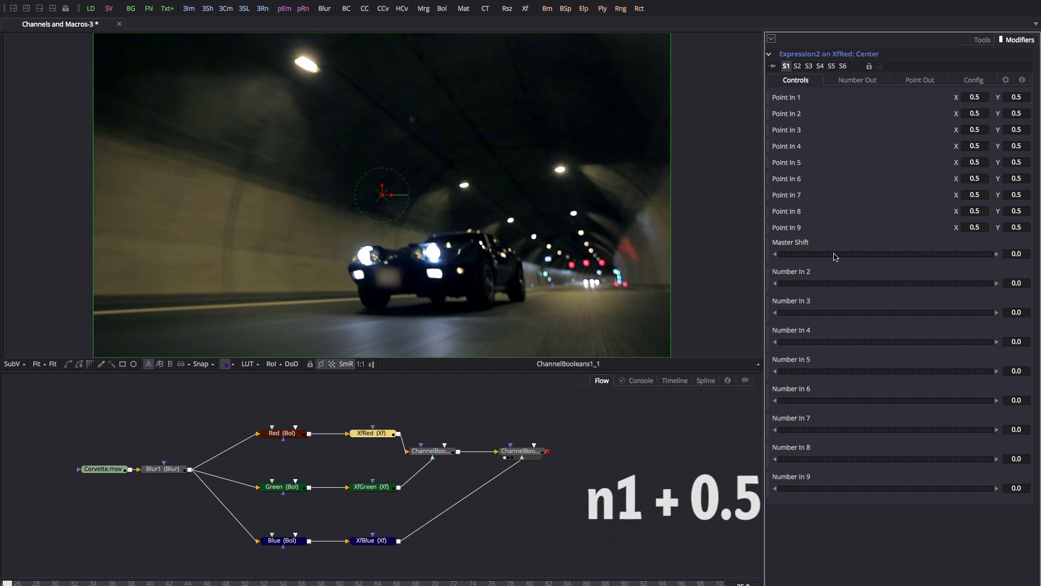
pyautogui.moveTo(899, 256)
pyautogui.mouseDown()
pyautogui.moveTo(889, 263)
pyautogui.moveTo(926, 258)
pyautogui.moveTo(913, 256)
pyautogui.mouseUp()
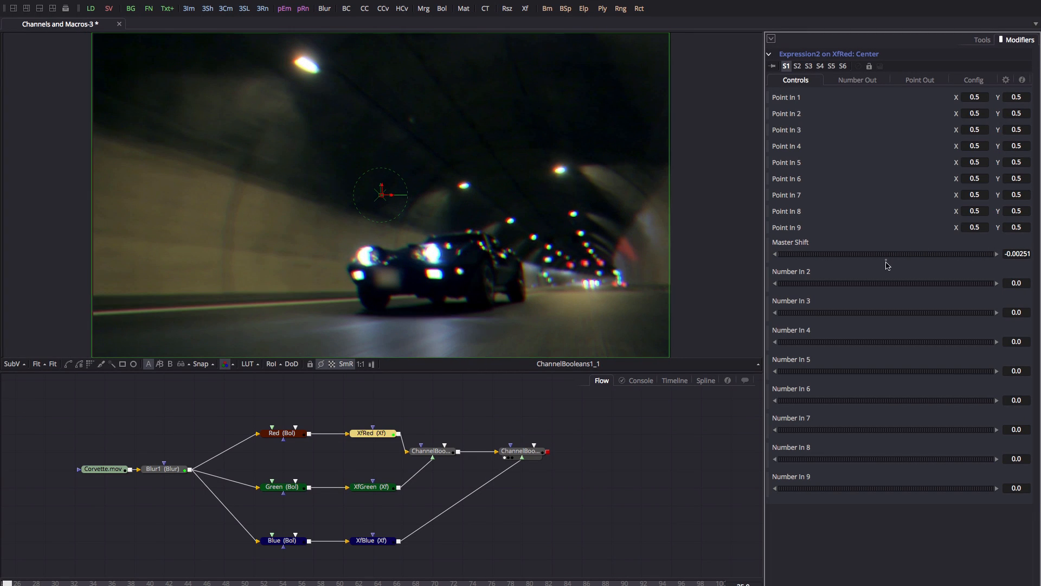
pyautogui.click(886, 260)
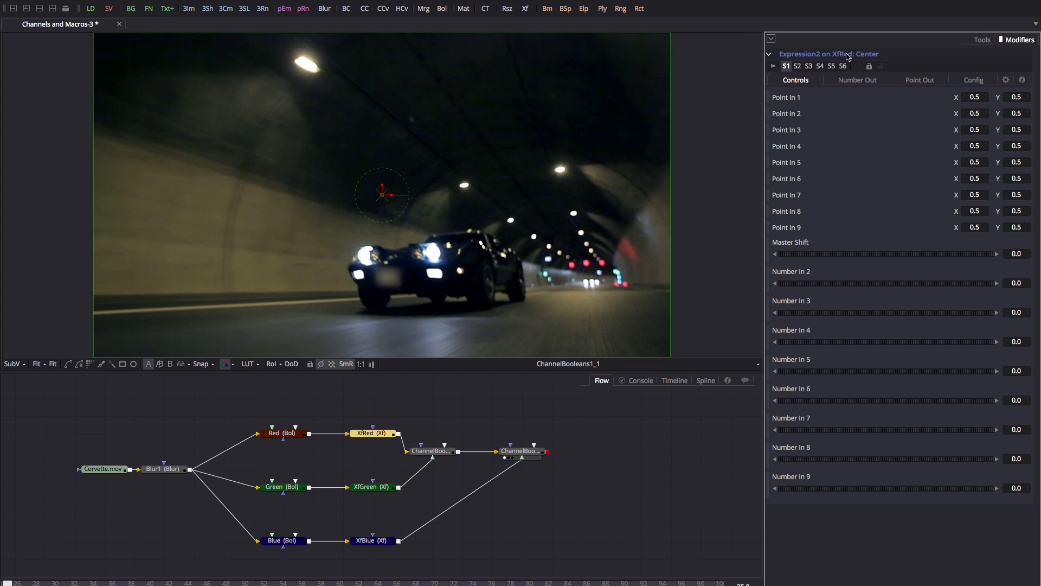
# Rename the XfRed expression modifier to ExpressionXfRed.
pyautogui.press('F2')
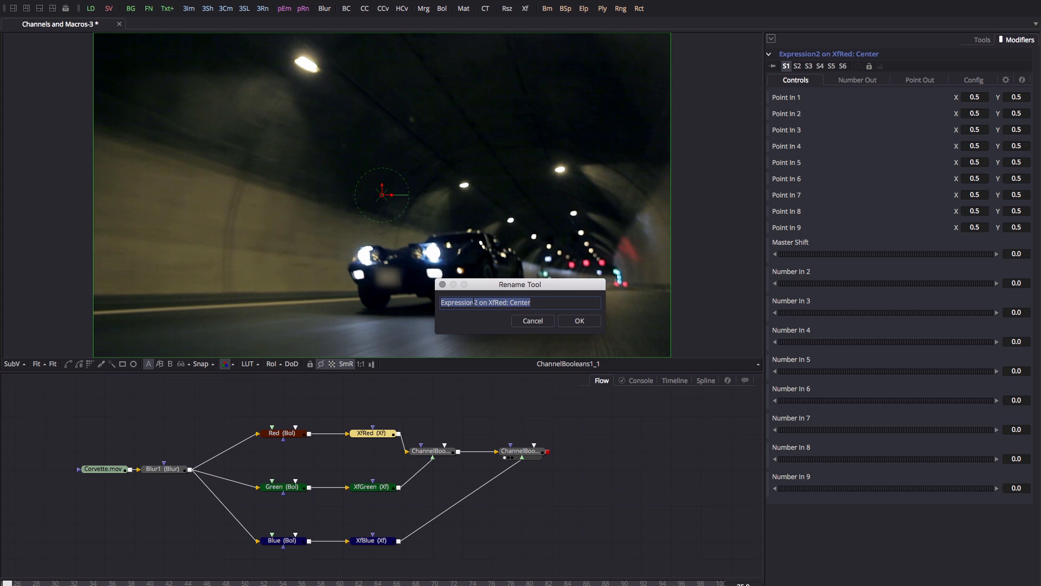
pyautogui.moveTo(475, 302); pyautogui.dragTo(588, 301)
pyautogui.write('X')
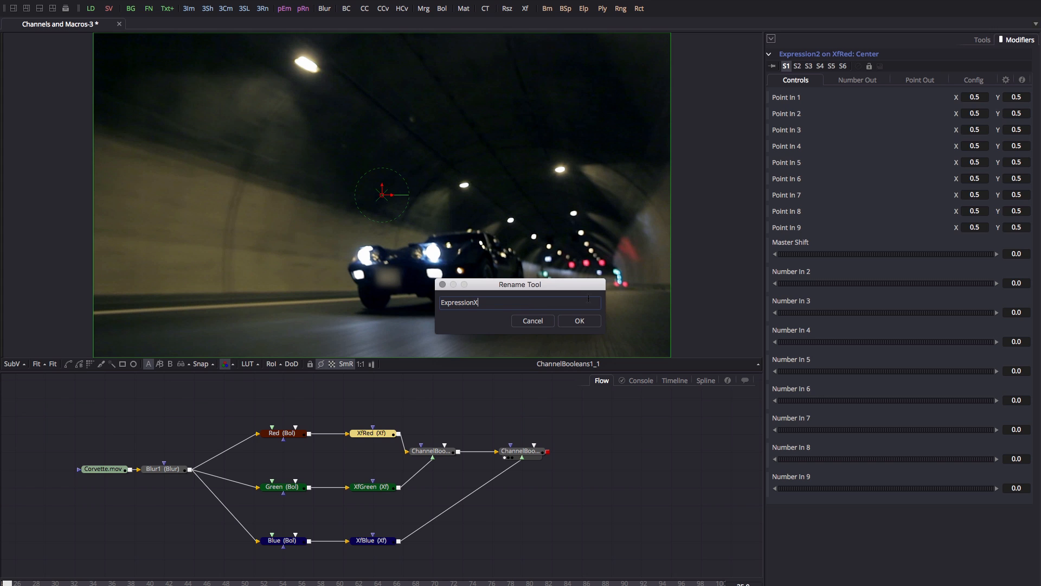
pyautogui.write('fRed')
pyautogui.press('Return')
# Rename Blur1's expression modifier to ExpressionBlur and shift the Corvette.mov node left.
pyautogui.click(163, 471)
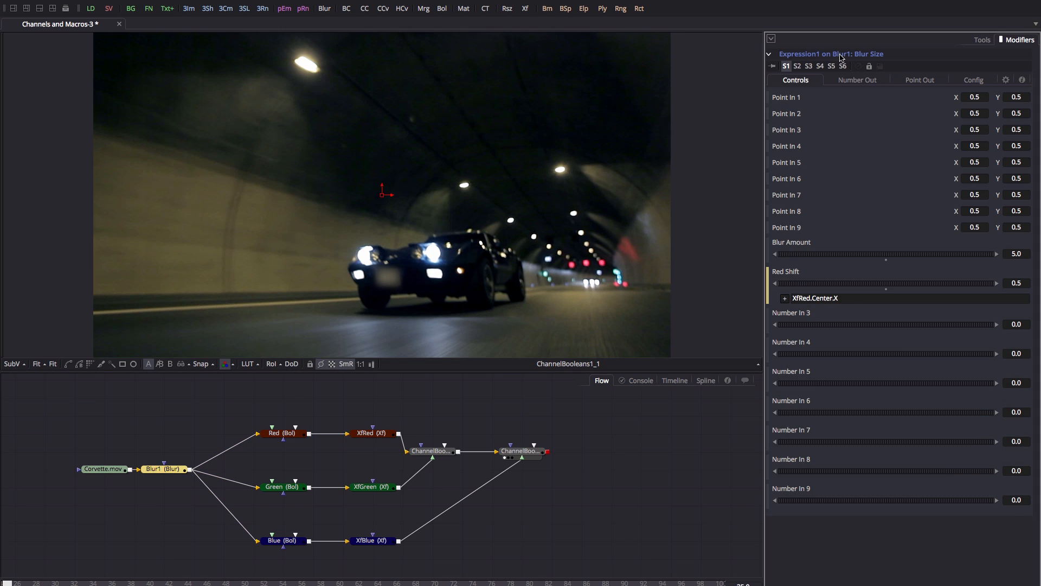
pyautogui.press('F2')
pyautogui.click(564, 303)
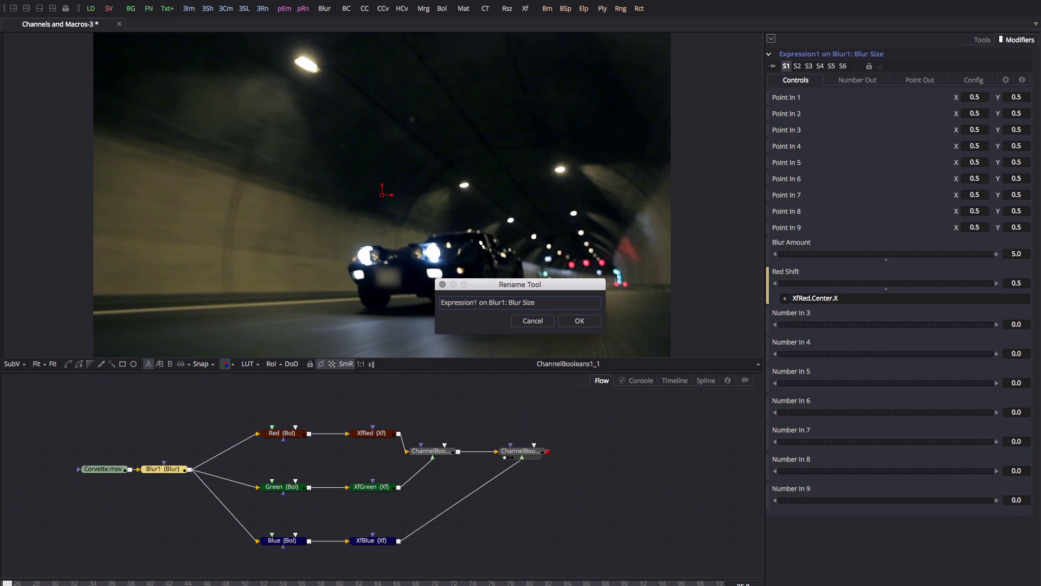
pyautogui.moveTo(473, 302); pyautogui.dragTo(616, 304)
pyautogui.write('Blur')
pyautogui.press('Return')
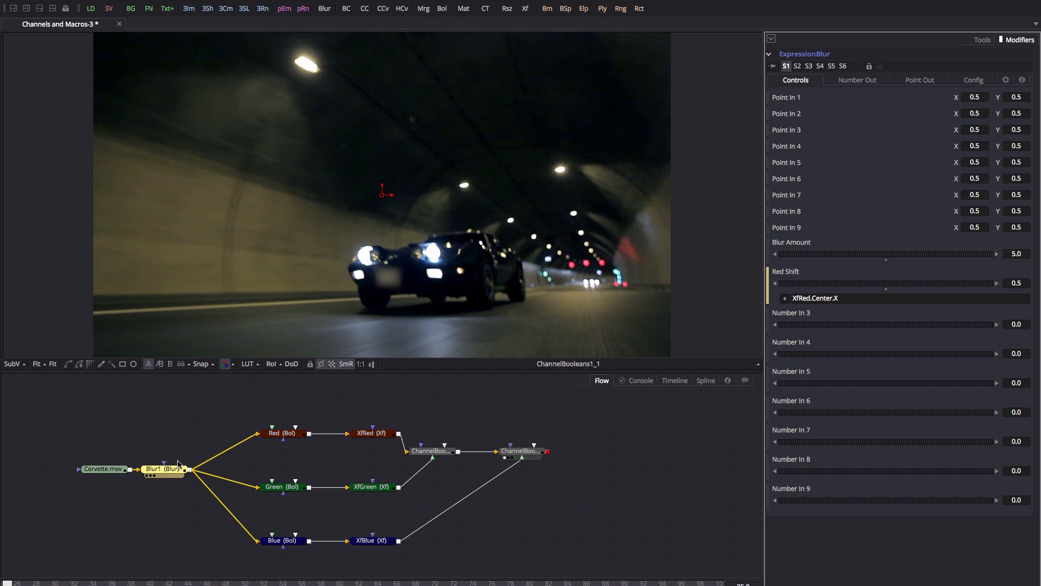
pyautogui.moveTo(103, 468); pyautogui.dragTo(74, 469)
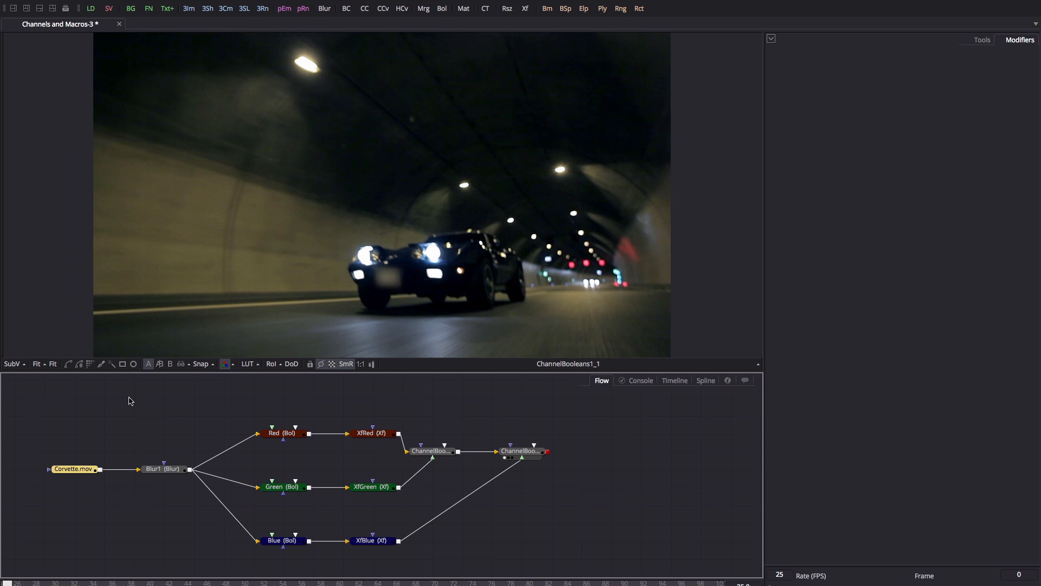
# Select all the chromatic aberration nodes and create a macro from them.
pyautogui.moveTo(120, 384); pyautogui.dragTo(633, 565)
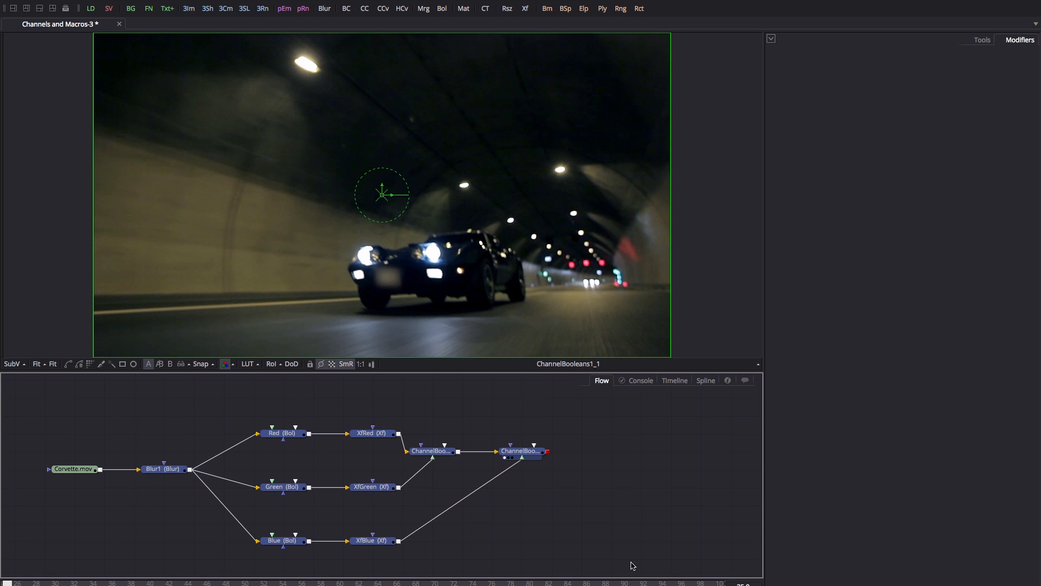
pyautogui.rightClick(154, 471)
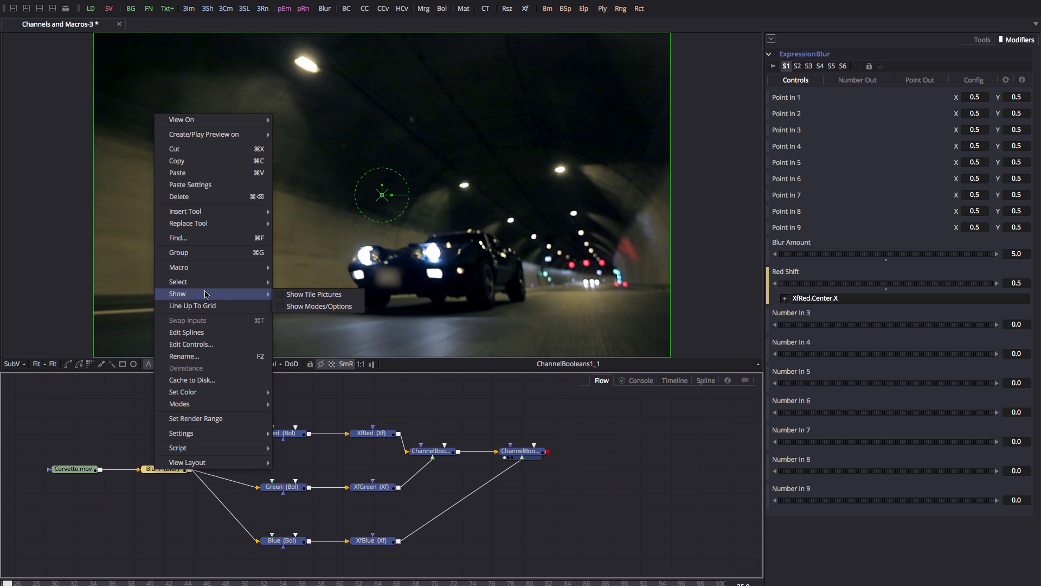
pyautogui.click(302, 274)
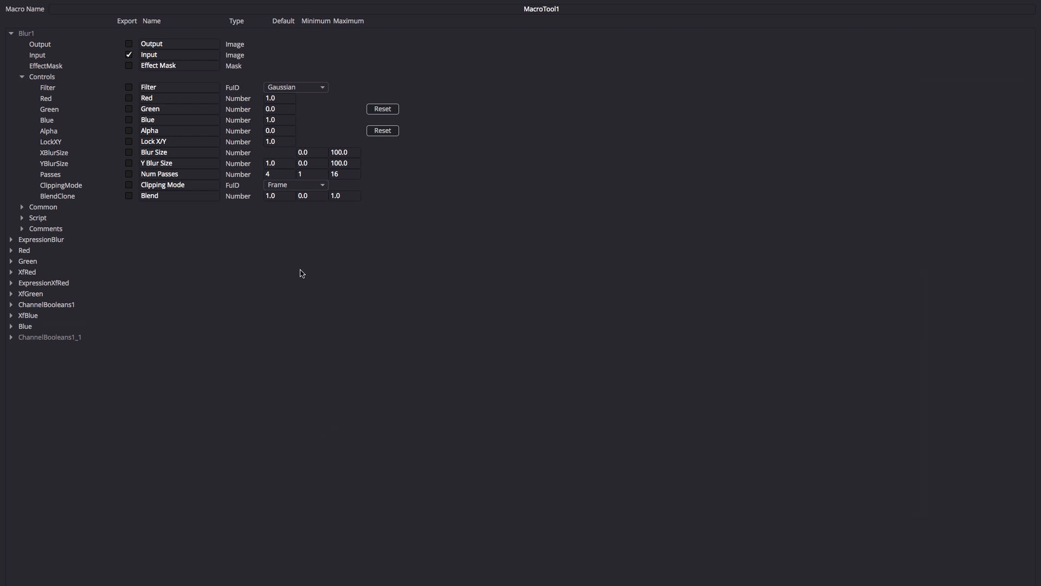
# Expand and collapse Blur1 and ChannelBooleans1_1 in the macro editor to review their parameters.
pyautogui.click(12, 34)
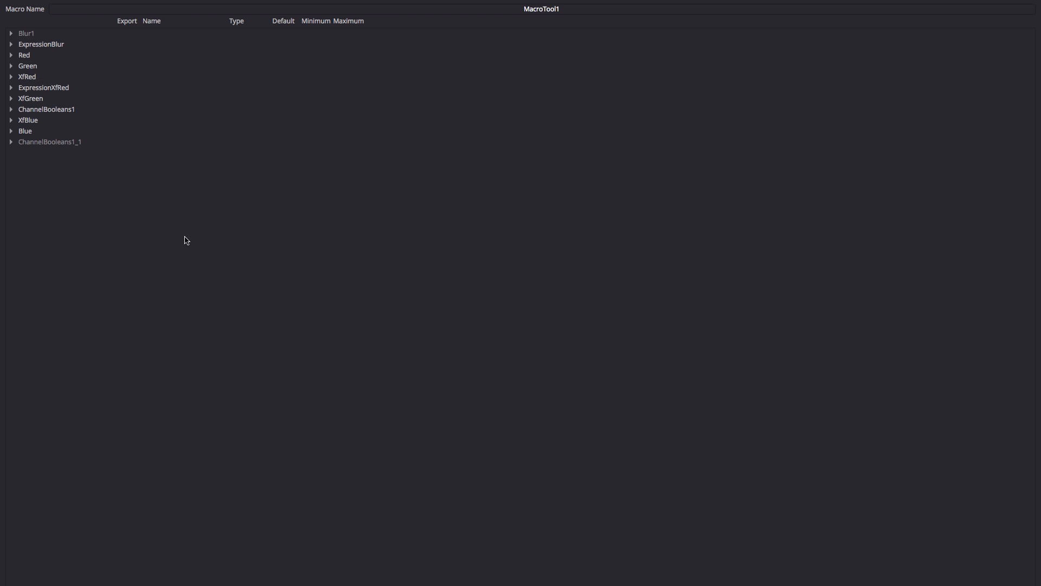
pyautogui.click(11, 33)
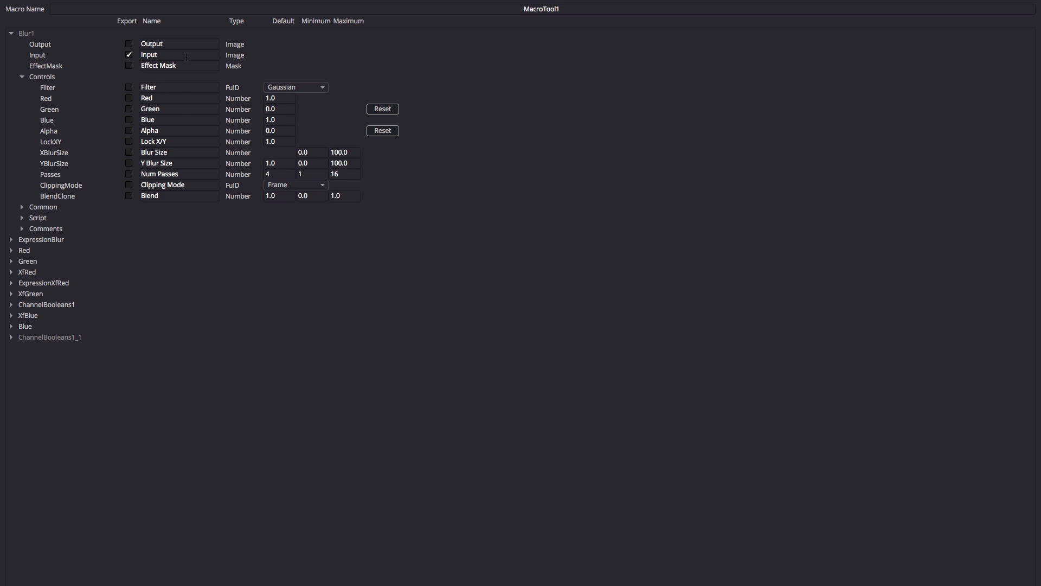
pyautogui.click(11, 34)
pyautogui.click(11, 143)
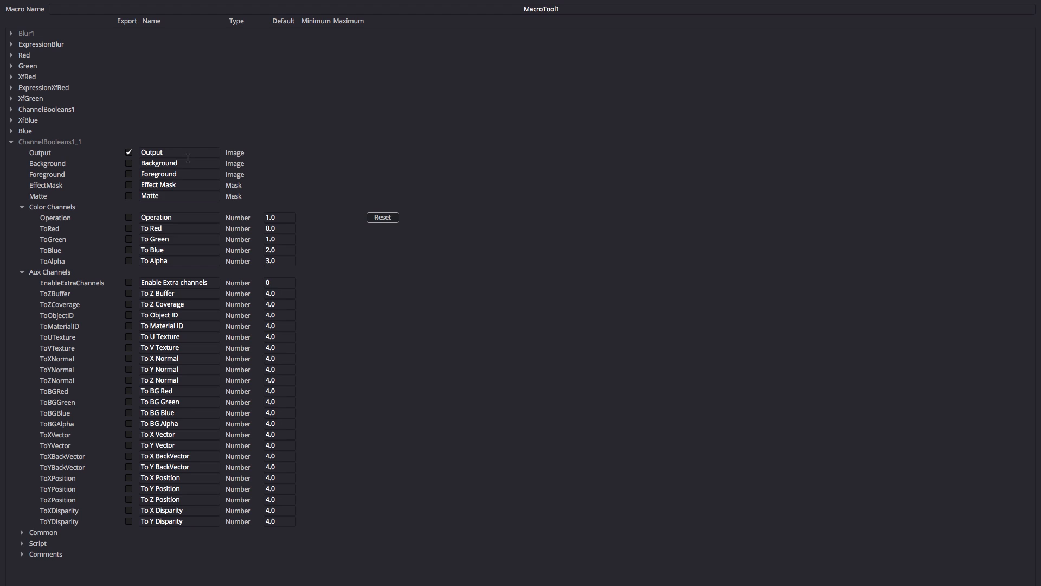
pyautogui.click(12, 142)
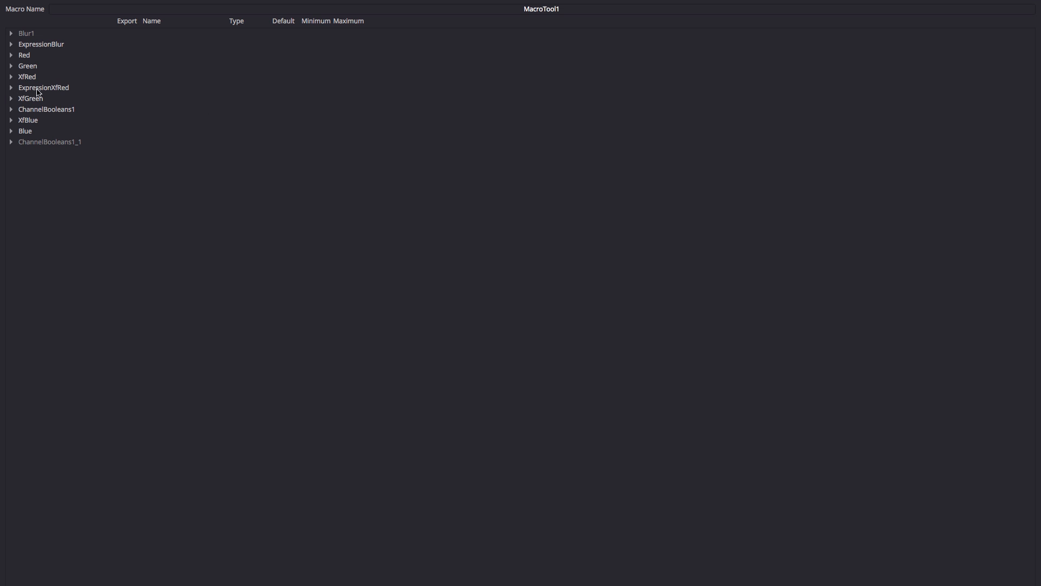
# Export ExpressionXfRed's Master Shift with a minimum of -1.0.
pyautogui.click(11, 89)
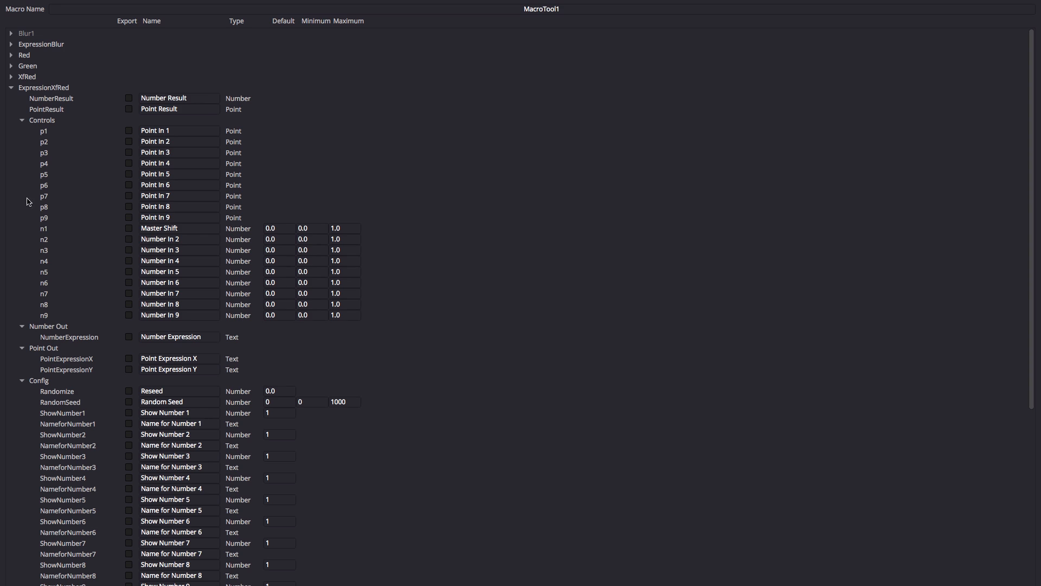
pyautogui.click(130, 230)
pyautogui.click(314, 227)
pyautogui.write('-1')
pyautogui.press('BackSpace')
pyautogui.press('BackSpace')
pyautogui.press('BackSpace')
pyautogui.press('BackSpace')
pyautogui.press('BackSpace')
pyautogui.write('-1')
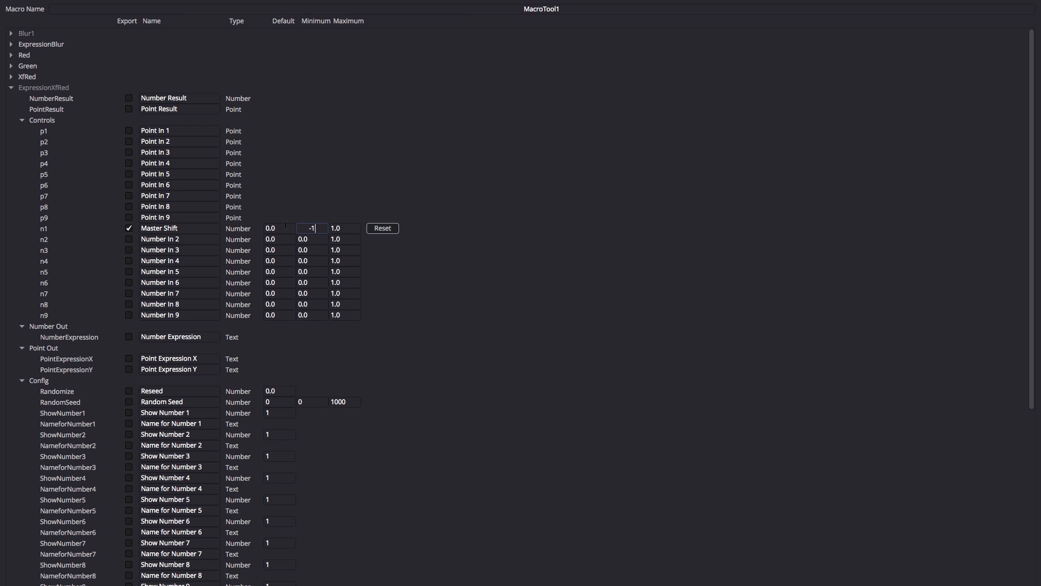
pyautogui.press('Return')
pyautogui.click(11, 88)
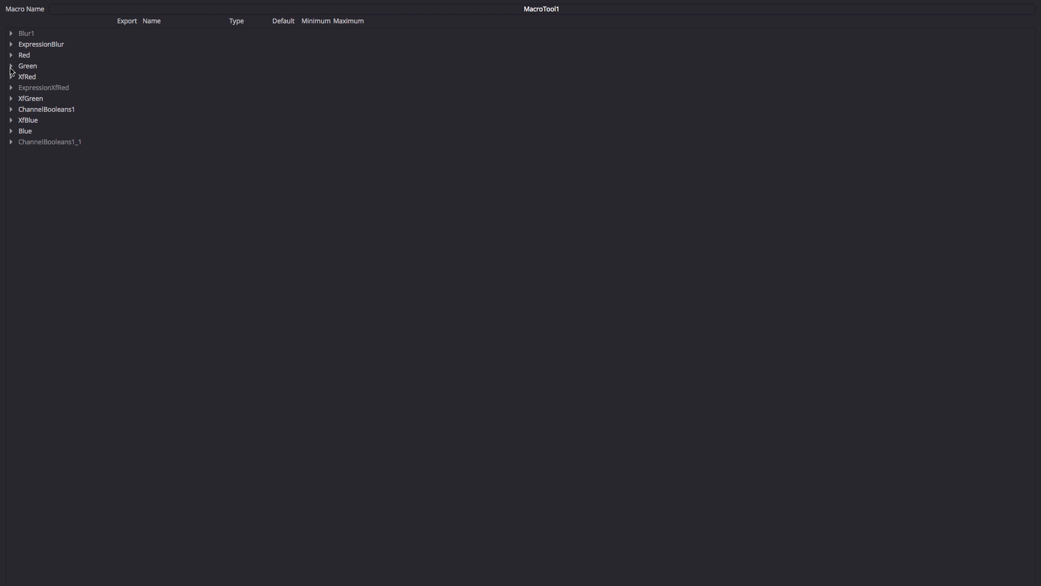
# Export ExpressionBlur's Blur Amount with a maximum of 20.
pyautogui.click(12, 44)
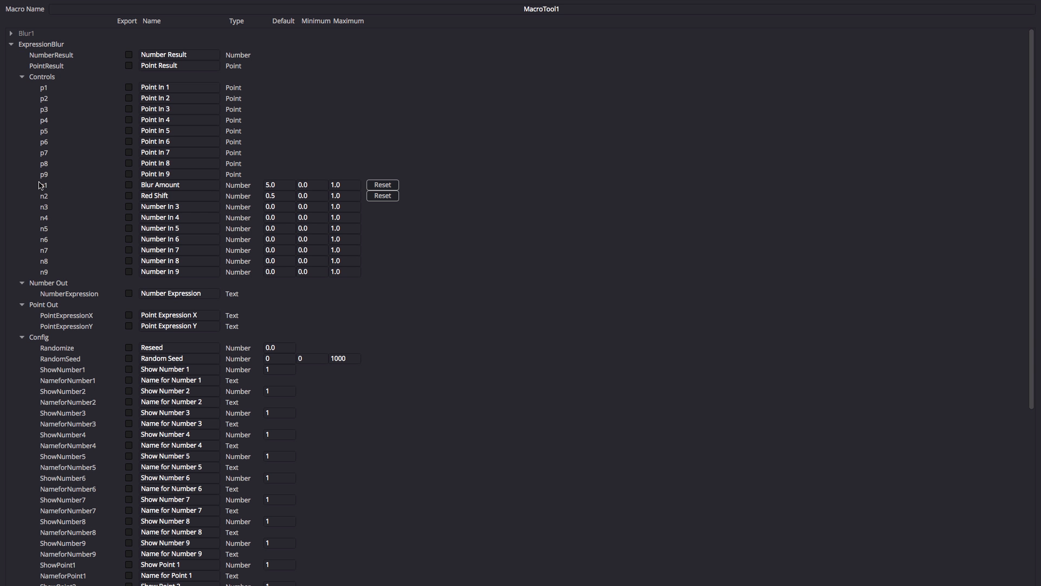
pyautogui.click(129, 187)
pyautogui.click(347, 185)
pyautogui.moveTo(332, 185); pyautogui.dragTo(394, 187)
pyautogui.write('20')
pyautogui.doubleClick(278, 184)
pyautogui.click(11, 44)
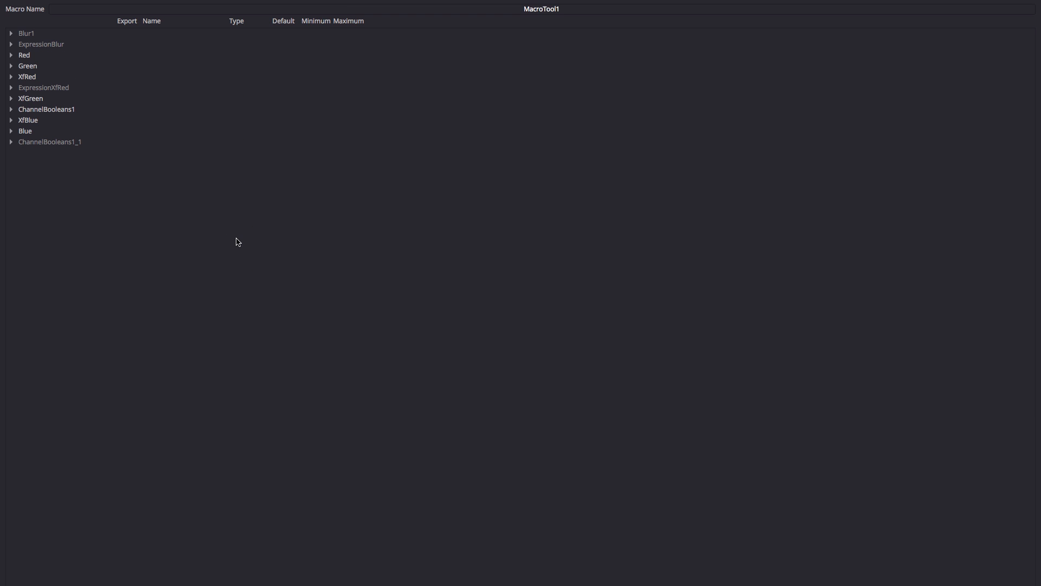
pyautogui.click(509, 5)
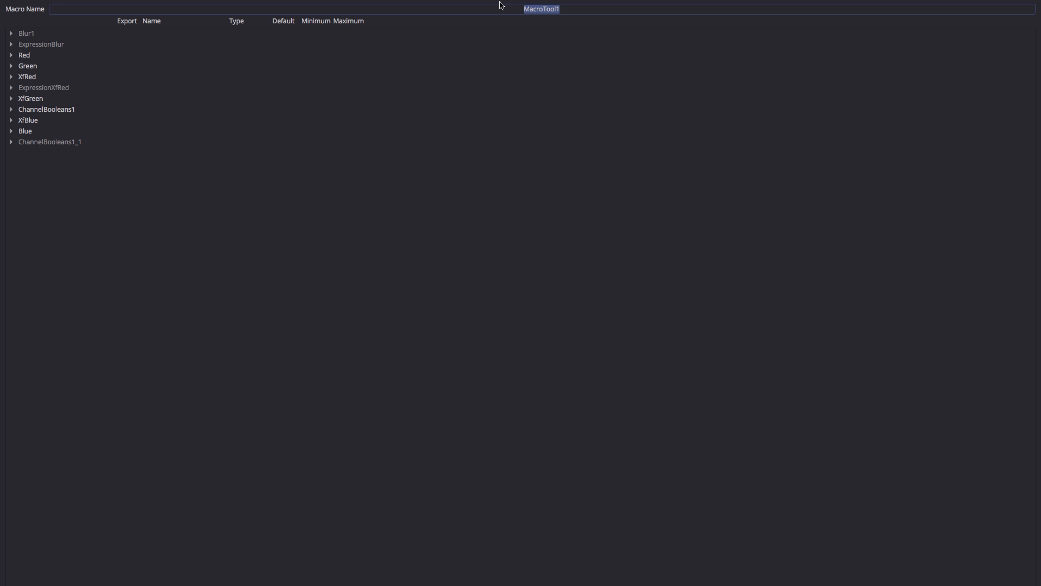
# Enter 'Chromatic Aberration' as the macro name, confirm saving, and save it in Macros.
pyautogui.write('Chromatic Aber')
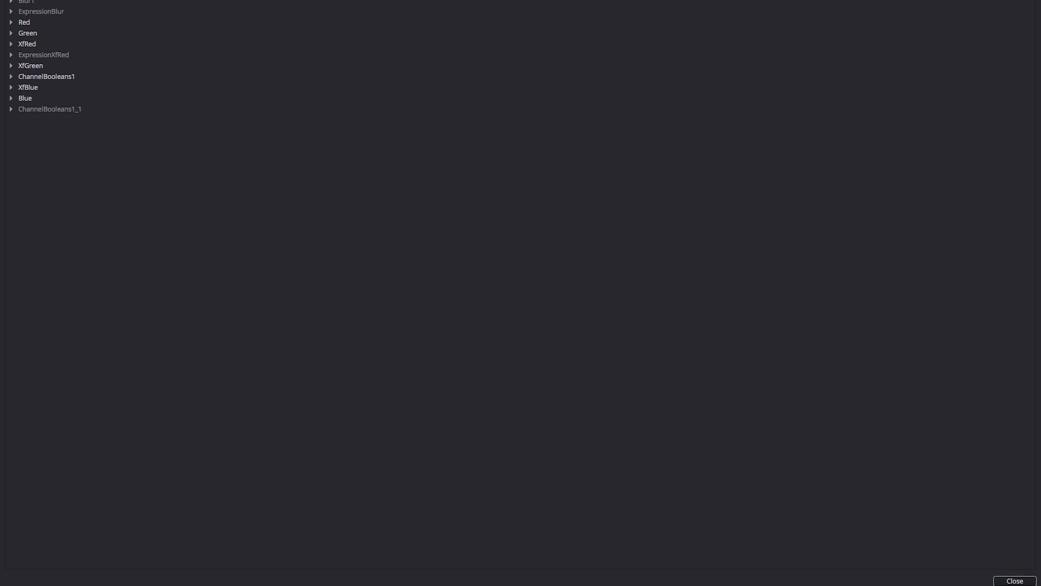
pyautogui.click(1014, 576)
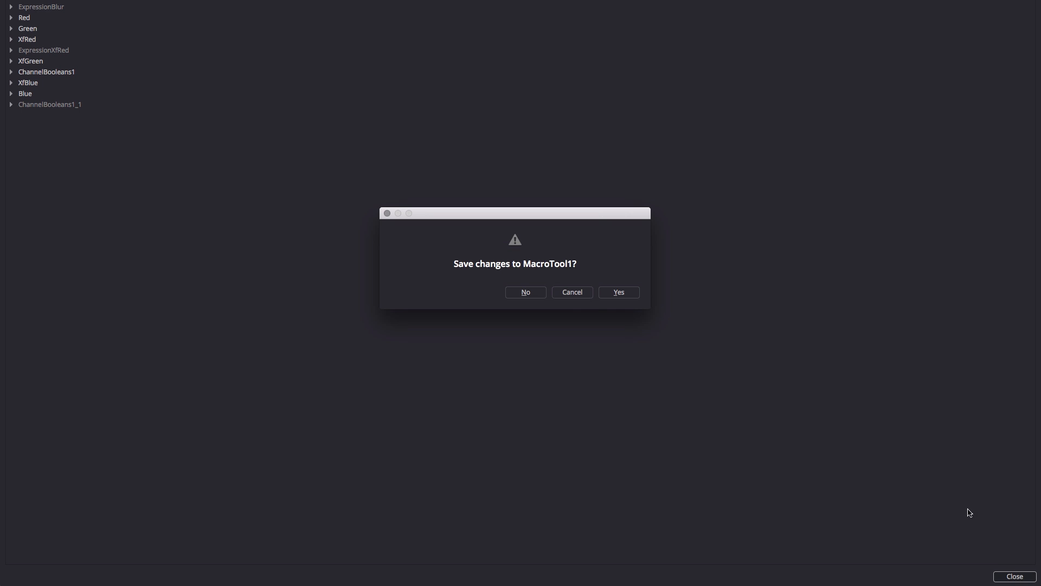
pyautogui.click(620, 294)
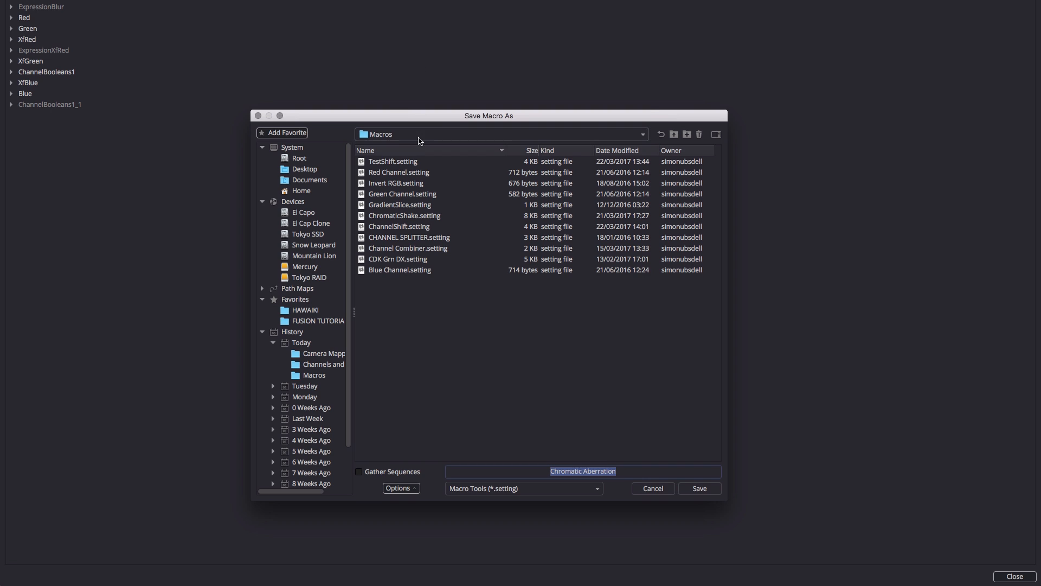
pyautogui.click(421, 135)
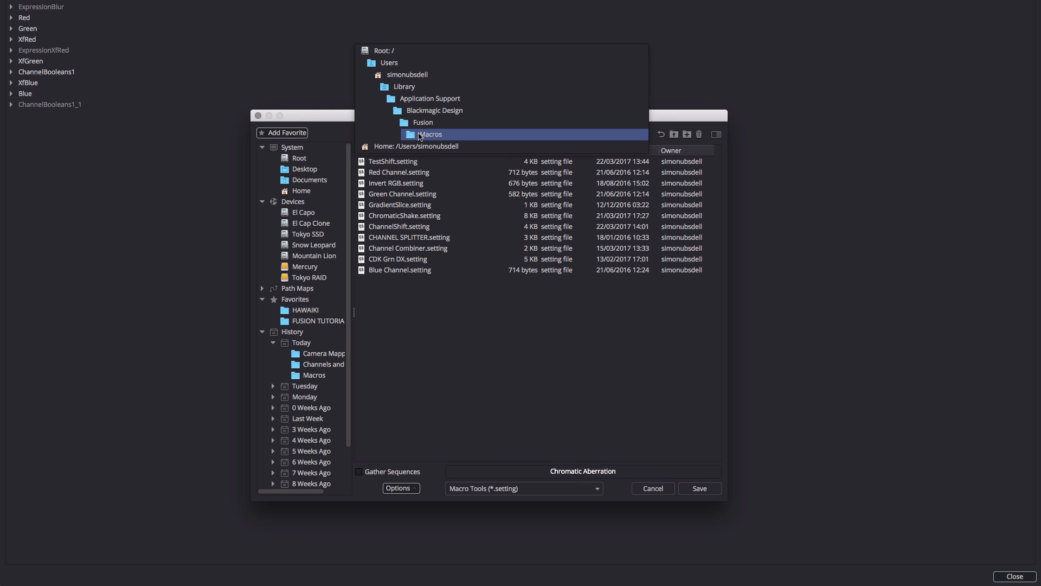
pyautogui.click(466, 135)
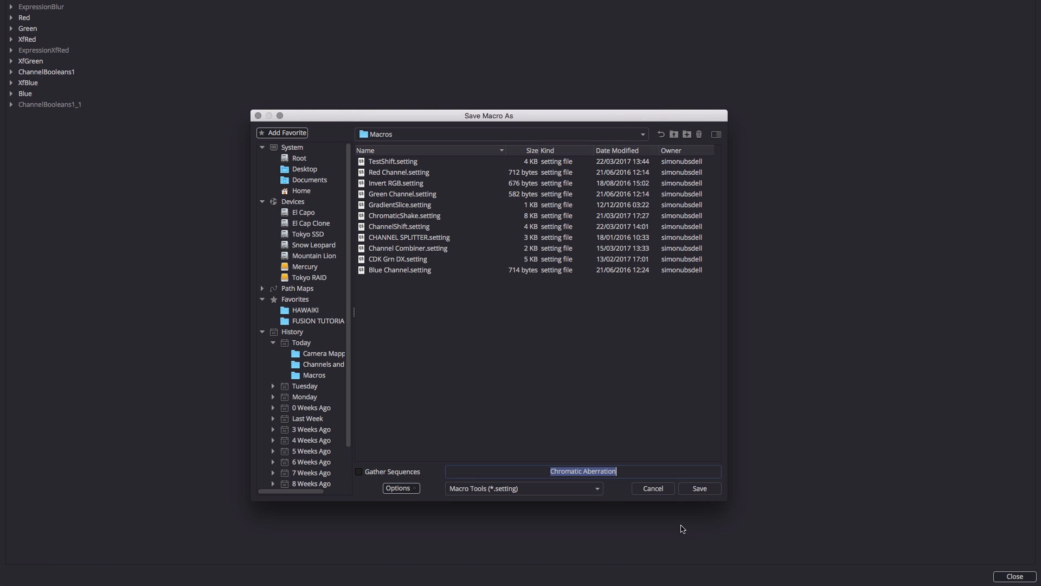
pyautogui.click(700, 489)
# Add the Chromatic Aberration macro below Corvette.mov and feed Corvette.mov into it.
pyautogui.click(95, 479)
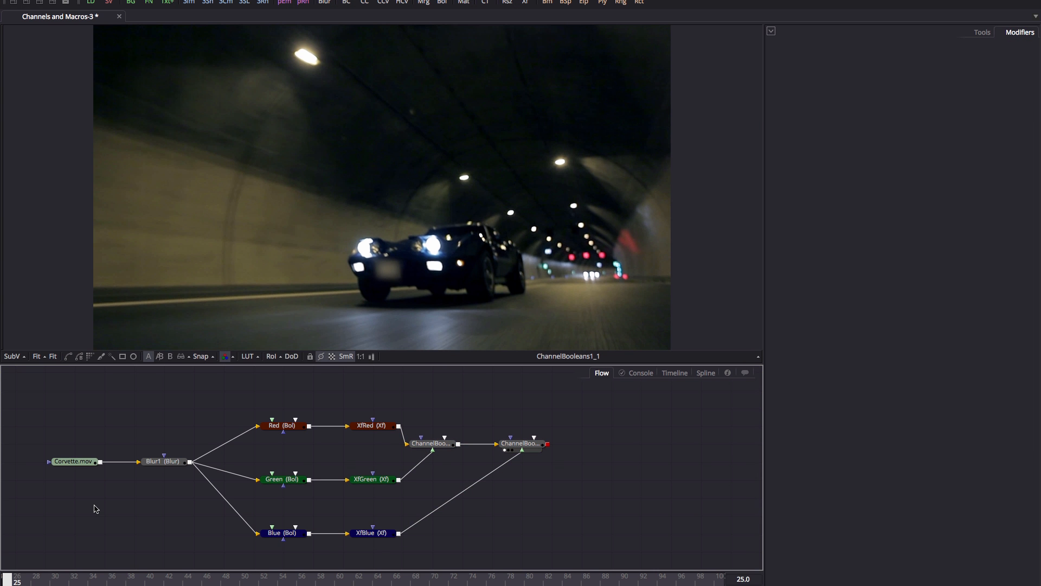
pyautogui.rightClick(95, 508)
pyautogui.moveTo(140, 300)
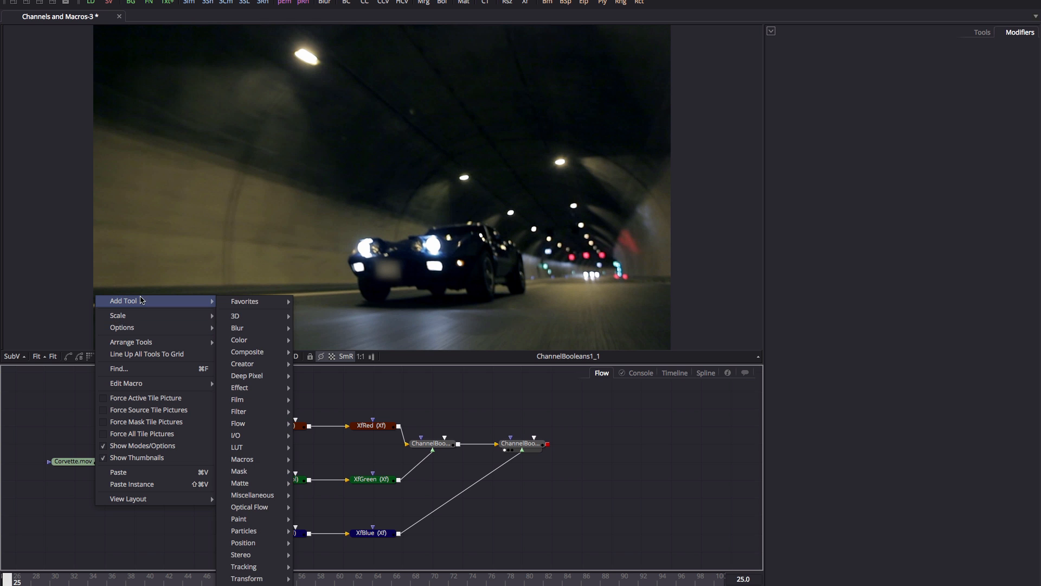
pyautogui.moveTo(252, 462)
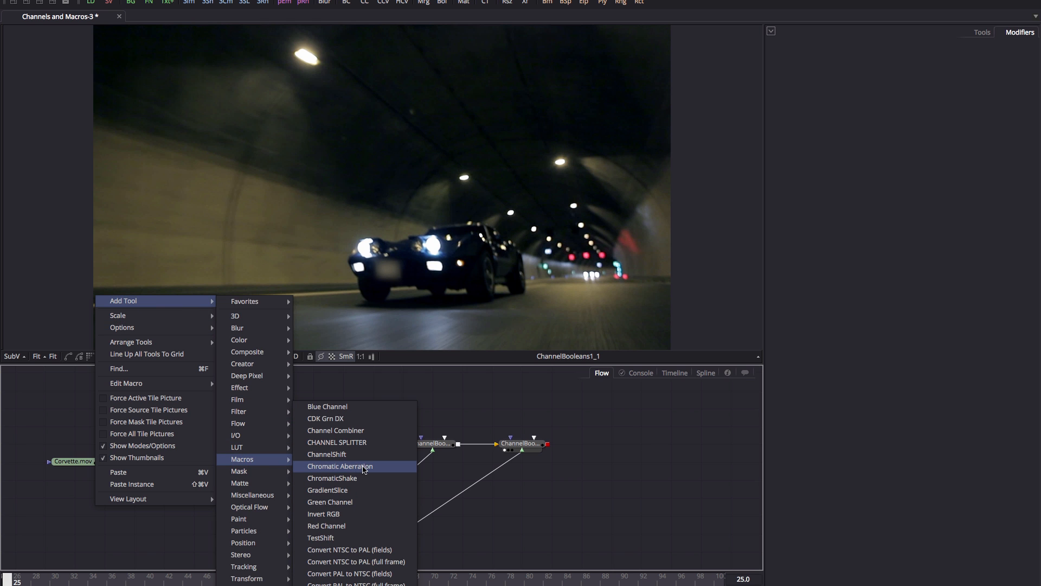
pyautogui.click(363, 467)
pyautogui.moveTo(103, 497); pyautogui.dragTo(169, 526)
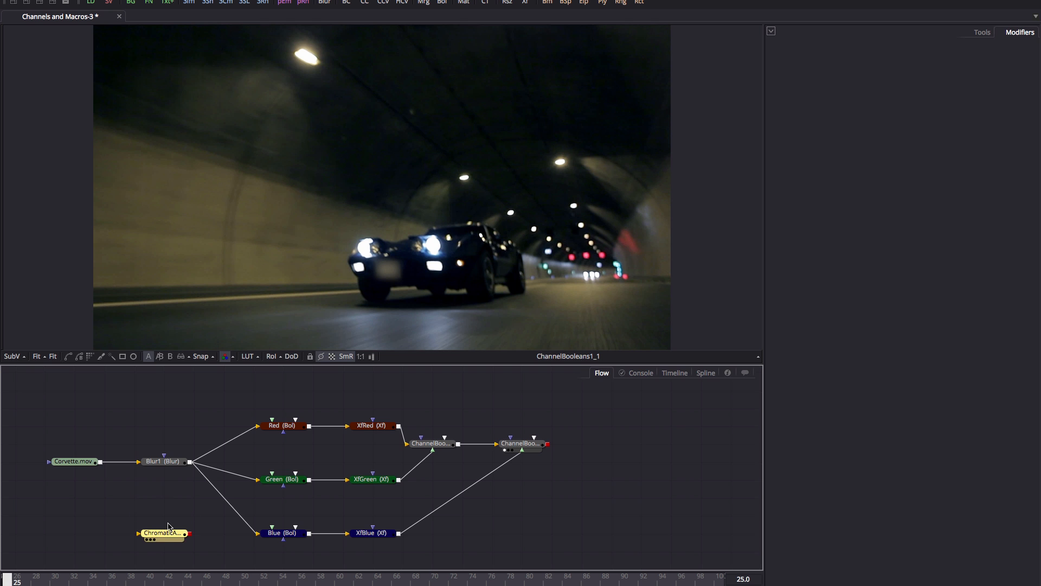
pyautogui.click(99, 462)
pyautogui.moveTo(101, 464); pyautogui.dragTo(158, 536)
# Test Master Shift and Blur Amount 10, then leave Blur Amount at 5 and Master Shift at 0.
pyautogui.click(159, 535)
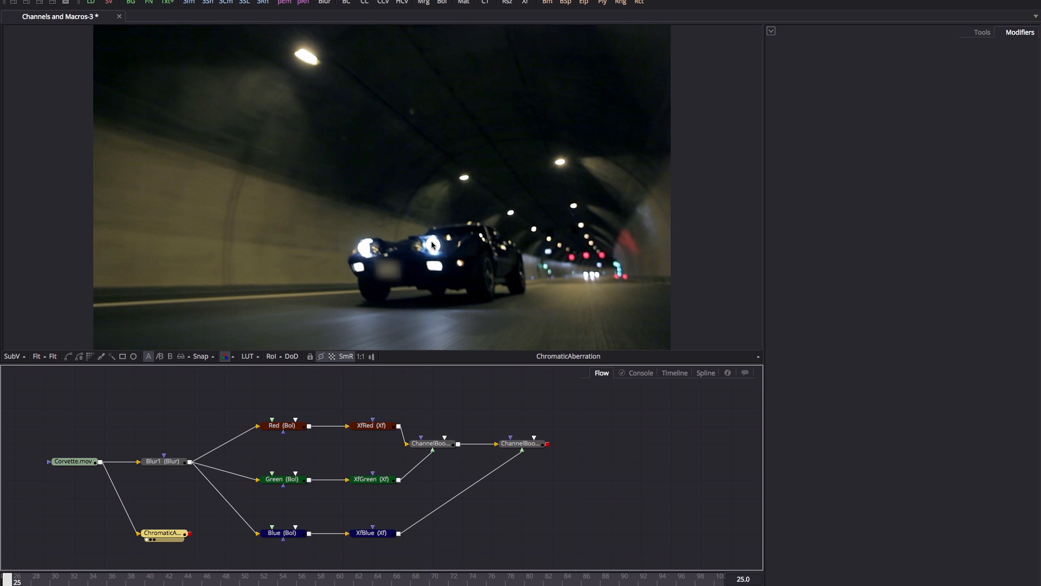
pyautogui.click(983, 33)
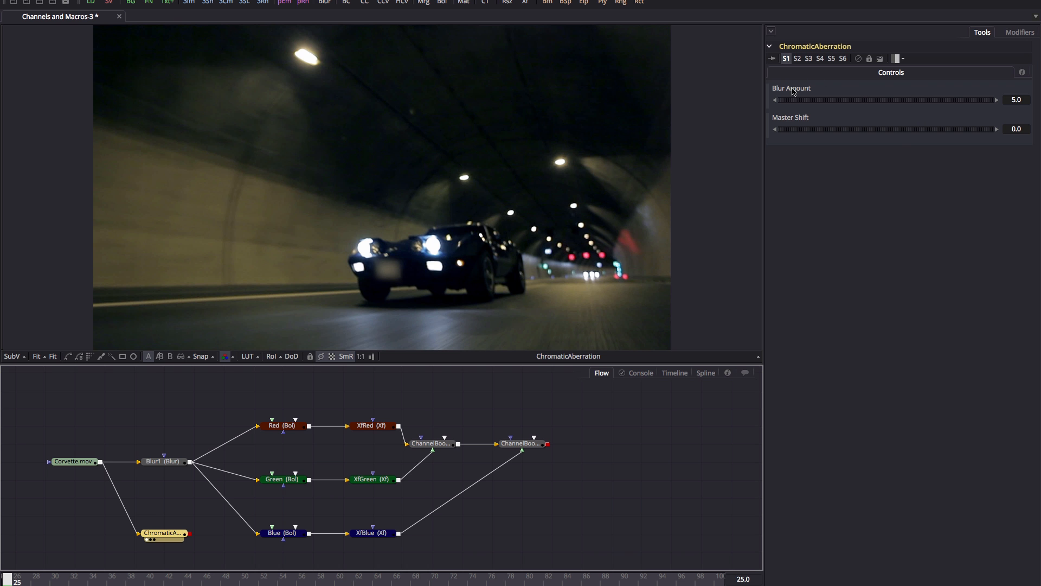
pyautogui.moveTo(909, 132)
pyautogui.mouseDown()
pyautogui.moveTo(890, 133)
pyautogui.moveTo(909, 131)
pyautogui.mouseUp()
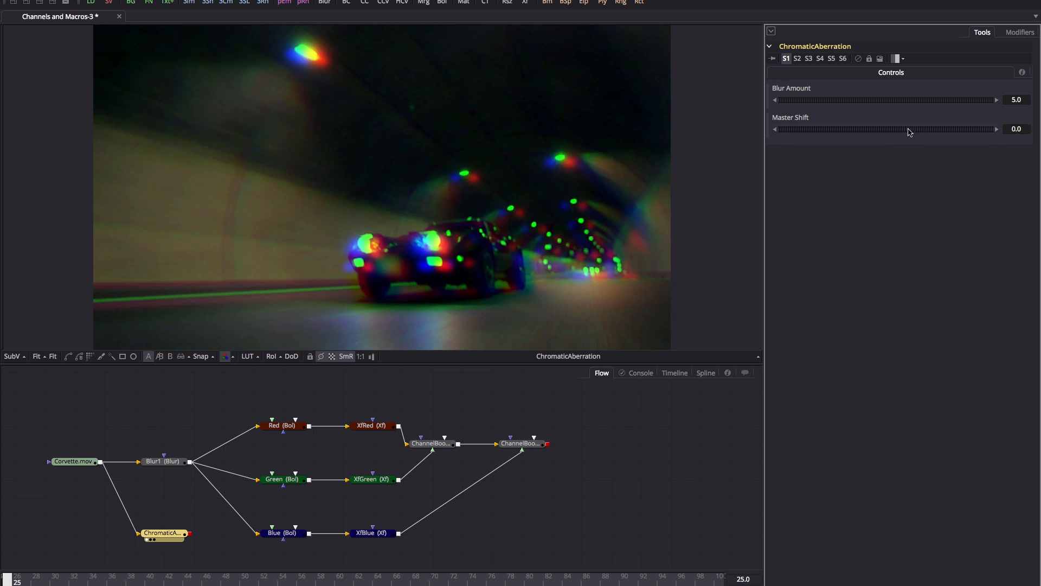
pyautogui.moveTo(1024, 100); pyautogui.dragTo(993, 98)
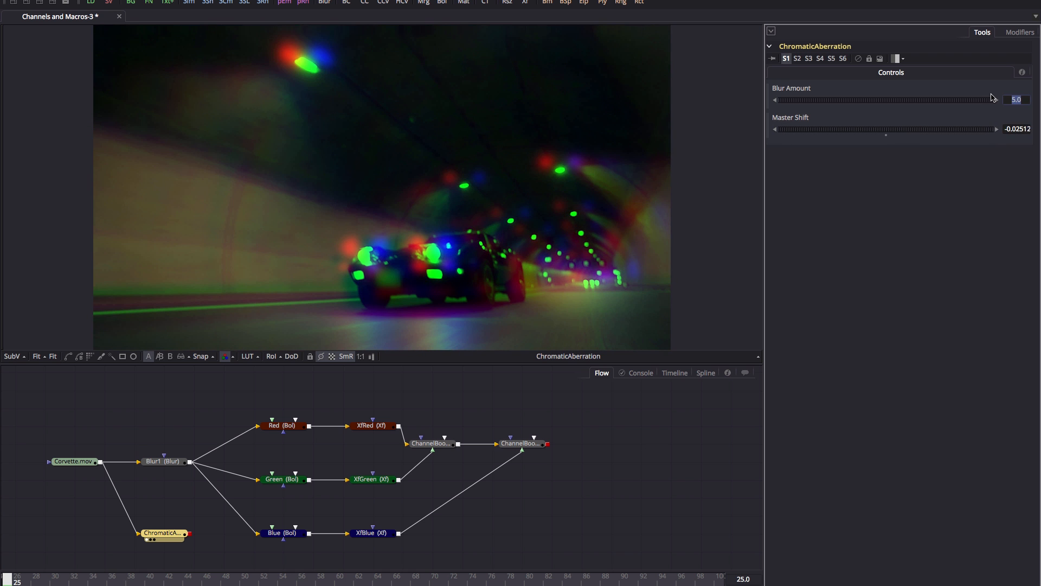
pyautogui.write('10')
pyautogui.press('Tab')
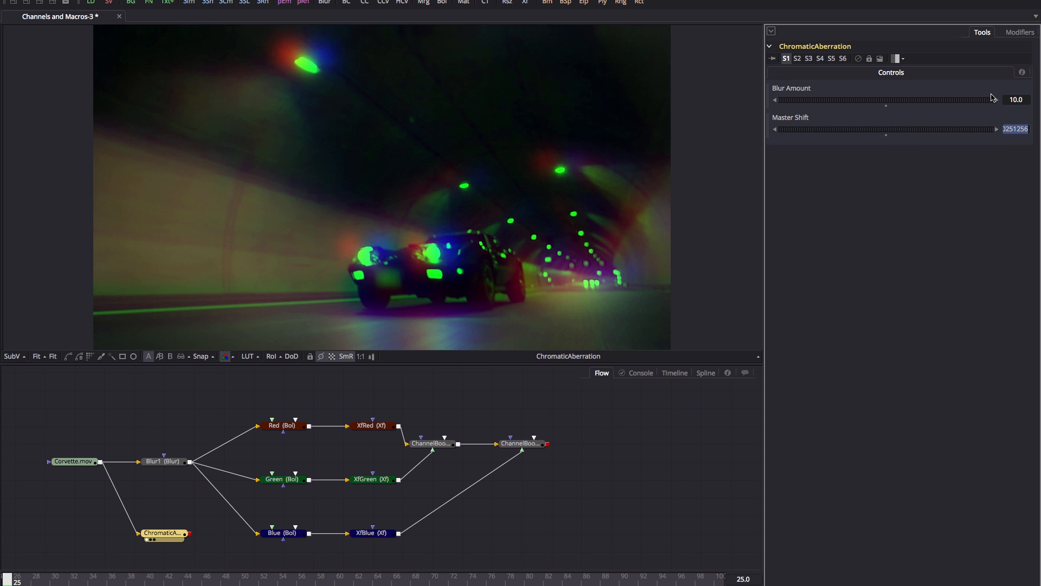
pyautogui.hotkey('shift', 'Tab')
pyautogui.write('5')
pyautogui.press('Tab')
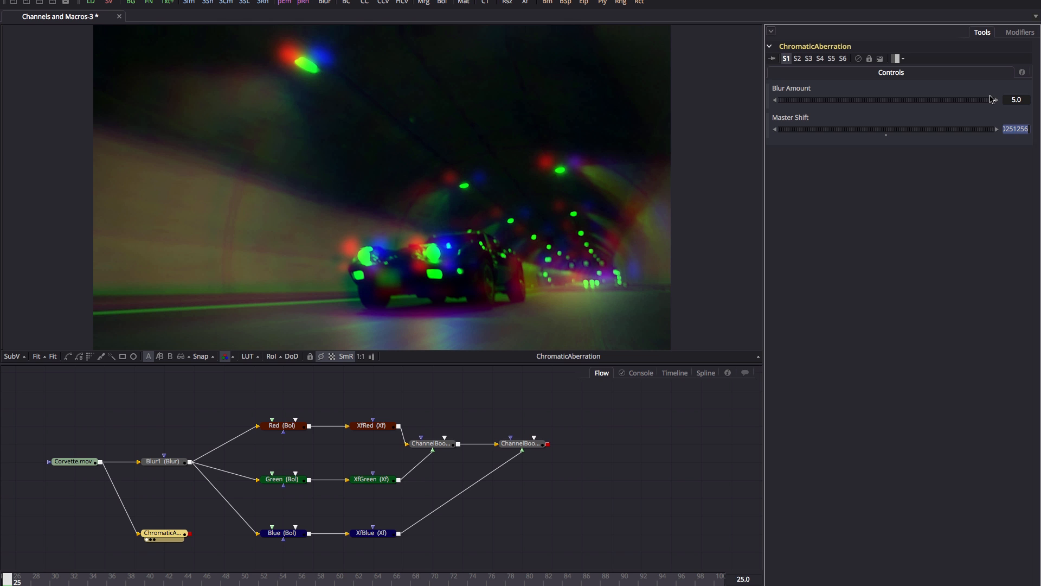
pyautogui.write('0')
pyautogui.click(1018, 97)
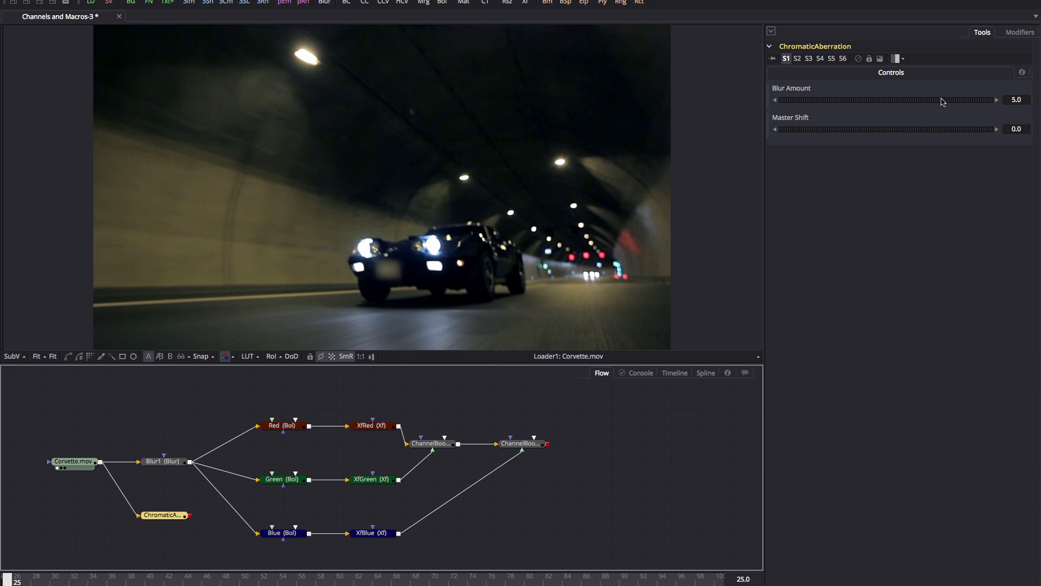
pyautogui.click(158, 518)
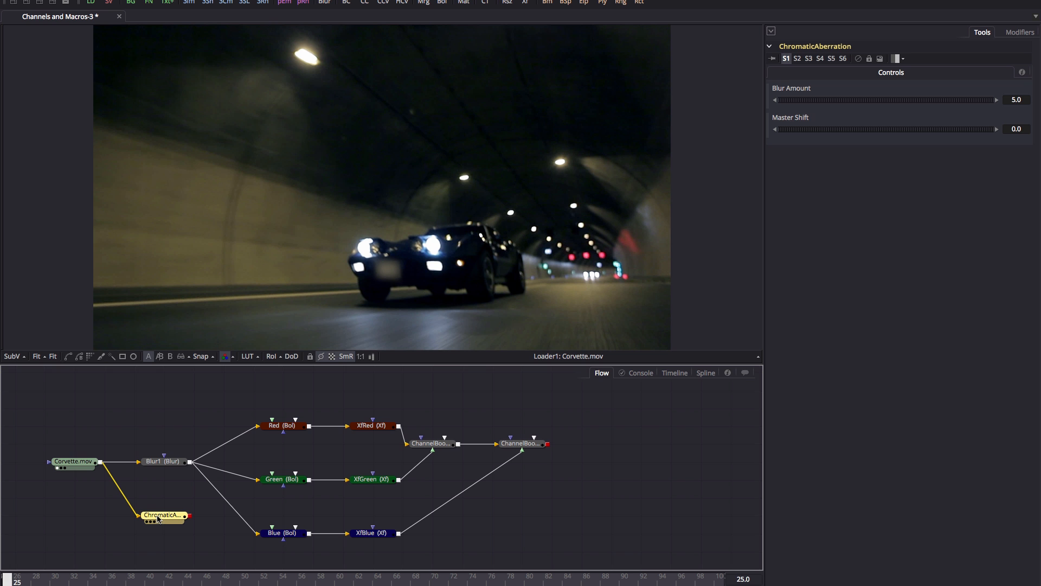
# In the macro's control editor, make Input1 (Blur Amount) a slider on the Controls page.
pyautogui.rightClick(158, 517)
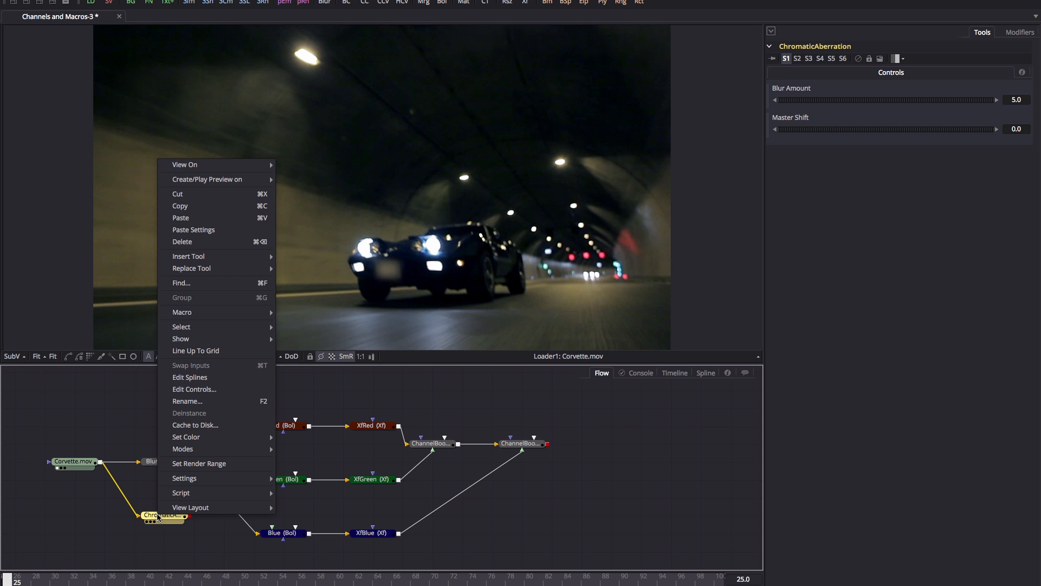
pyautogui.click(211, 389)
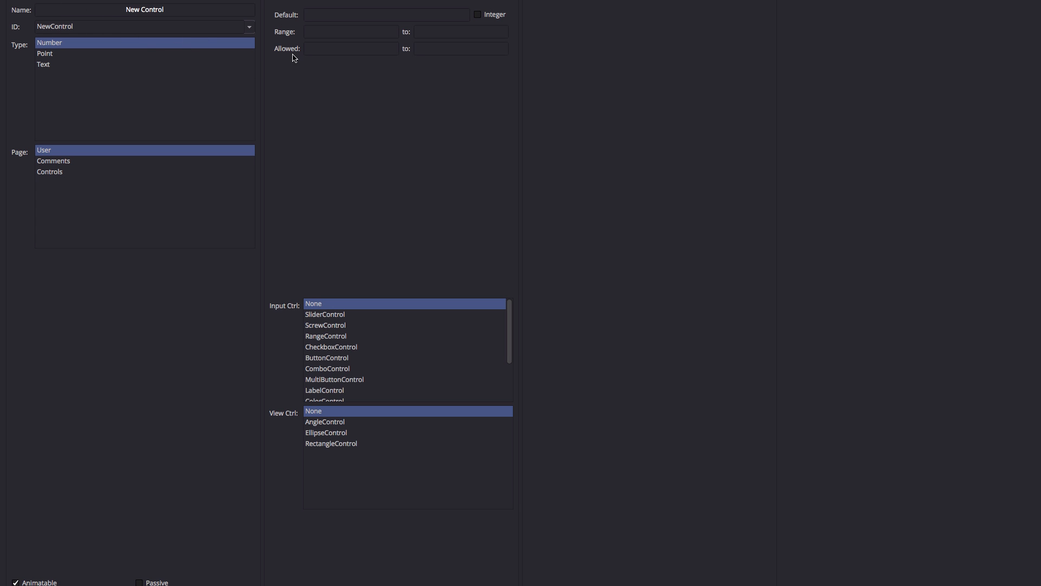
pyautogui.click(250, 28)
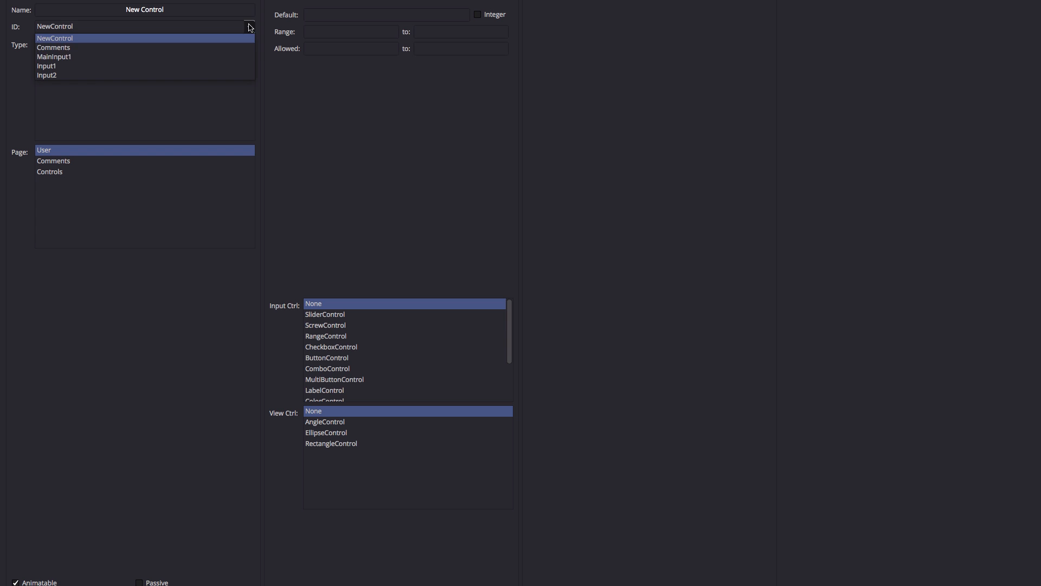
pyautogui.click(152, 64)
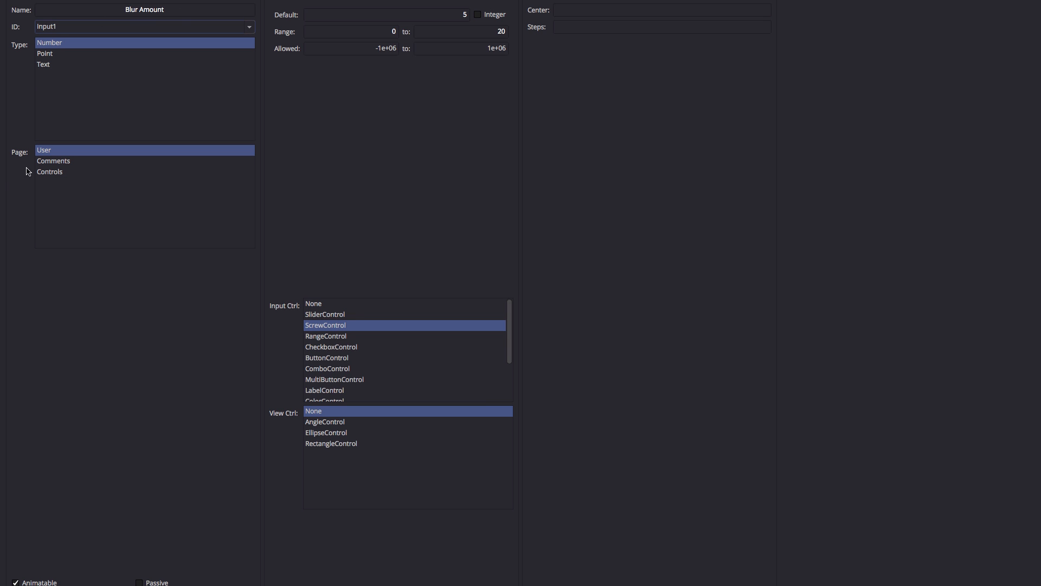
pyautogui.click(50, 172)
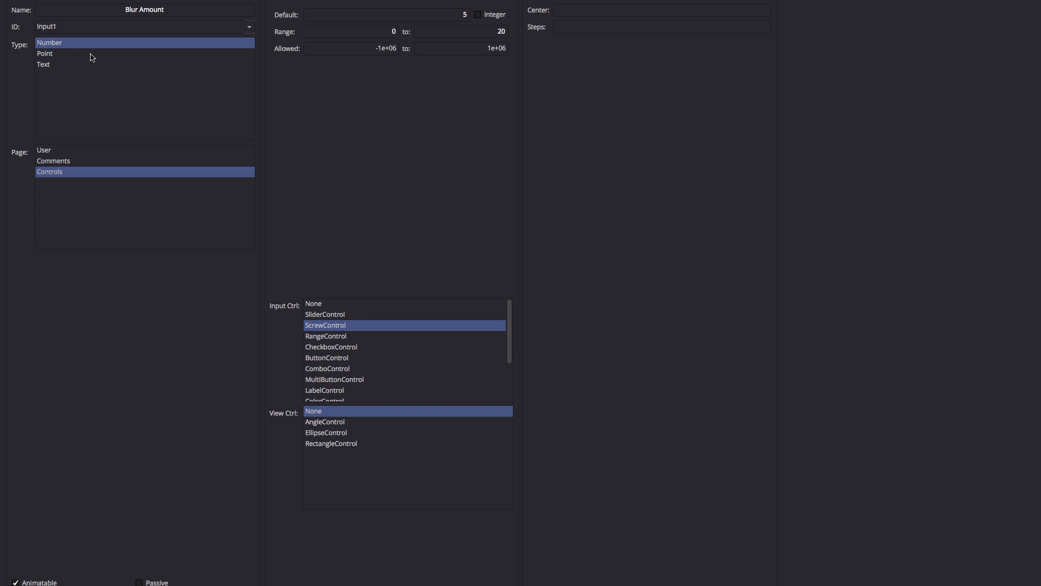
pyautogui.click(322, 316)
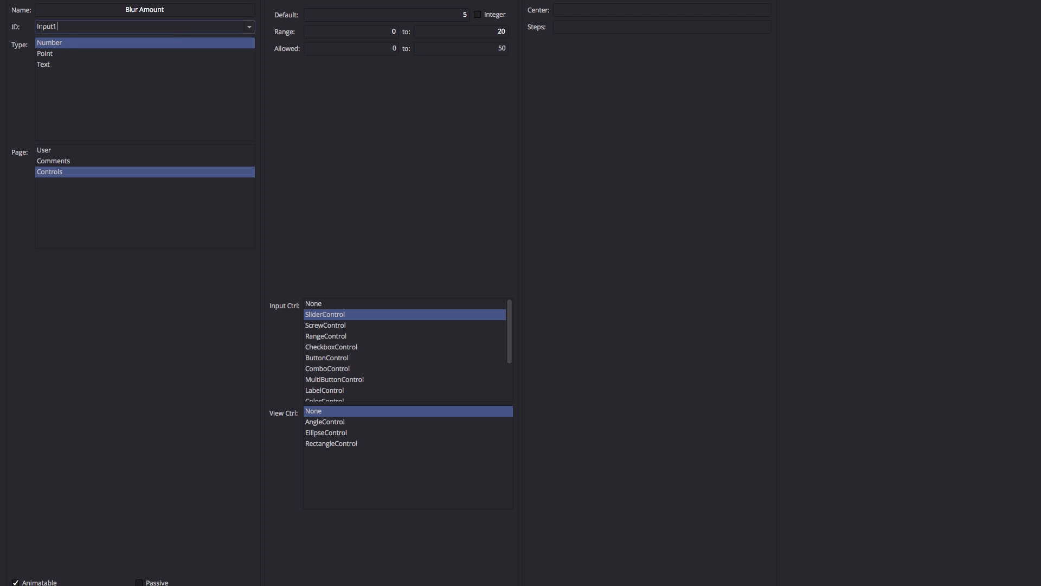
# Make Input2 (Master Shift) a Controls-page slider allowing -1 to 1.
pyautogui.click(249, 27)
pyautogui.click(196, 70)
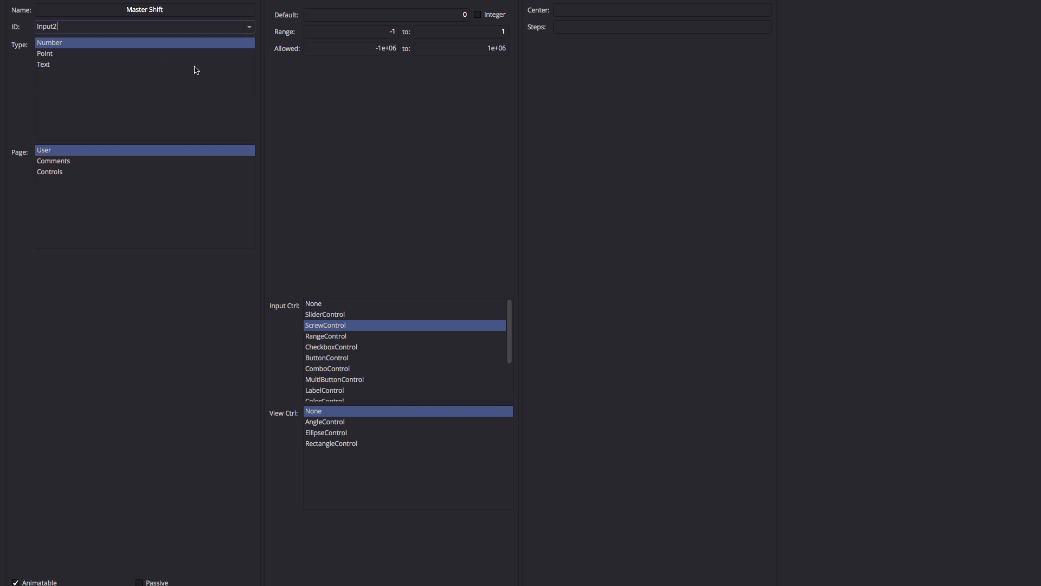
pyautogui.click(48, 172)
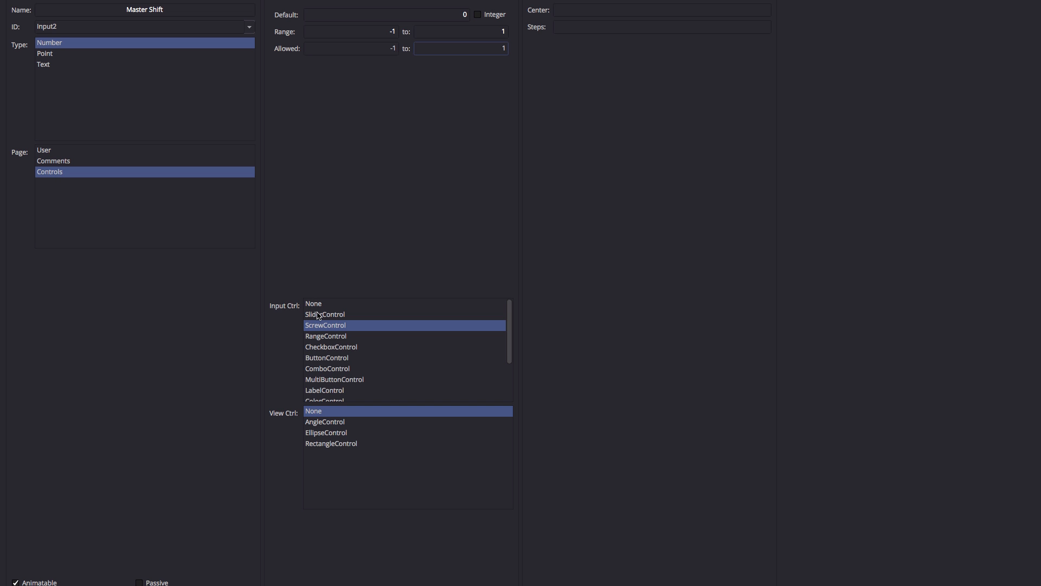
pyautogui.click(319, 316)
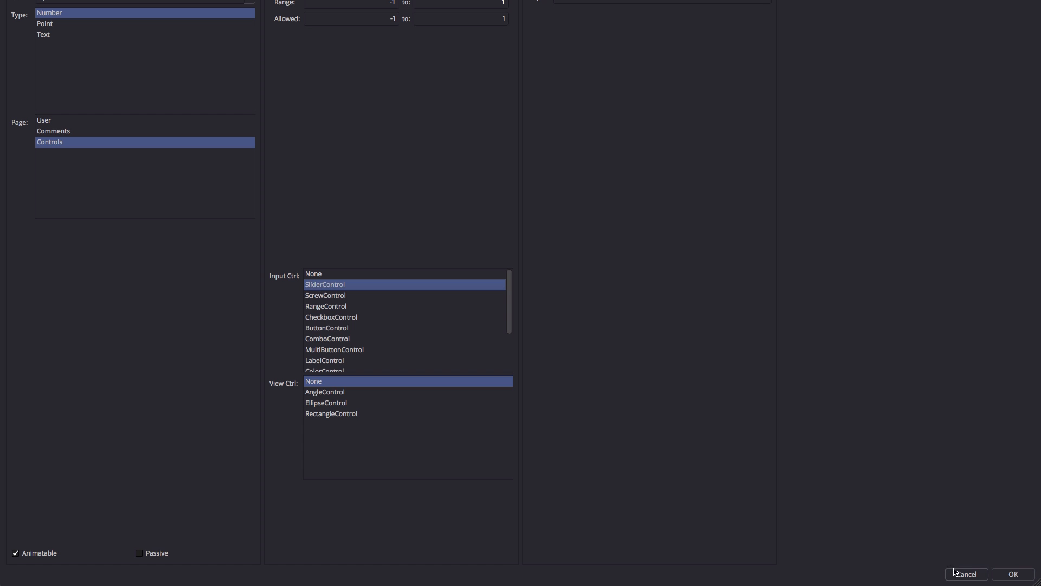
# Apply the control edits, then set Blur Amount to 2.75 and Master Shift to about 0.065.
pyautogui.click(1013, 575)
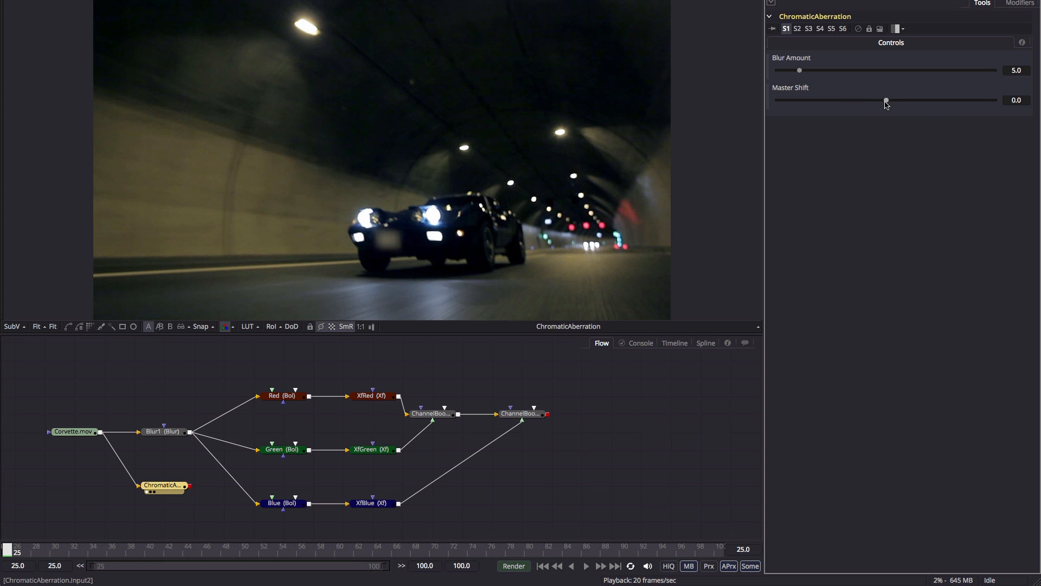
pyautogui.moveTo(886, 101)
pyautogui.mouseDown()
pyautogui.moveTo(818, 100)
pyautogui.moveTo(920, 102)
pyautogui.moveTo(887, 110)
pyautogui.mouseUp()
pyautogui.moveTo(800, 71); pyautogui.dragTo(792, 72)
pyautogui.moveTo(886, 100); pyautogui.dragTo(889, 101)
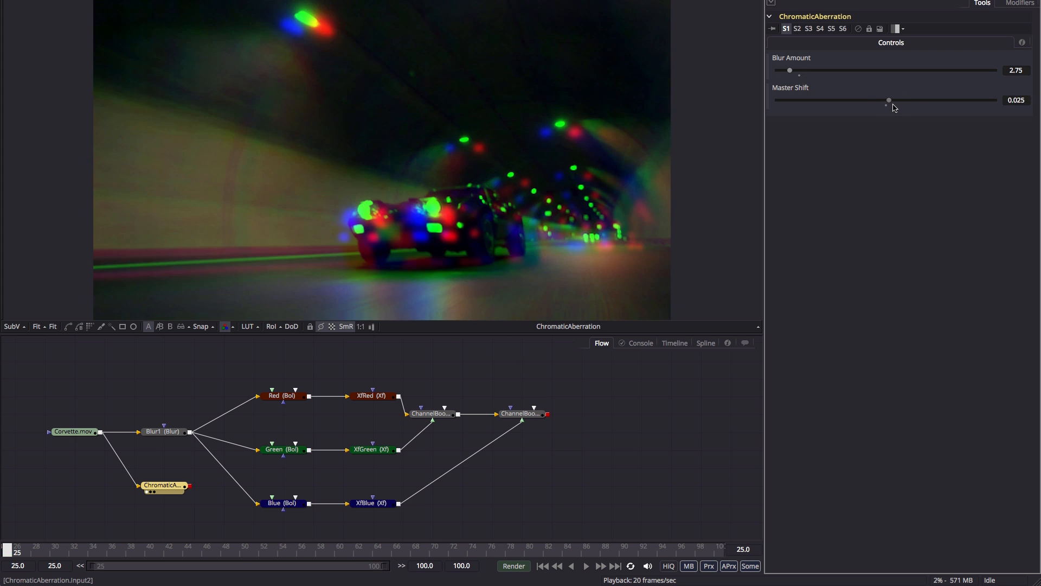
pyautogui.moveTo(895, 108)
pyautogui.mouseDown()
pyautogui.moveTo(884, 107)
pyautogui.moveTo(894, 107)
pyautogui.mouseUp()
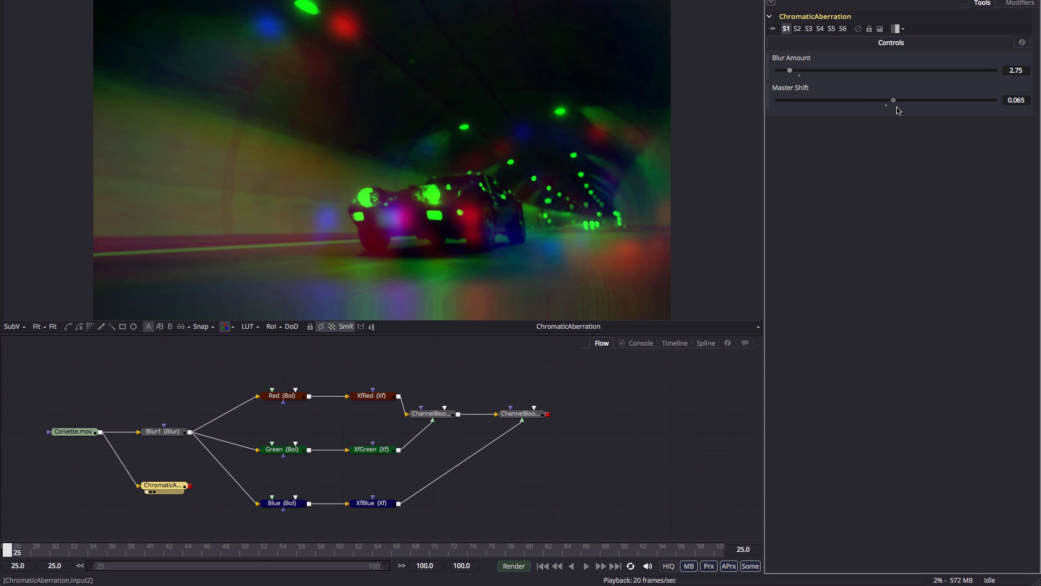
# Set Input2's Master Shift slider range to -0.25 to 0.25 in the control editor and apply it.
pyautogui.rightClick(163, 487)
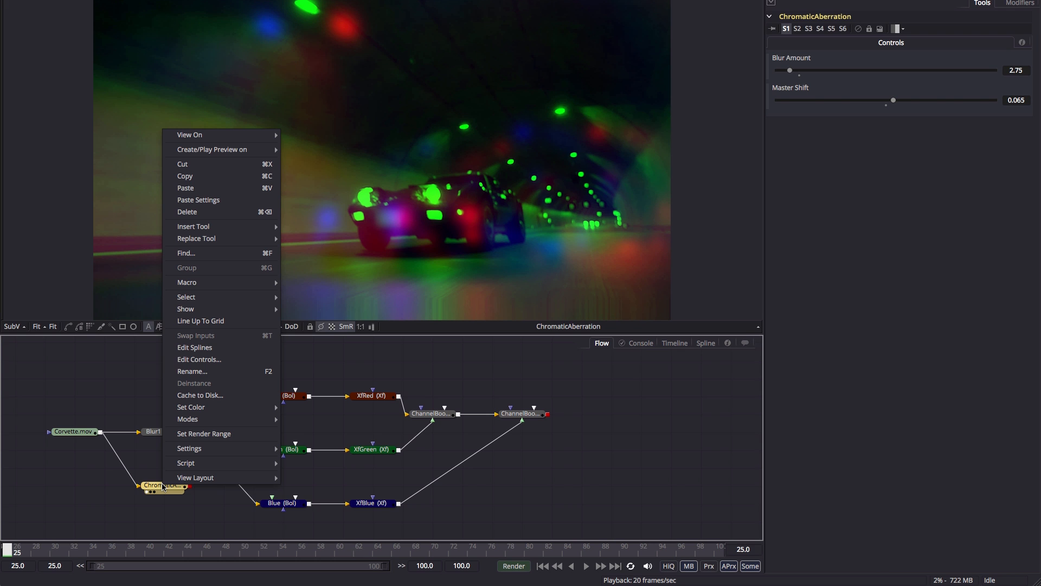
pyautogui.click(199, 359)
pyautogui.click(251, 35)
pyautogui.click(131, 85)
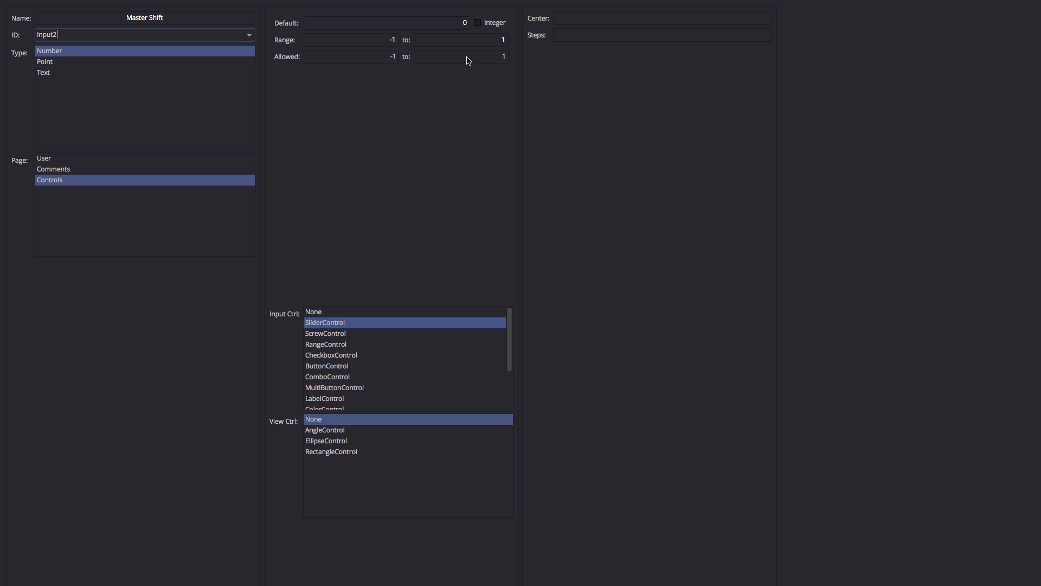
pyautogui.click(374, 40)
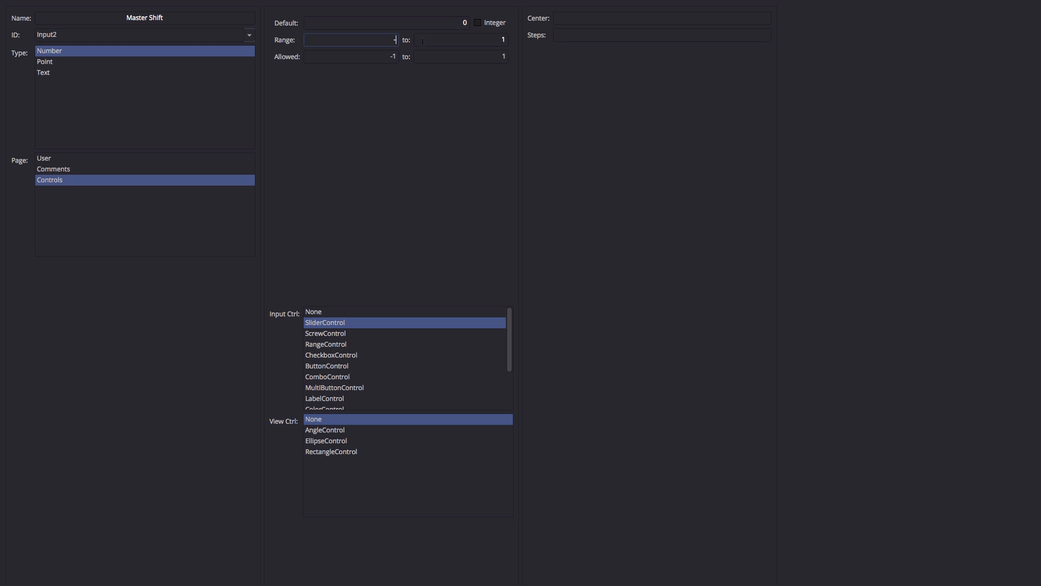
pyautogui.write('-.25')
pyautogui.press('Tab')
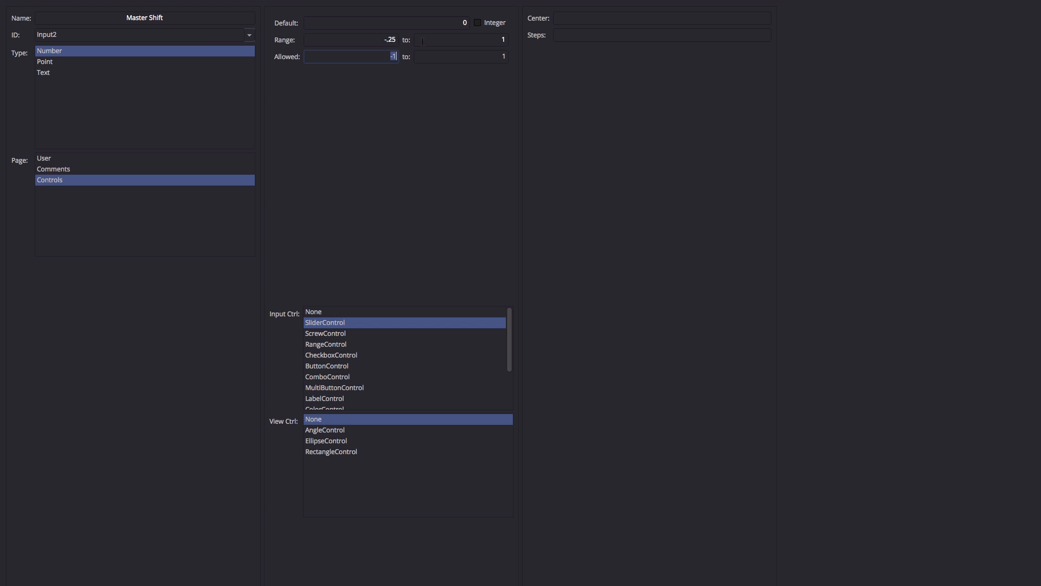
pyautogui.click(422, 40)
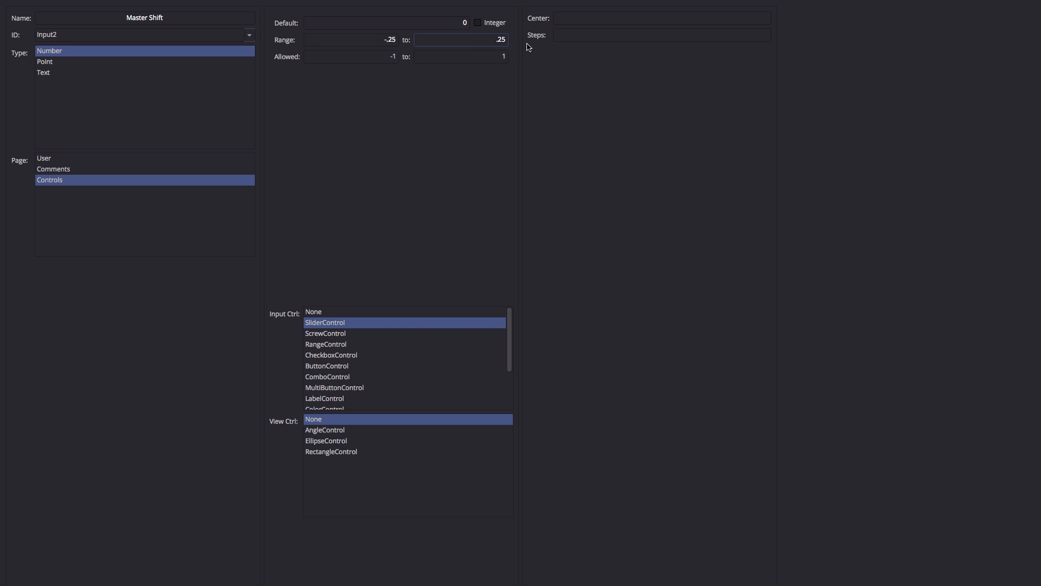
pyautogui.click(1013, 572)
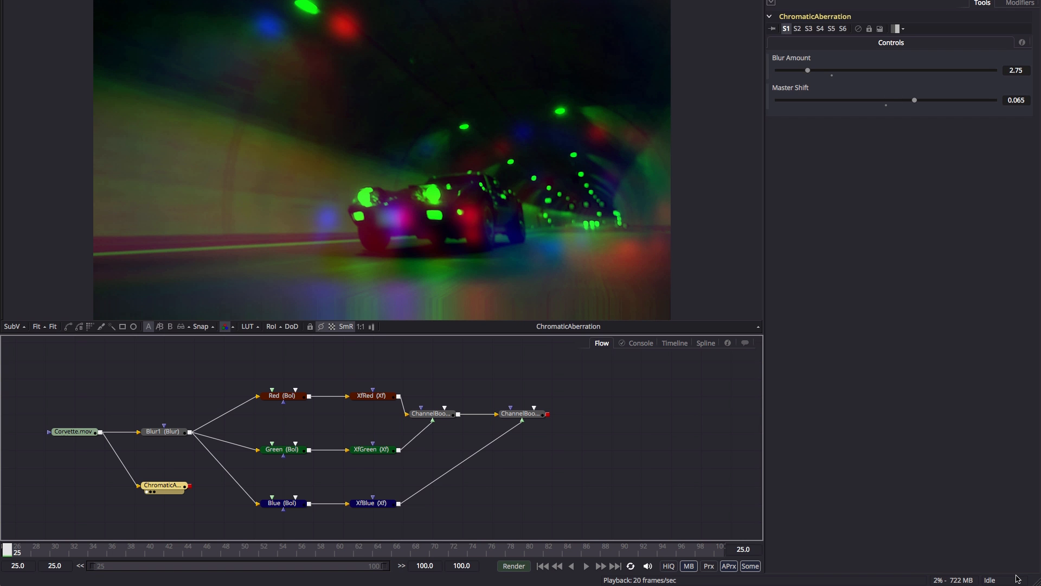
# Test Master Shift in its new range and inspect the XfRed and channel-splitting nodes.
pyautogui.moveTo(914, 100)
pyautogui.mouseDown()
pyautogui.moveTo(859, 101)
pyautogui.moveTo(927, 100)
pyautogui.moveTo(781, 104)
pyautogui.moveTo(935, 105)
pyautogui.moveTo(857, 106)
pyautogui.moveTo(927, 106)
pyautogui.mouseUp()
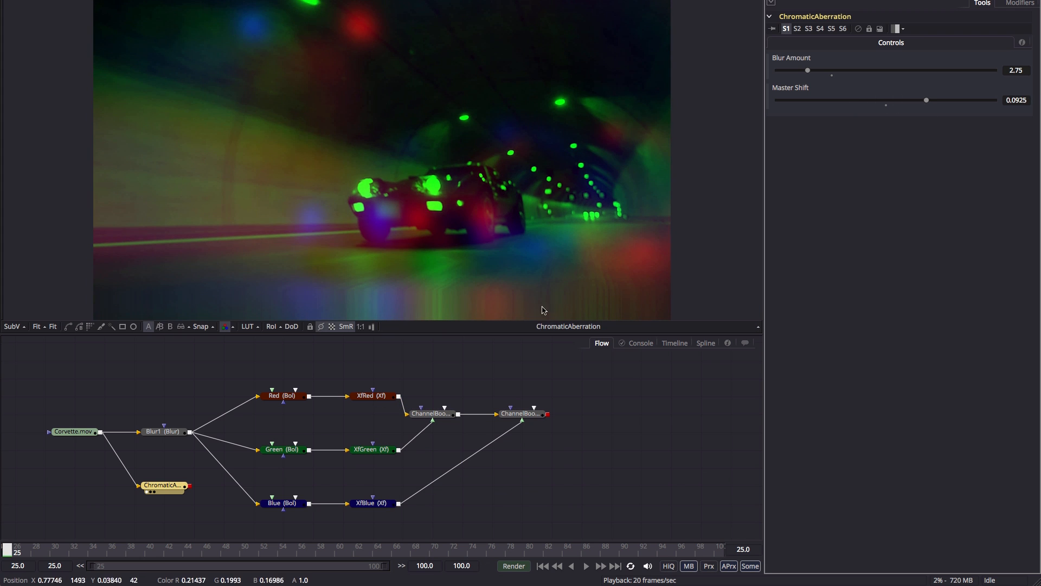
pyautogui.click(372, 396)
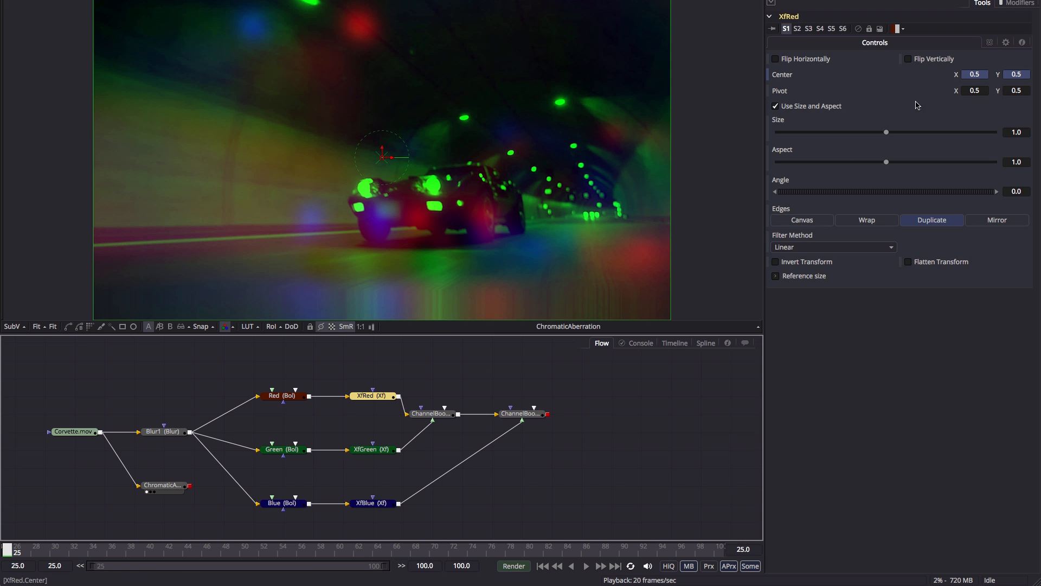
pyautogui.click(989, 43)
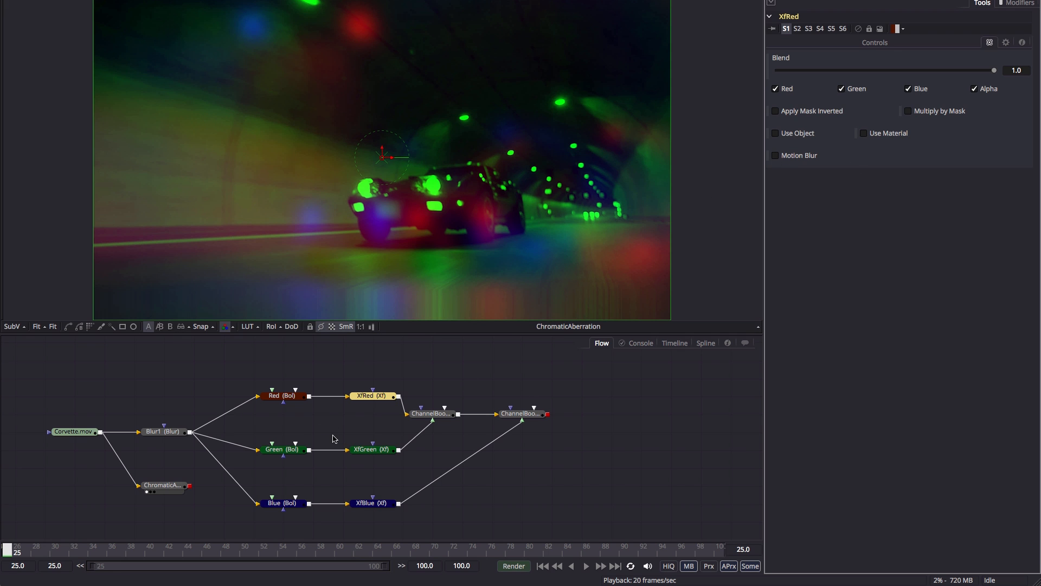
pyautogui.moveTo(149, 373); pyautogui.dragTo(585, 465)
pyautogui.scroll(-5, 500, 507)
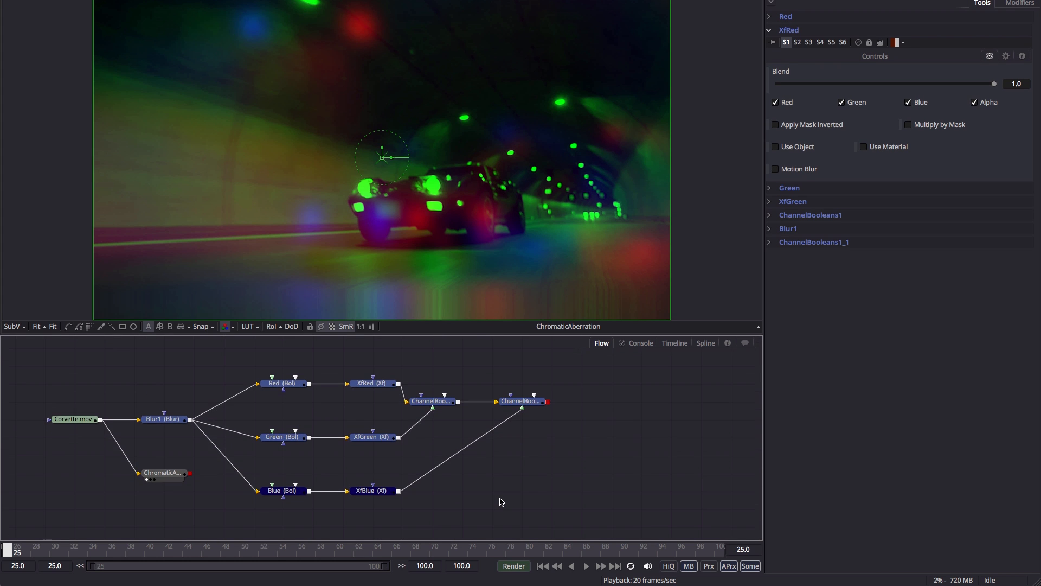
pyautogui.moveTo(189, 393); pyautogui.dragTo(161, 448)
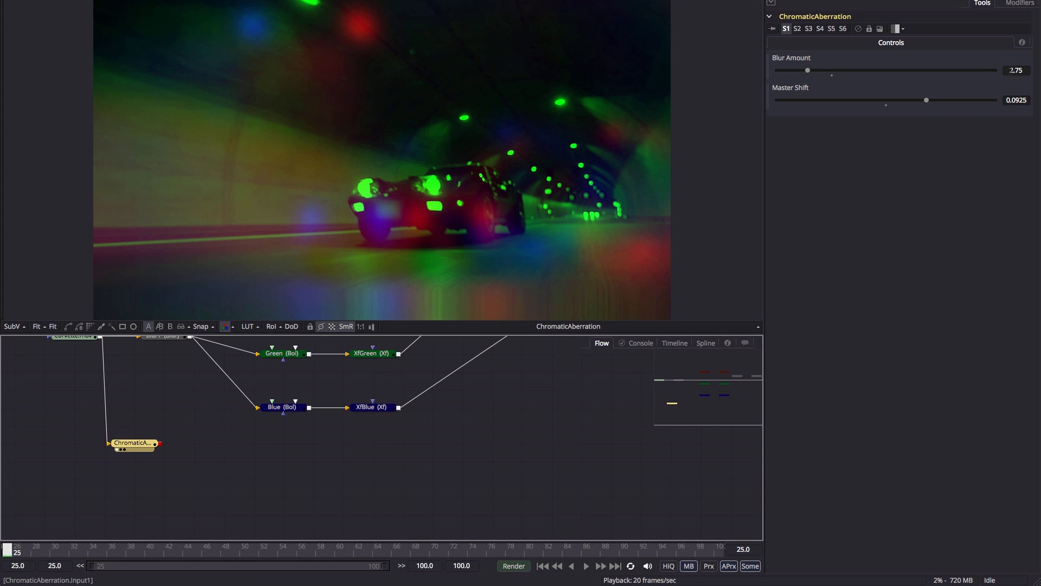
# Reset Blur Amount to 5.0 and Master Shift to 0, then go to frame 54.
pyautogui.click(1016, 70)
pyautogui.write('5')
pyautogui.press('Tab')
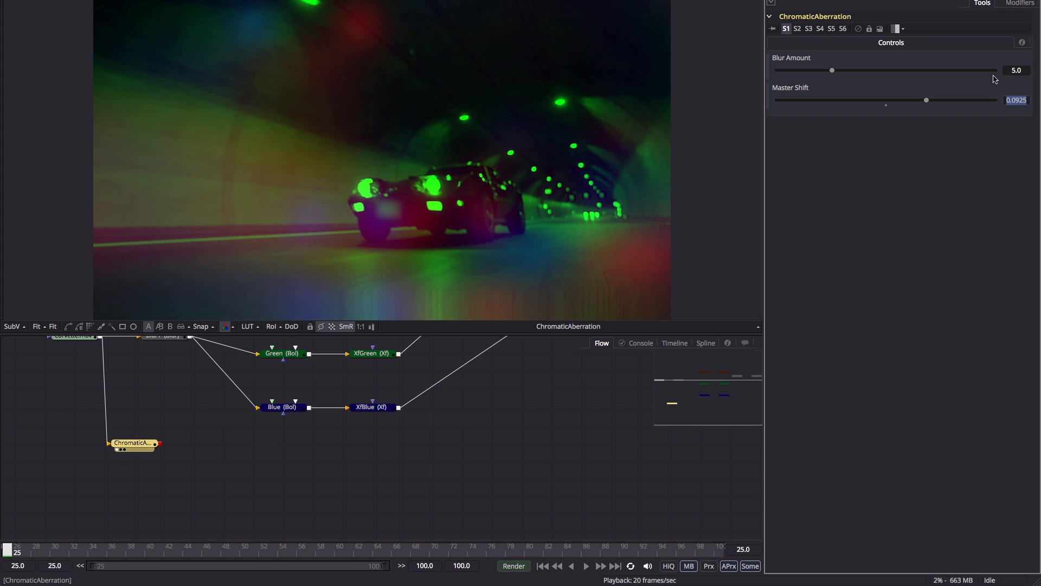
pyautogui.write('0')
pyautogui.press('Tab')
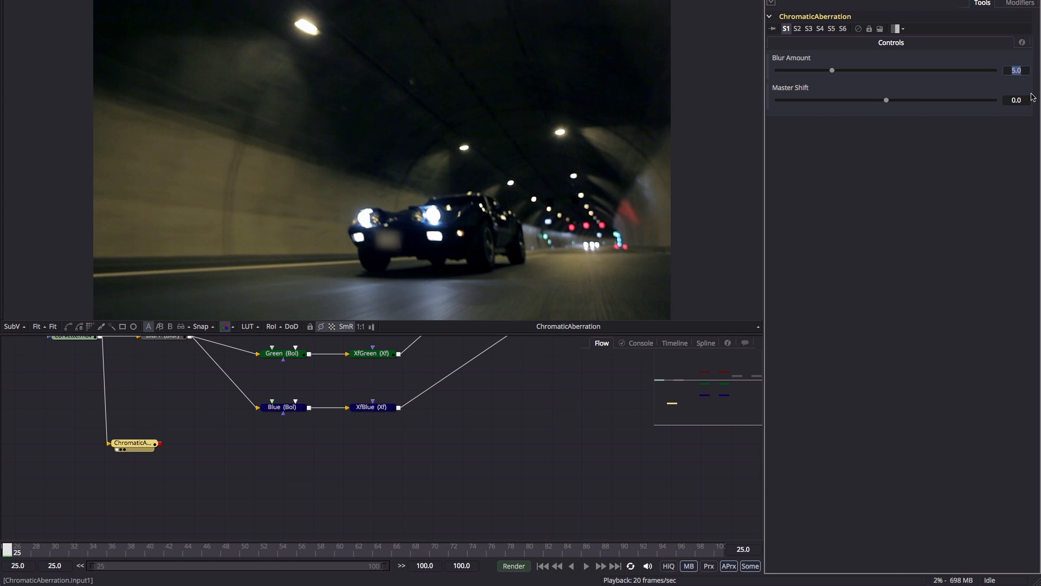
pyautogui.click(282, 551)
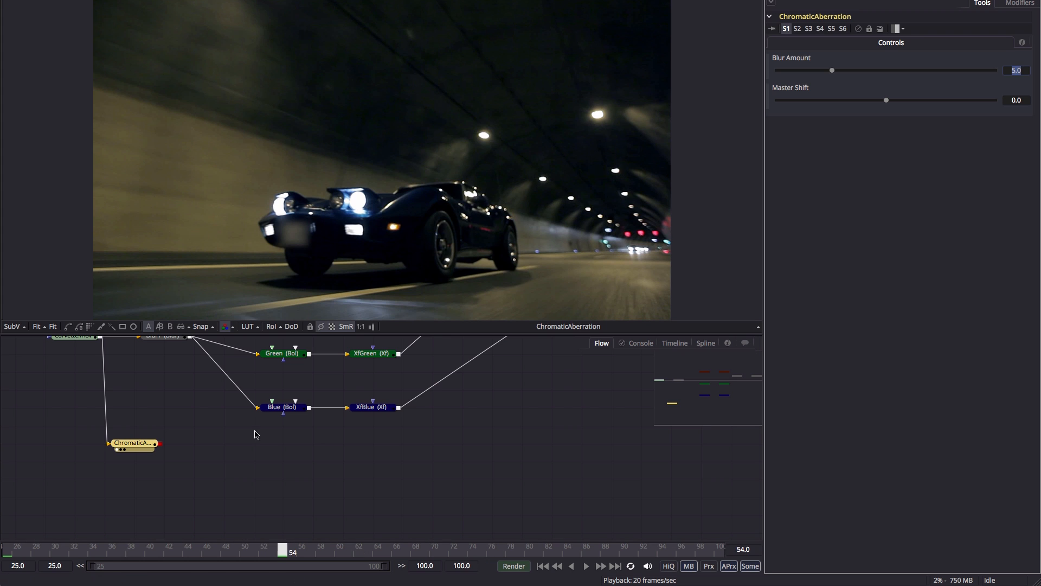
# Drive Master Shift with a Perturb modifier set to Speed 40 and Strength 0.
pyautogui.rightClick(793, 88)
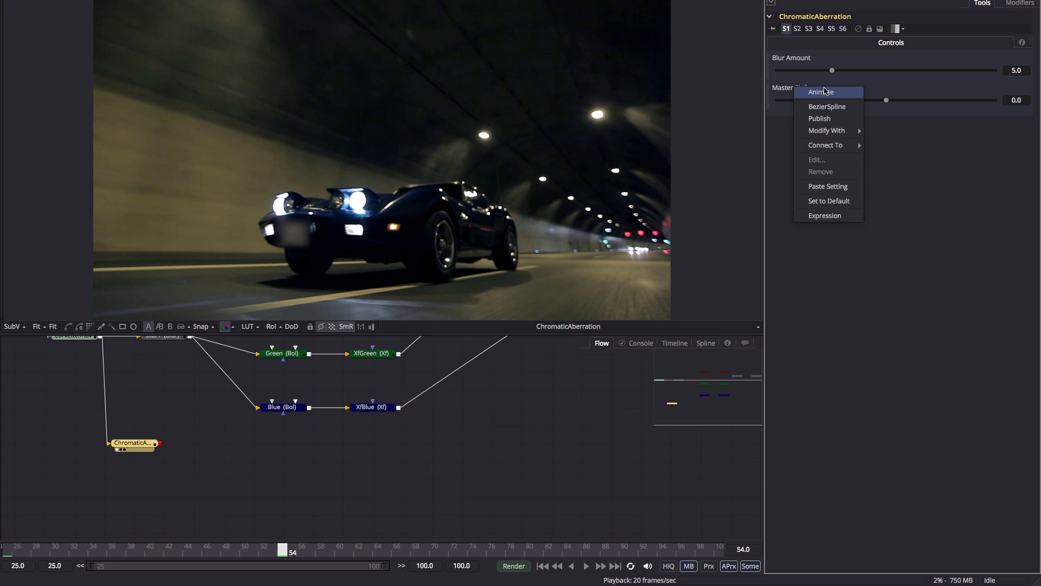
pyautogui.moveTo(831, 137)
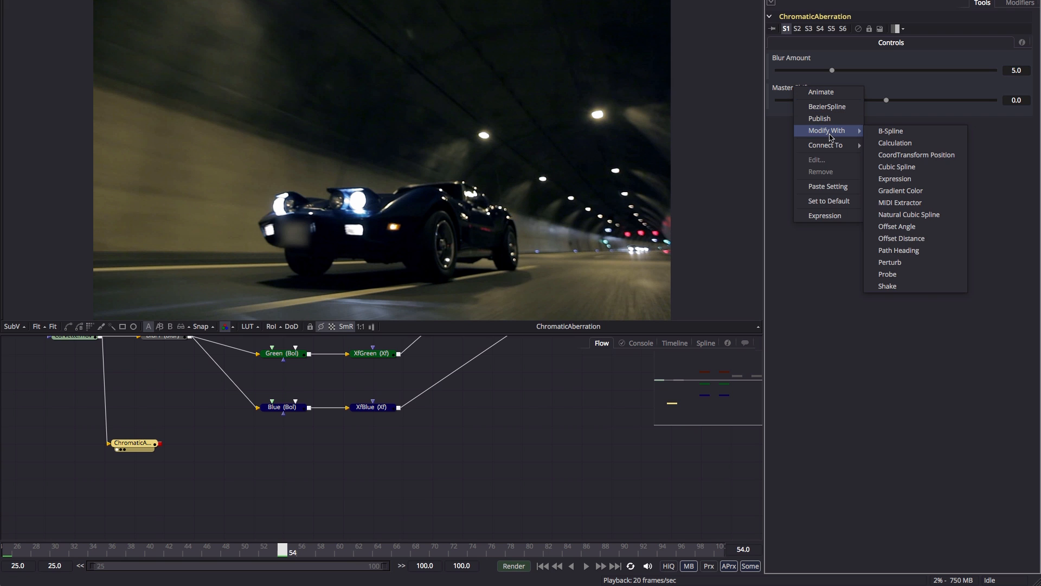
pyautogui.click(910, 262)
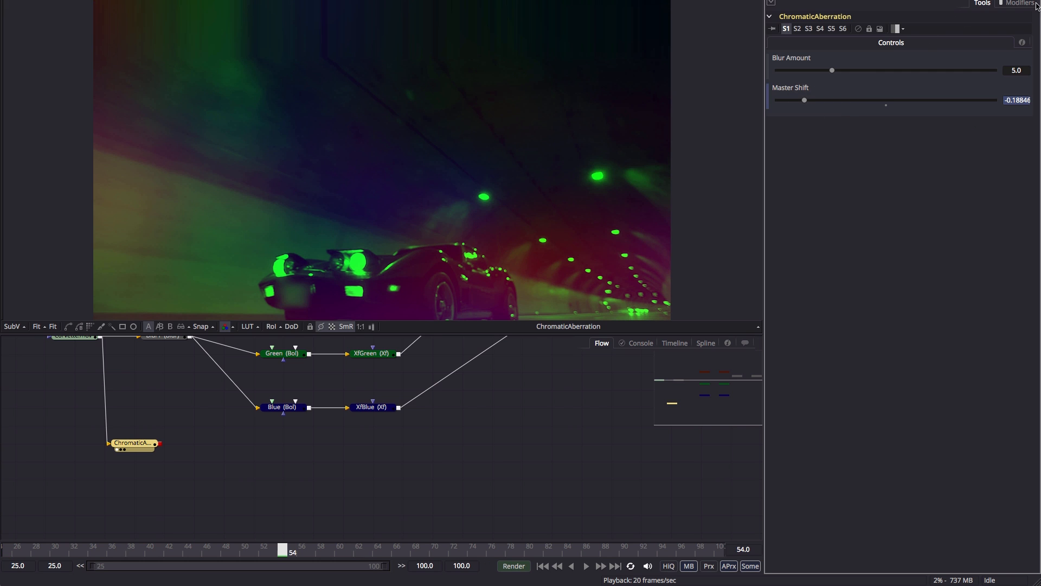
pyautogui.click(1023, 5)
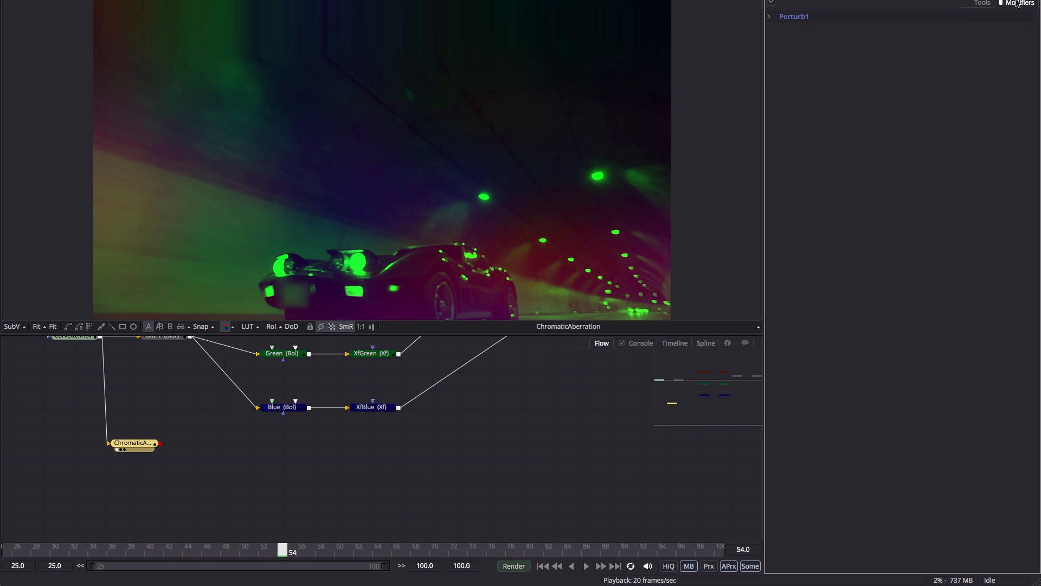
pyautogui.click(780, 17)
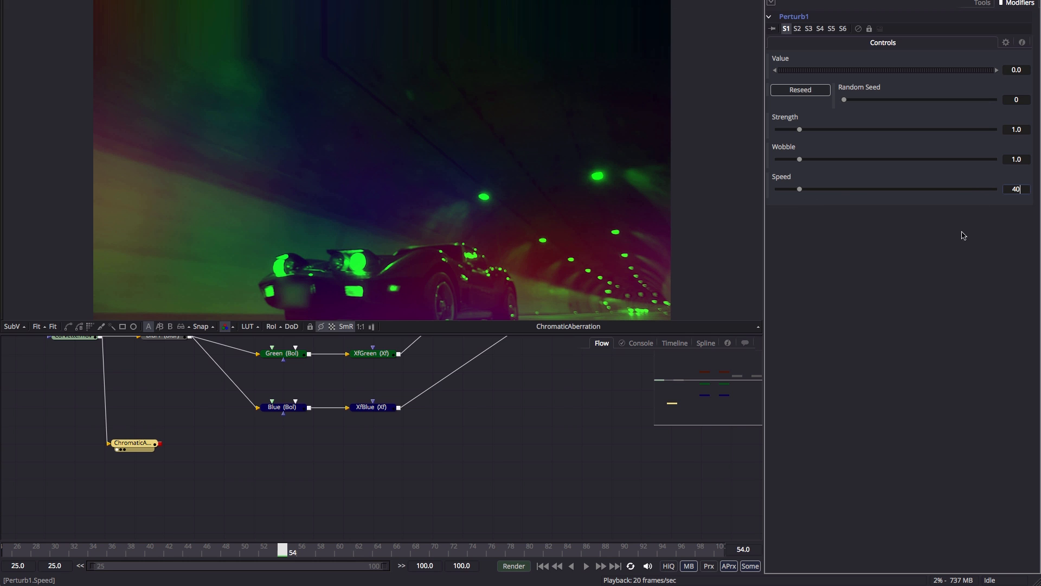
pyautogui.press('Return')
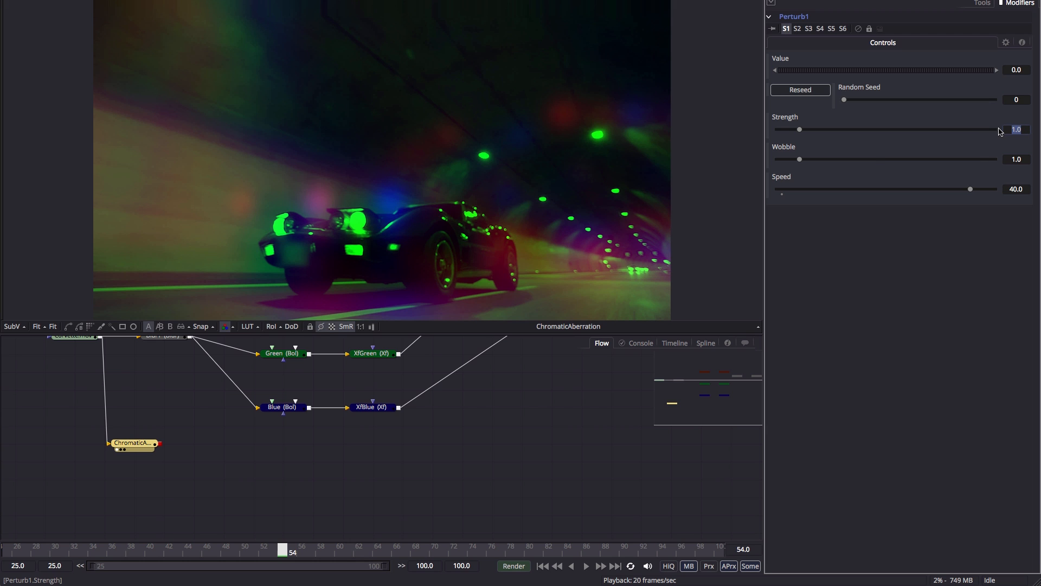
pyautogui.write('0')
pyautogui.press('Tab')
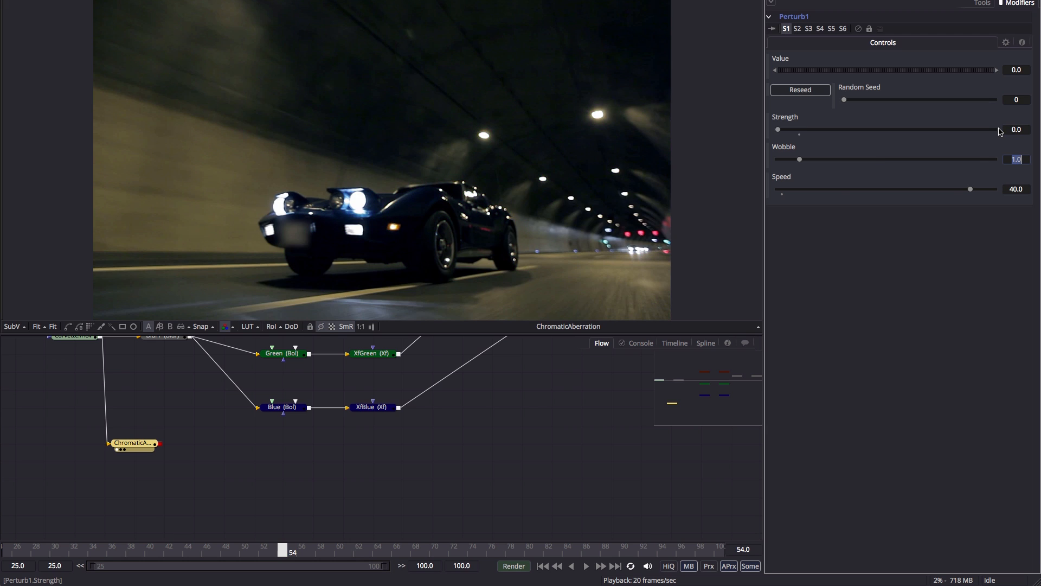
# Animate the Perturb Strength and key it to 0.01 at frame 55.
pyautogui.rightClick(789, 120)
pyautogui.click(813, 123)
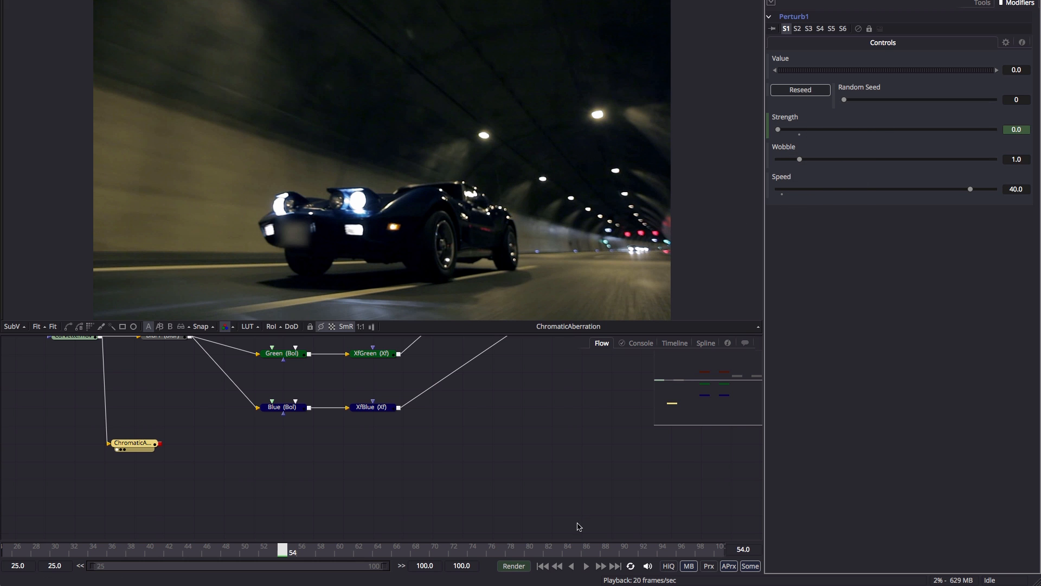
pyautogui.click(602, 567)
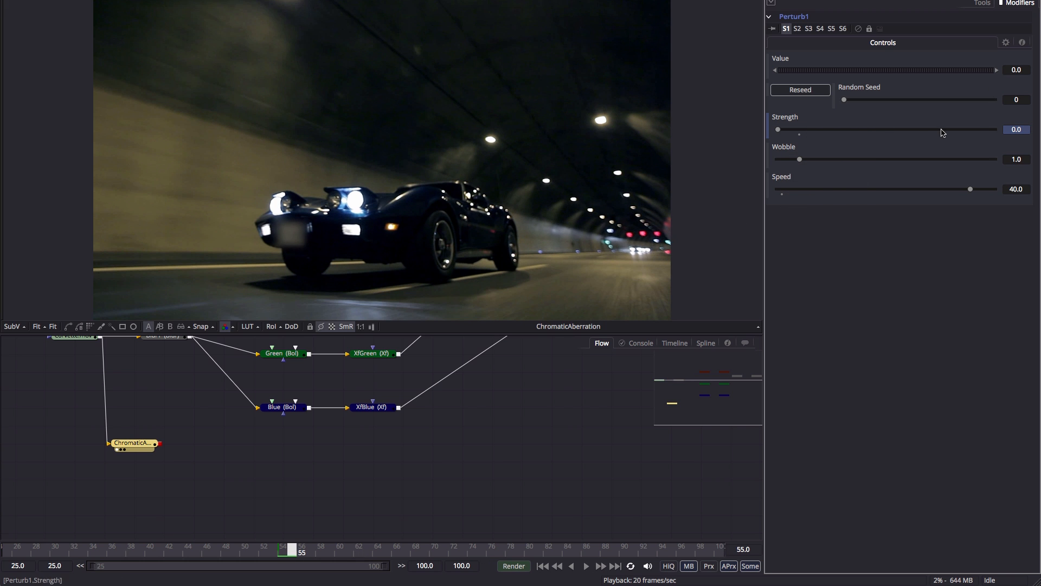
pyautogui.click(1012, 129)
pyautogui.write('.01')
pyautogui.press('Tab')
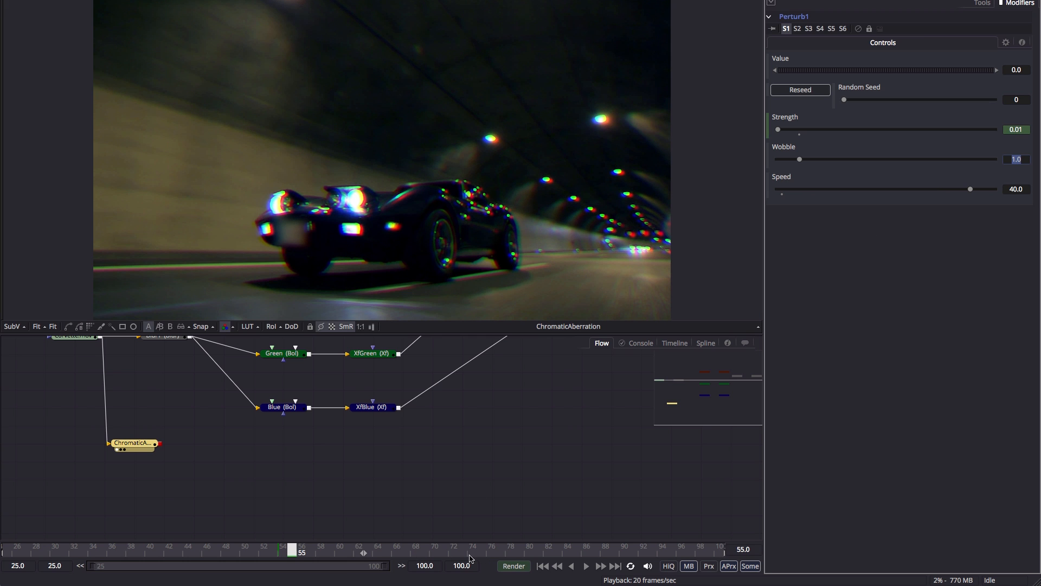
pyautogui.moveTo(471, 559); pyautogui.dragTo(522, 561)
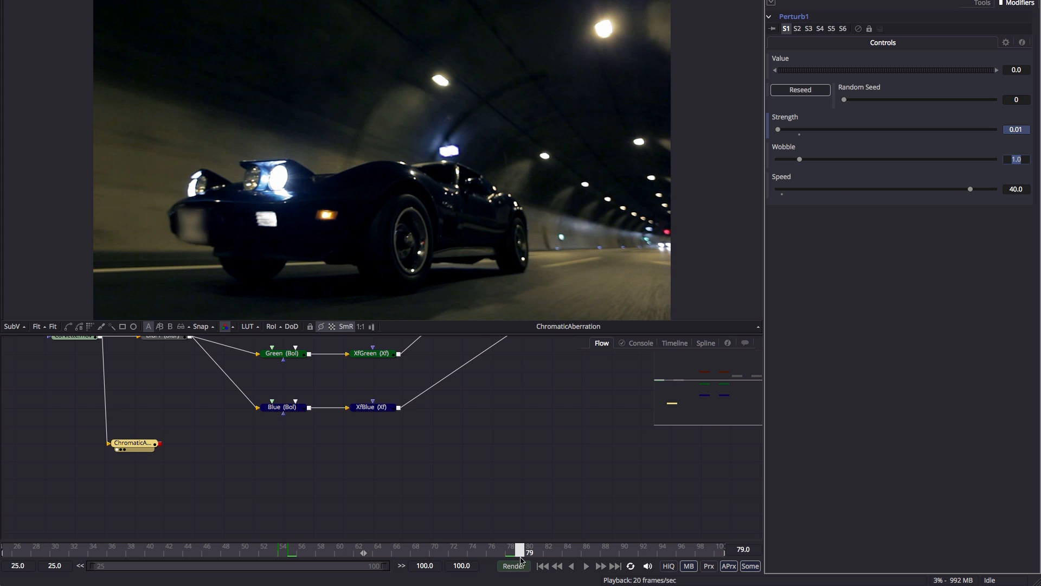
pyautogui.click(1027, 130)
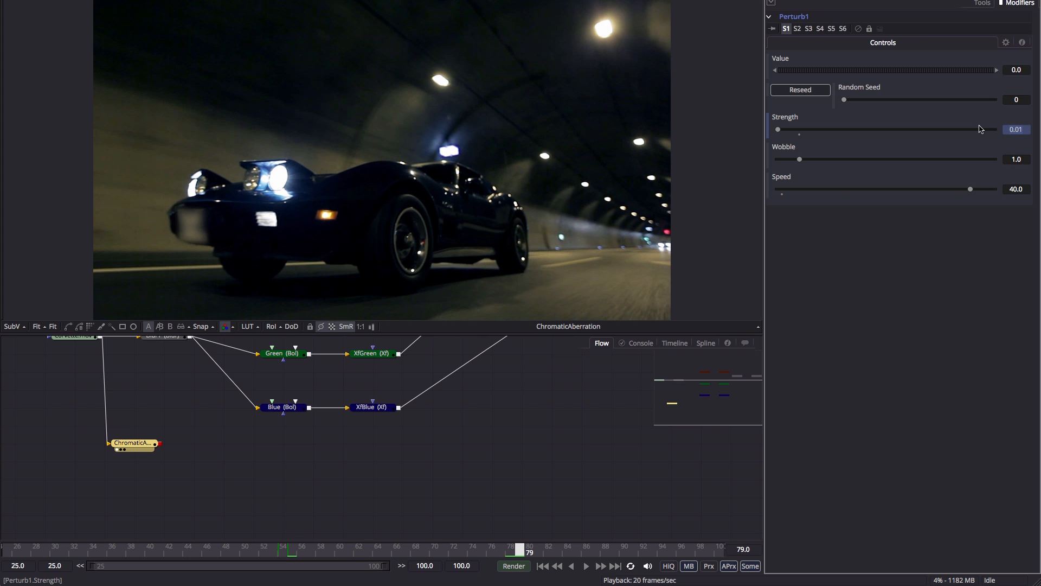
pyautogui.press('Tab')
# Around frame 62, re-key Strength to a gentler 0.05.
pyautogui.click(363, 551)
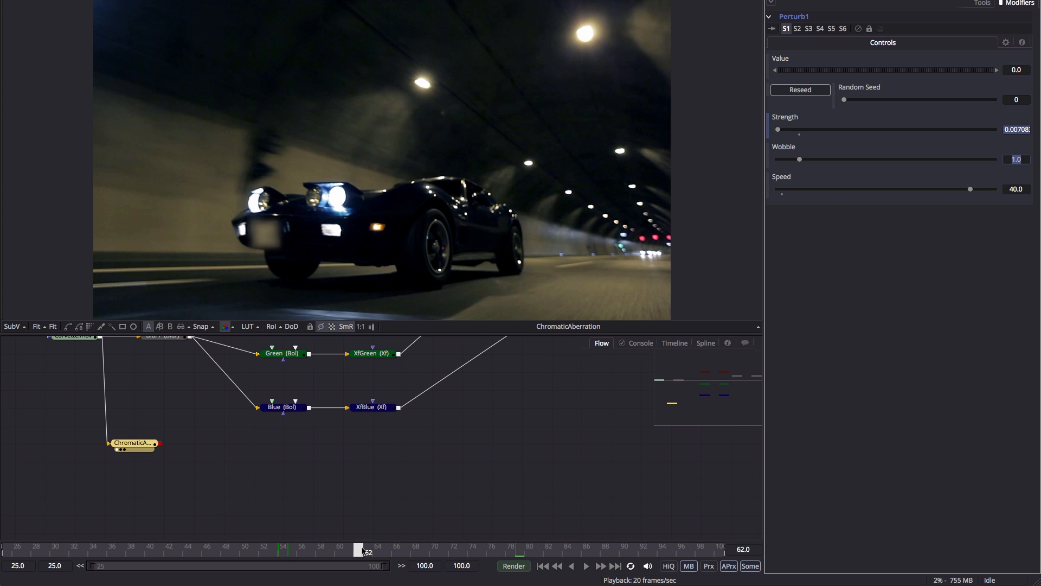
pyautogui.moveTo(363, 551); pyautogui.dragTo(291, 558)
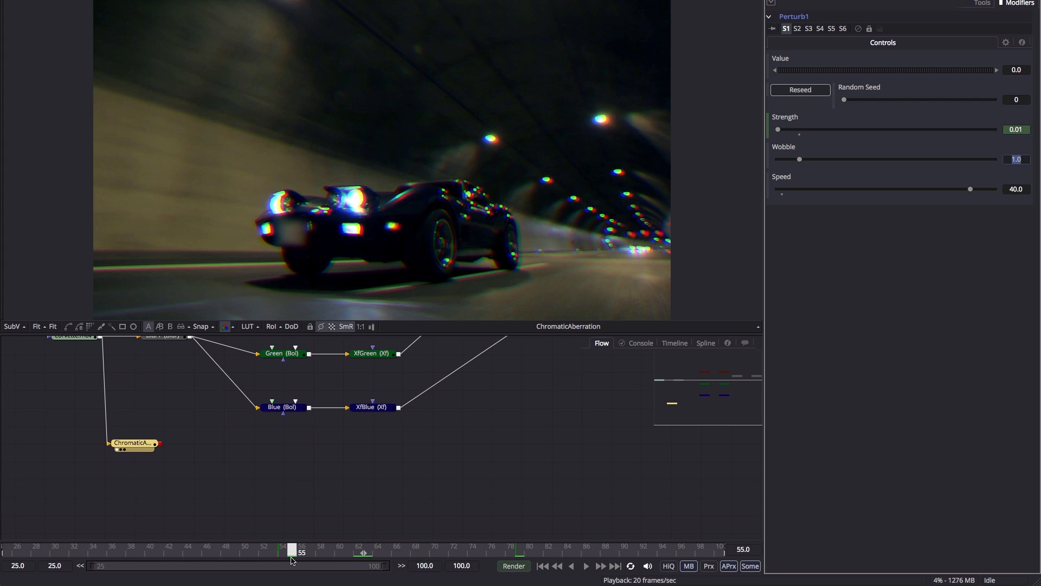
pyautogui.click(1009, 129)
pyautogui.write('0.1')
pyautogui.press('Return')
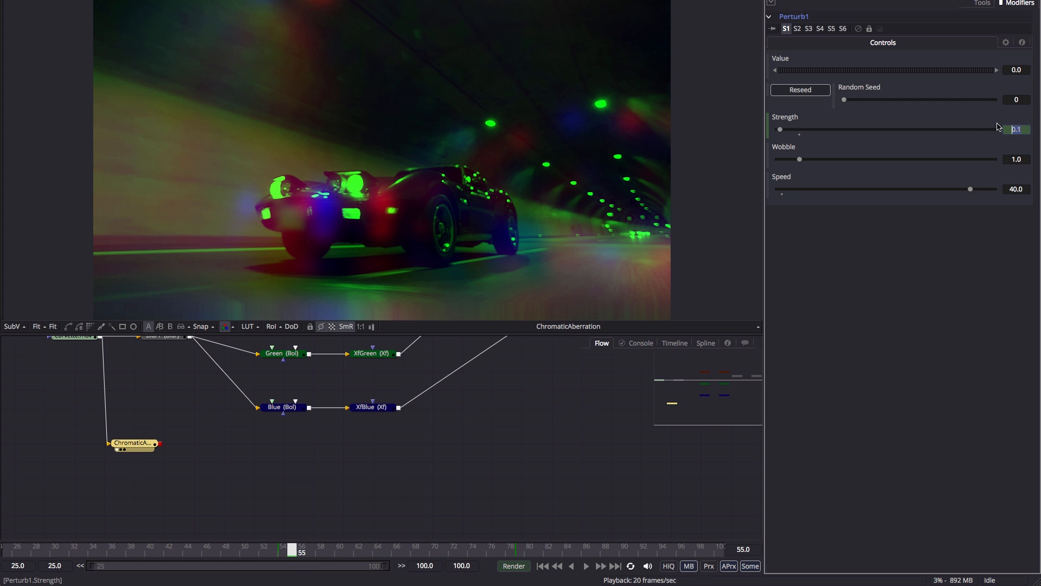
pyautogui.write('.05')
pyautogui.press('Tab')
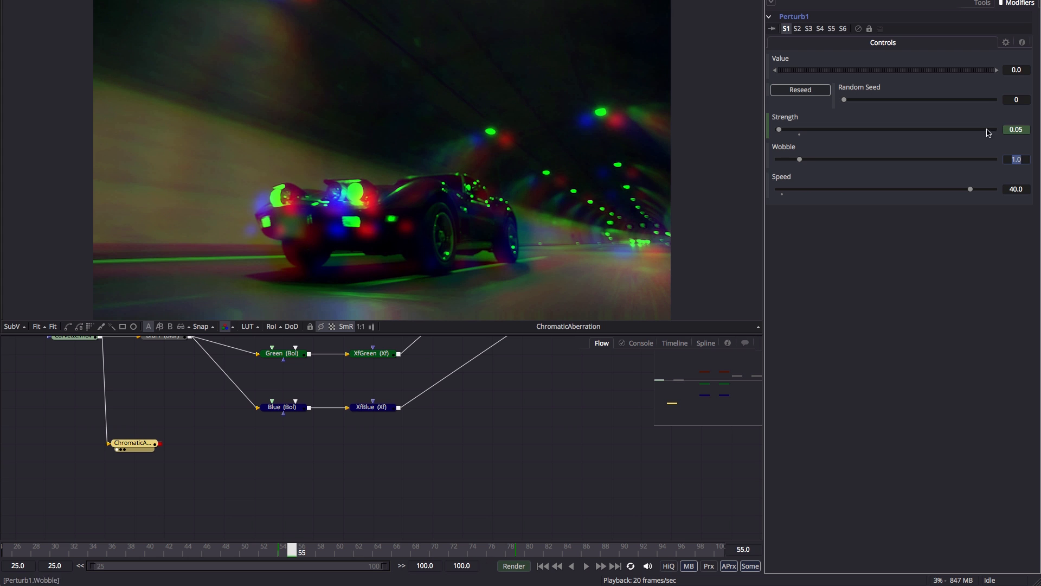
# Play back the flickering RGB split, then move the ChromaticAberration node lower in the flow.
pyautogui.click(542, 566)
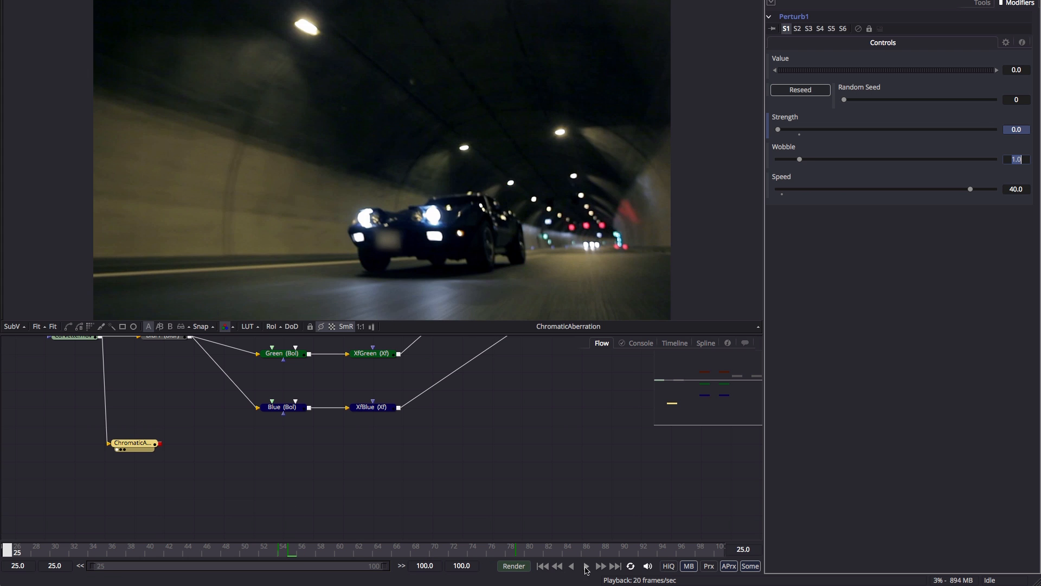
pyautogui.click(586, 565)
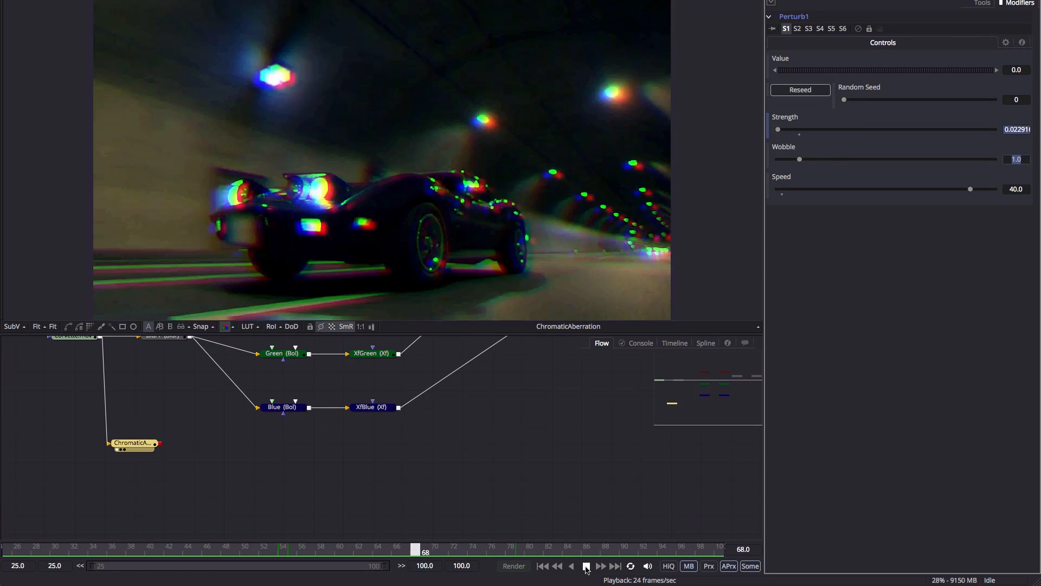
pyautogui.click(586, 566)
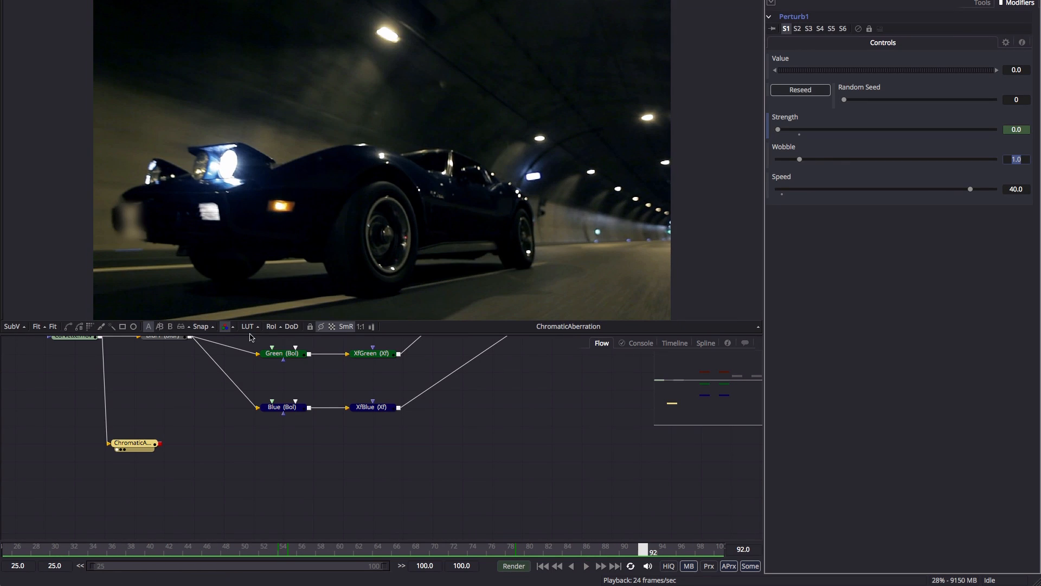
pyautogui.moveTo(132, 442); pyautogui.dragTo(162, 460)
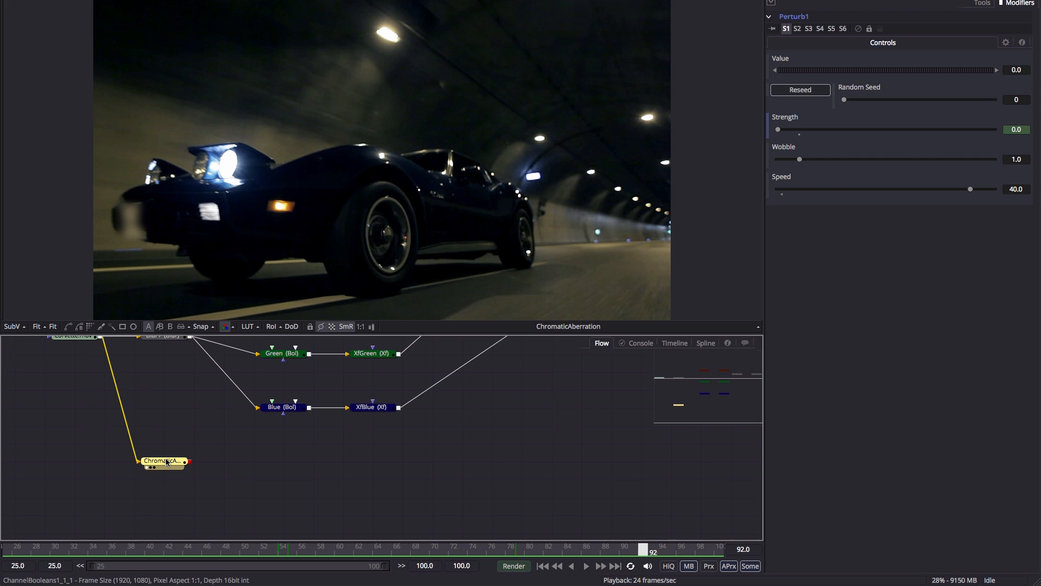